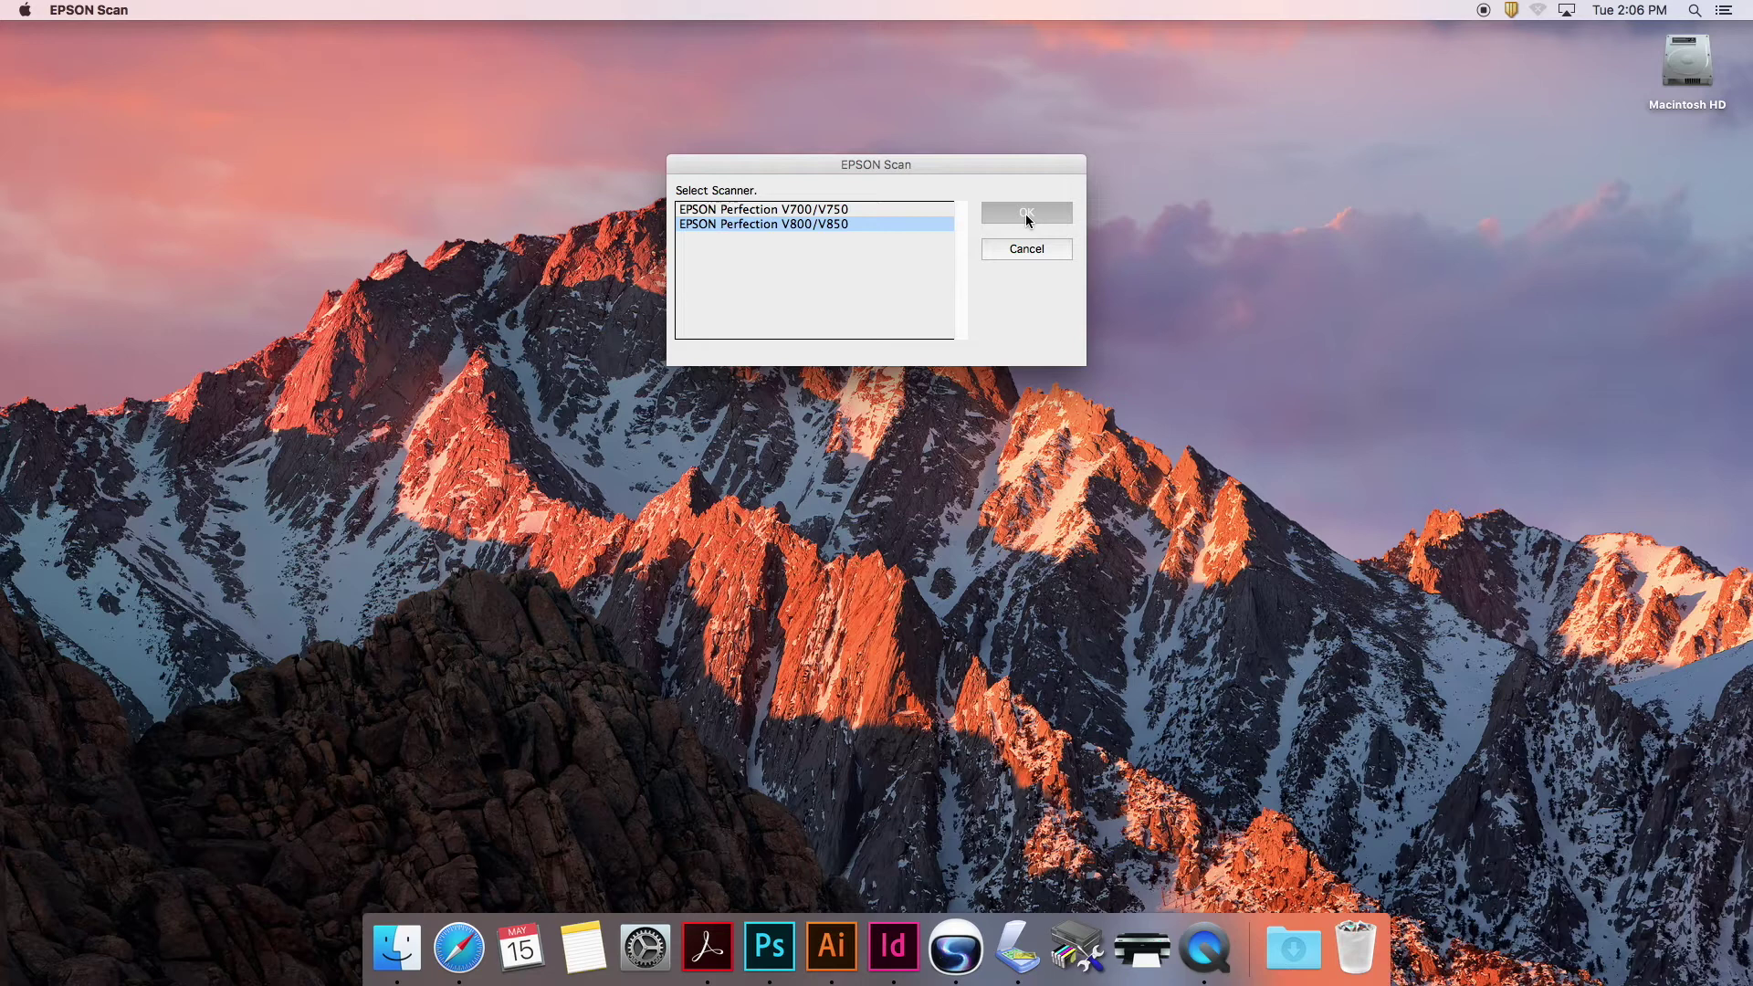
Step: Confirm EPSON Perfection V800/V850 as the scanner to use
click(1026, 219)
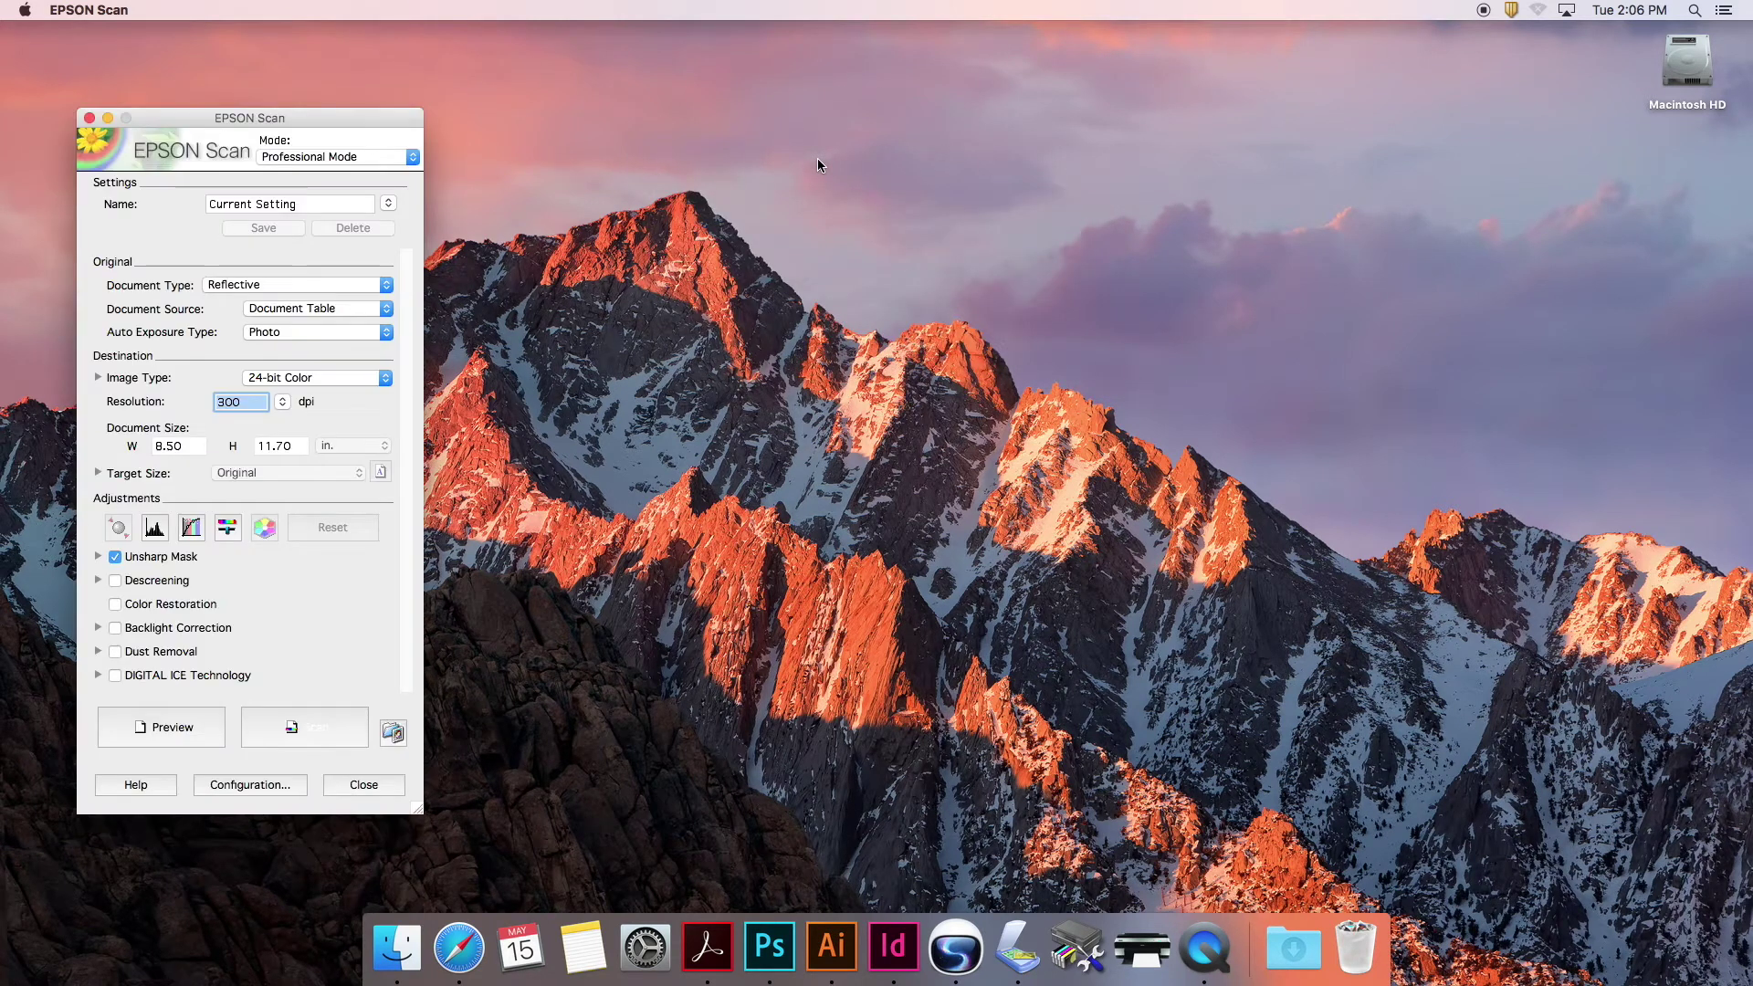
Step: Centre the settings window and keep Reflective document type with Document Table source
drag(370, 118, 1073, 100)
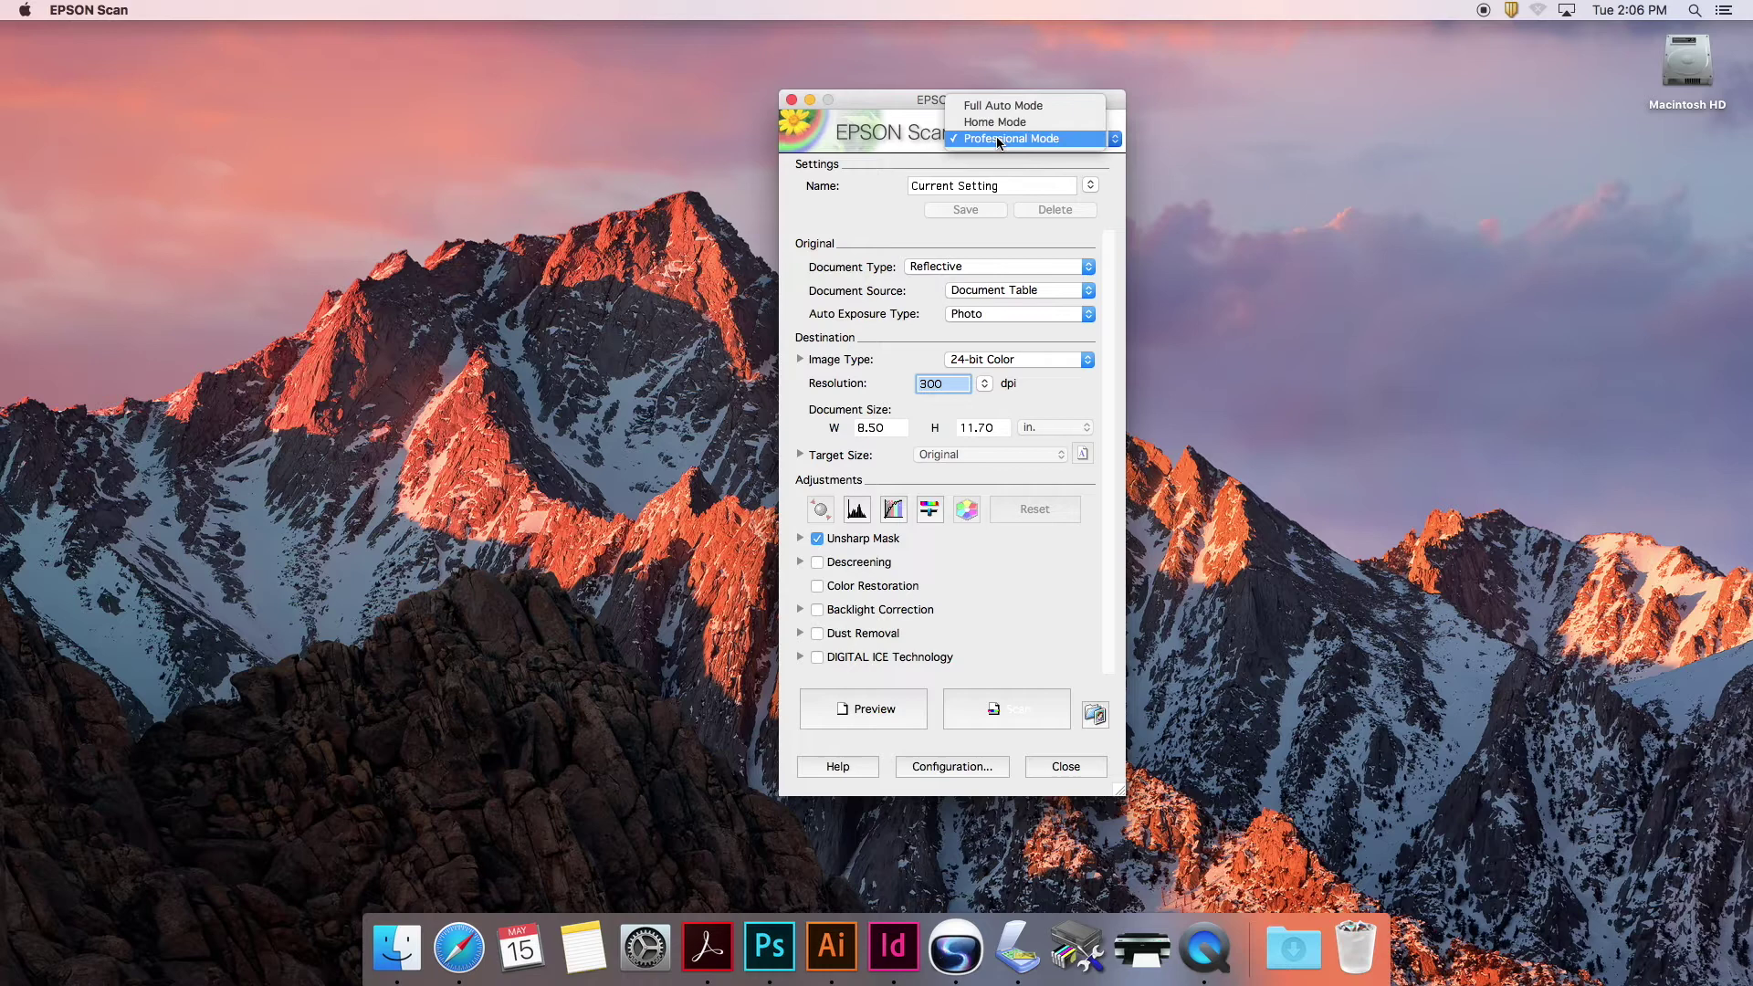
drag(893, 97, 873, 92)
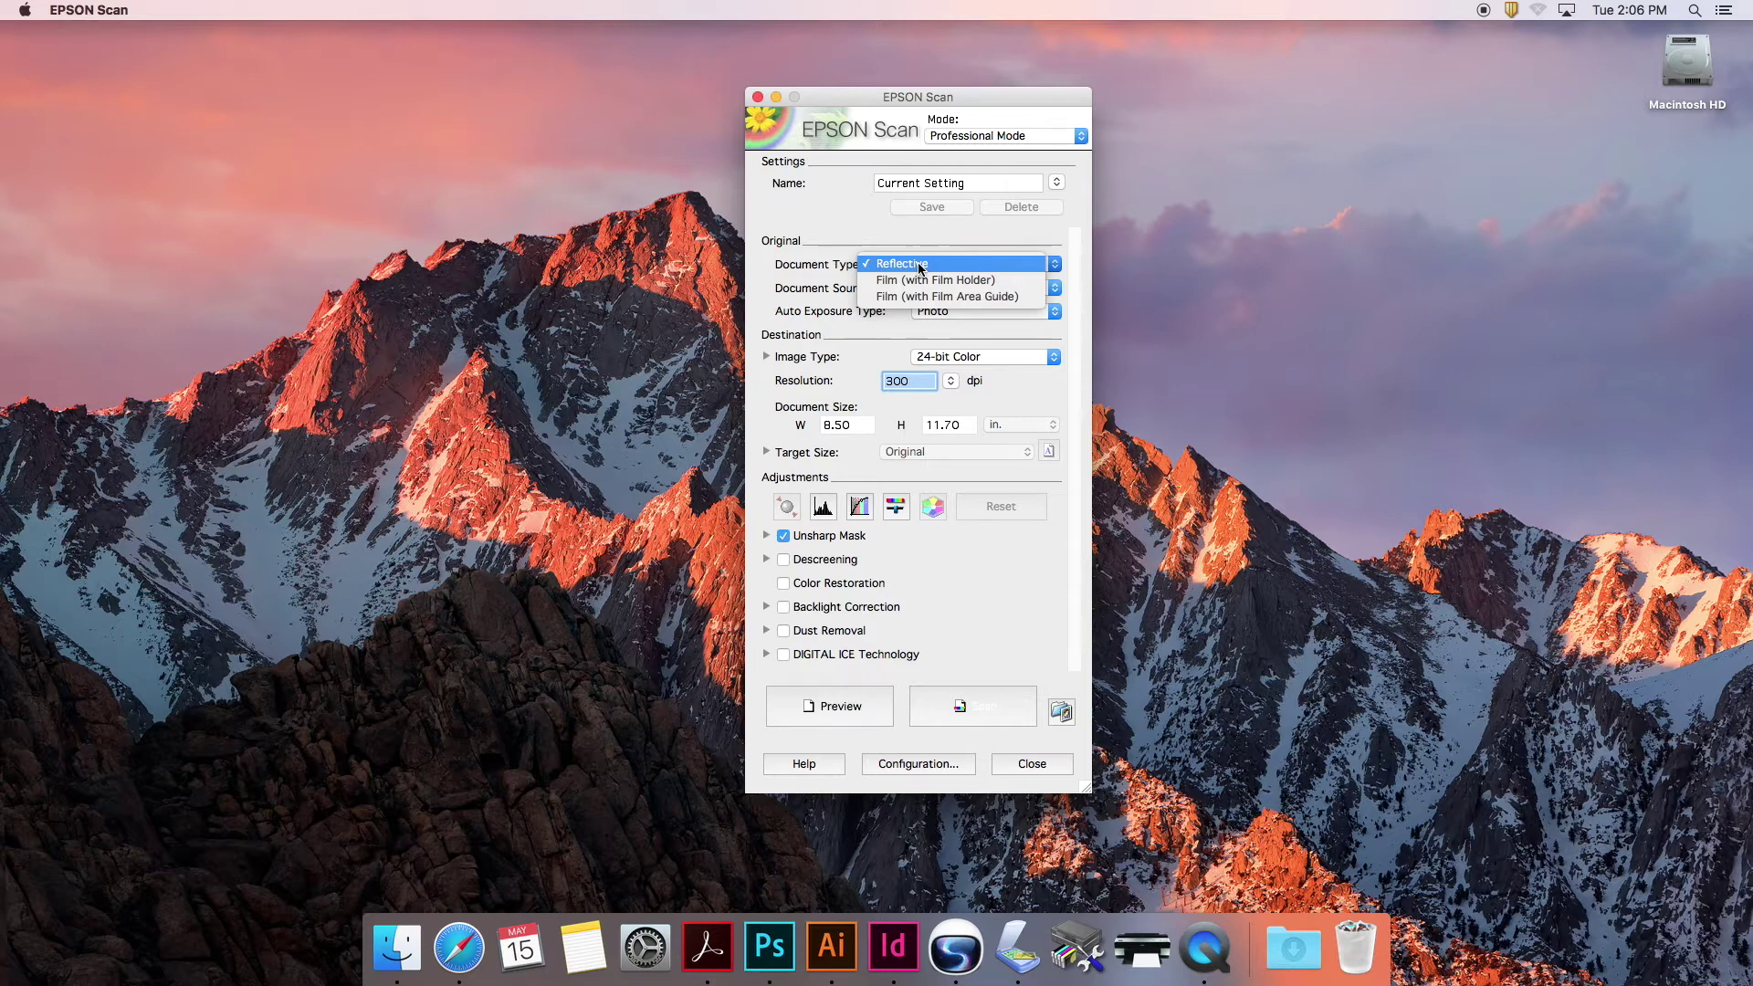
click(922, 265)
click(979, 289)
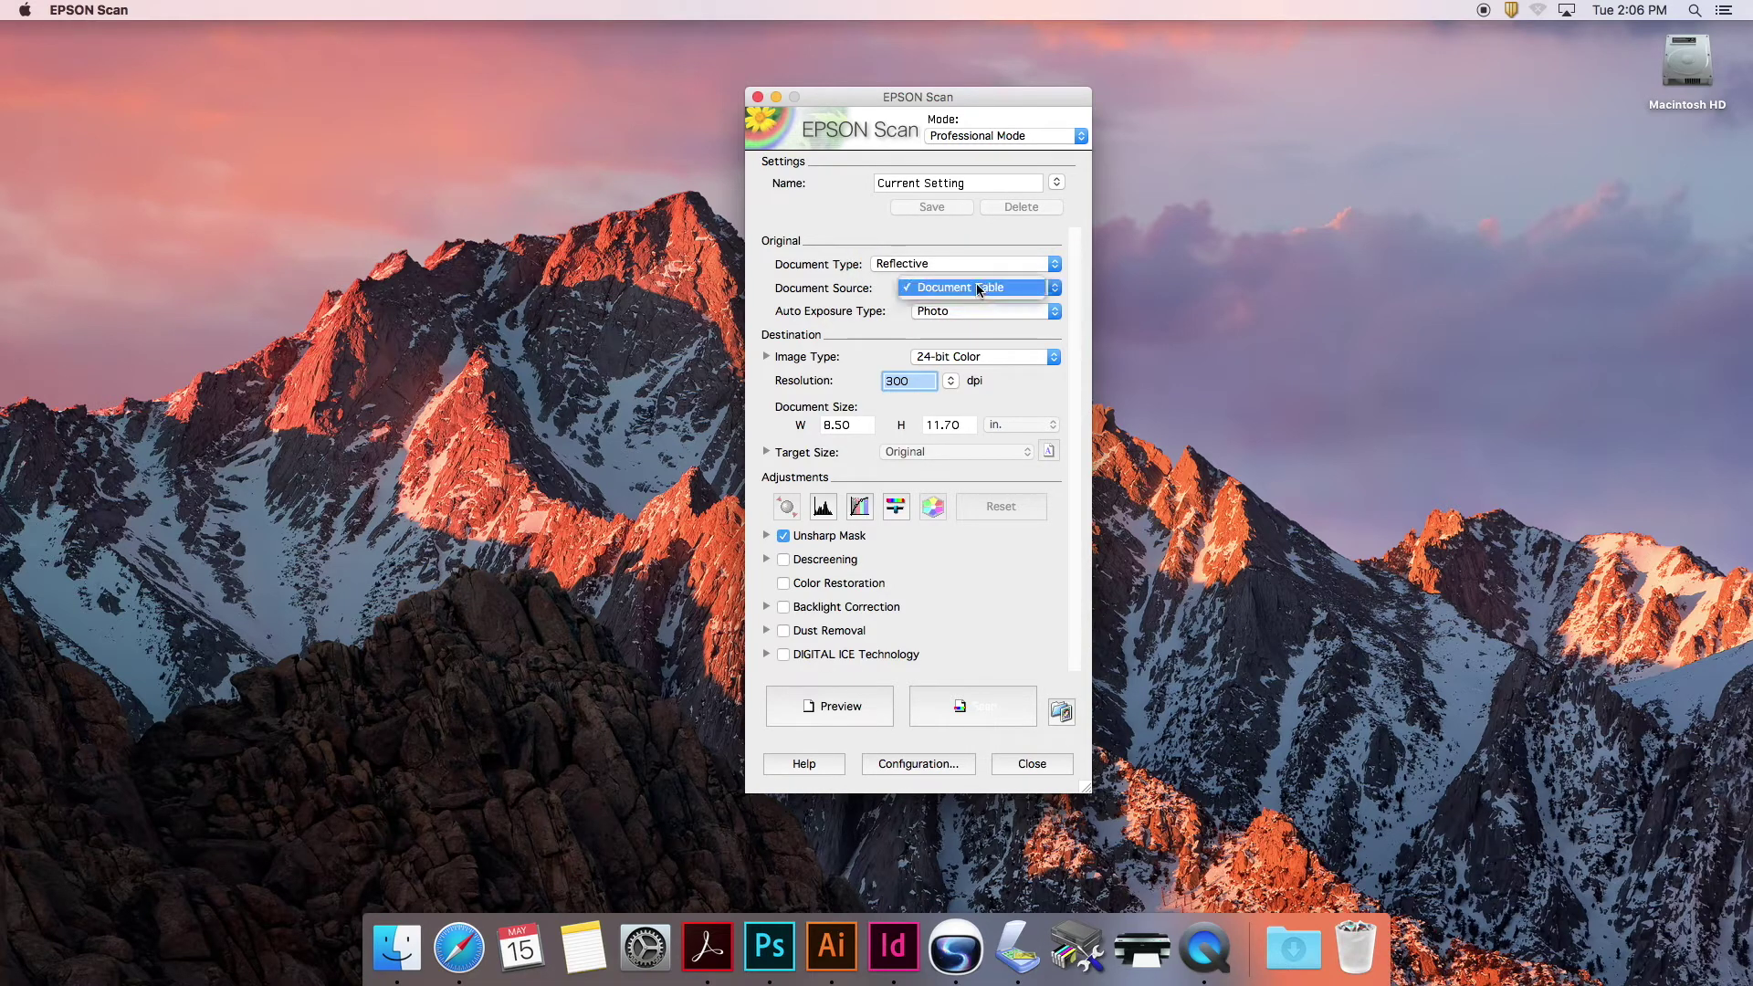
click(977, 290)
Step: Keep Photo auto exposure and 24-bit Color image type, then select the 300 dpi resolution
click(975, 314)
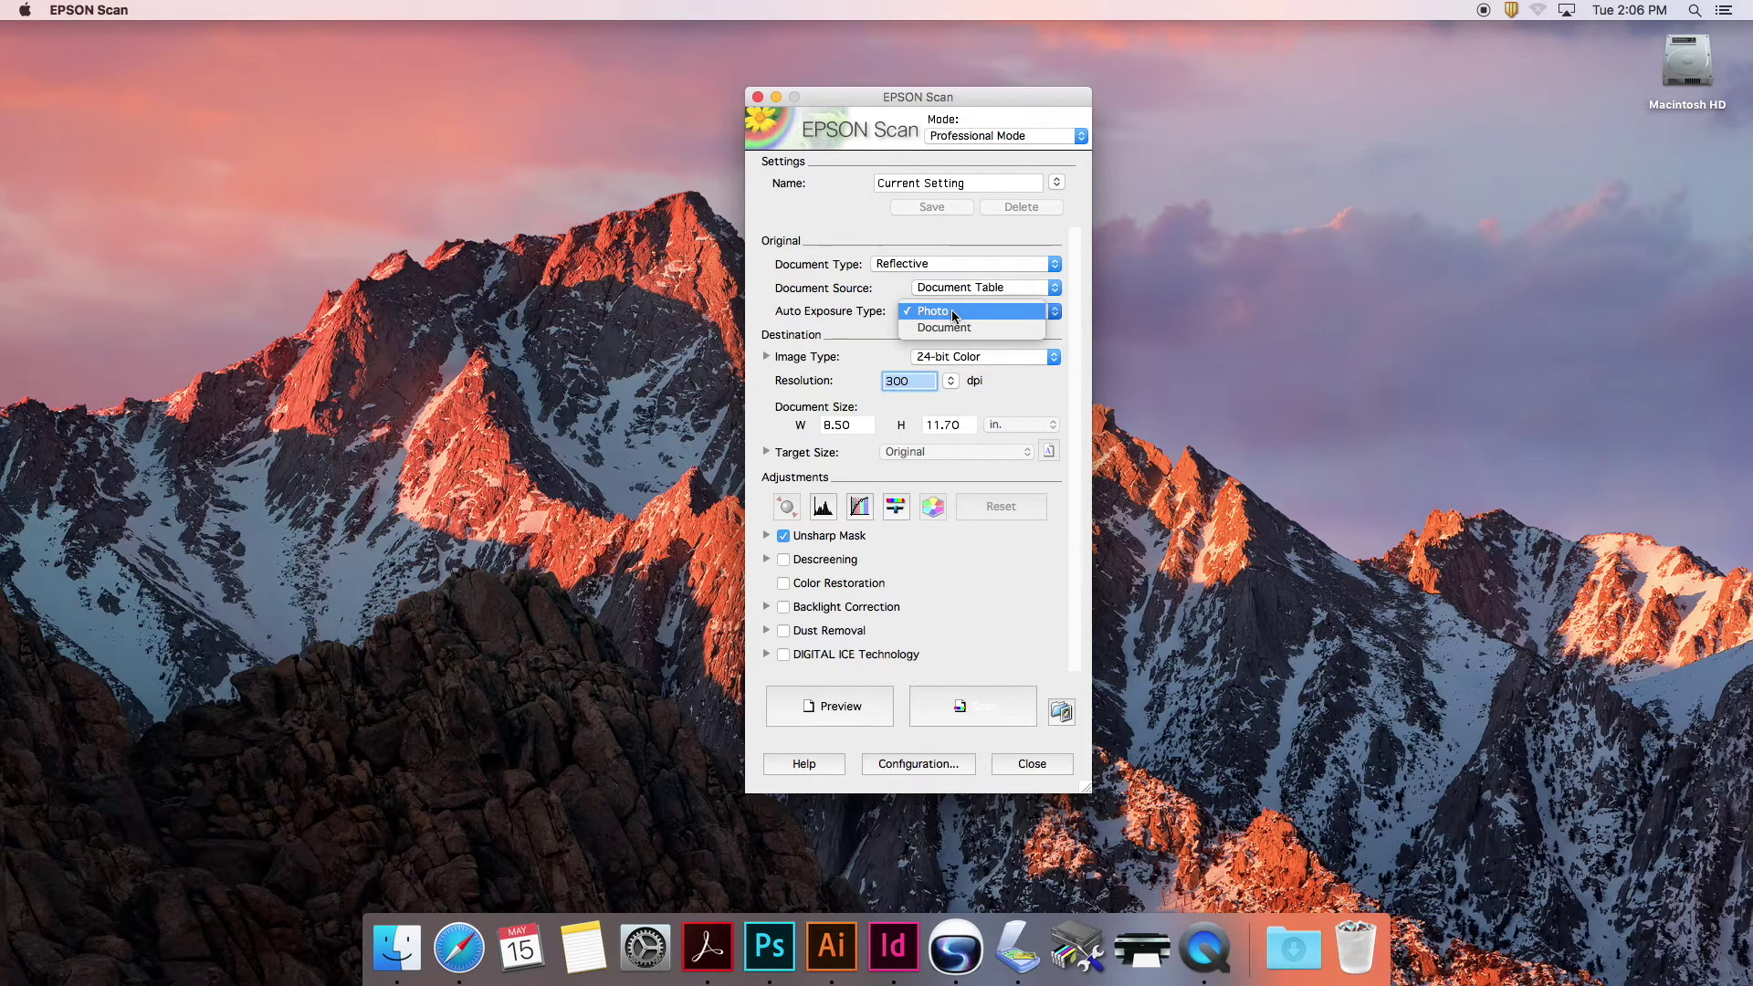
click(851, 337)
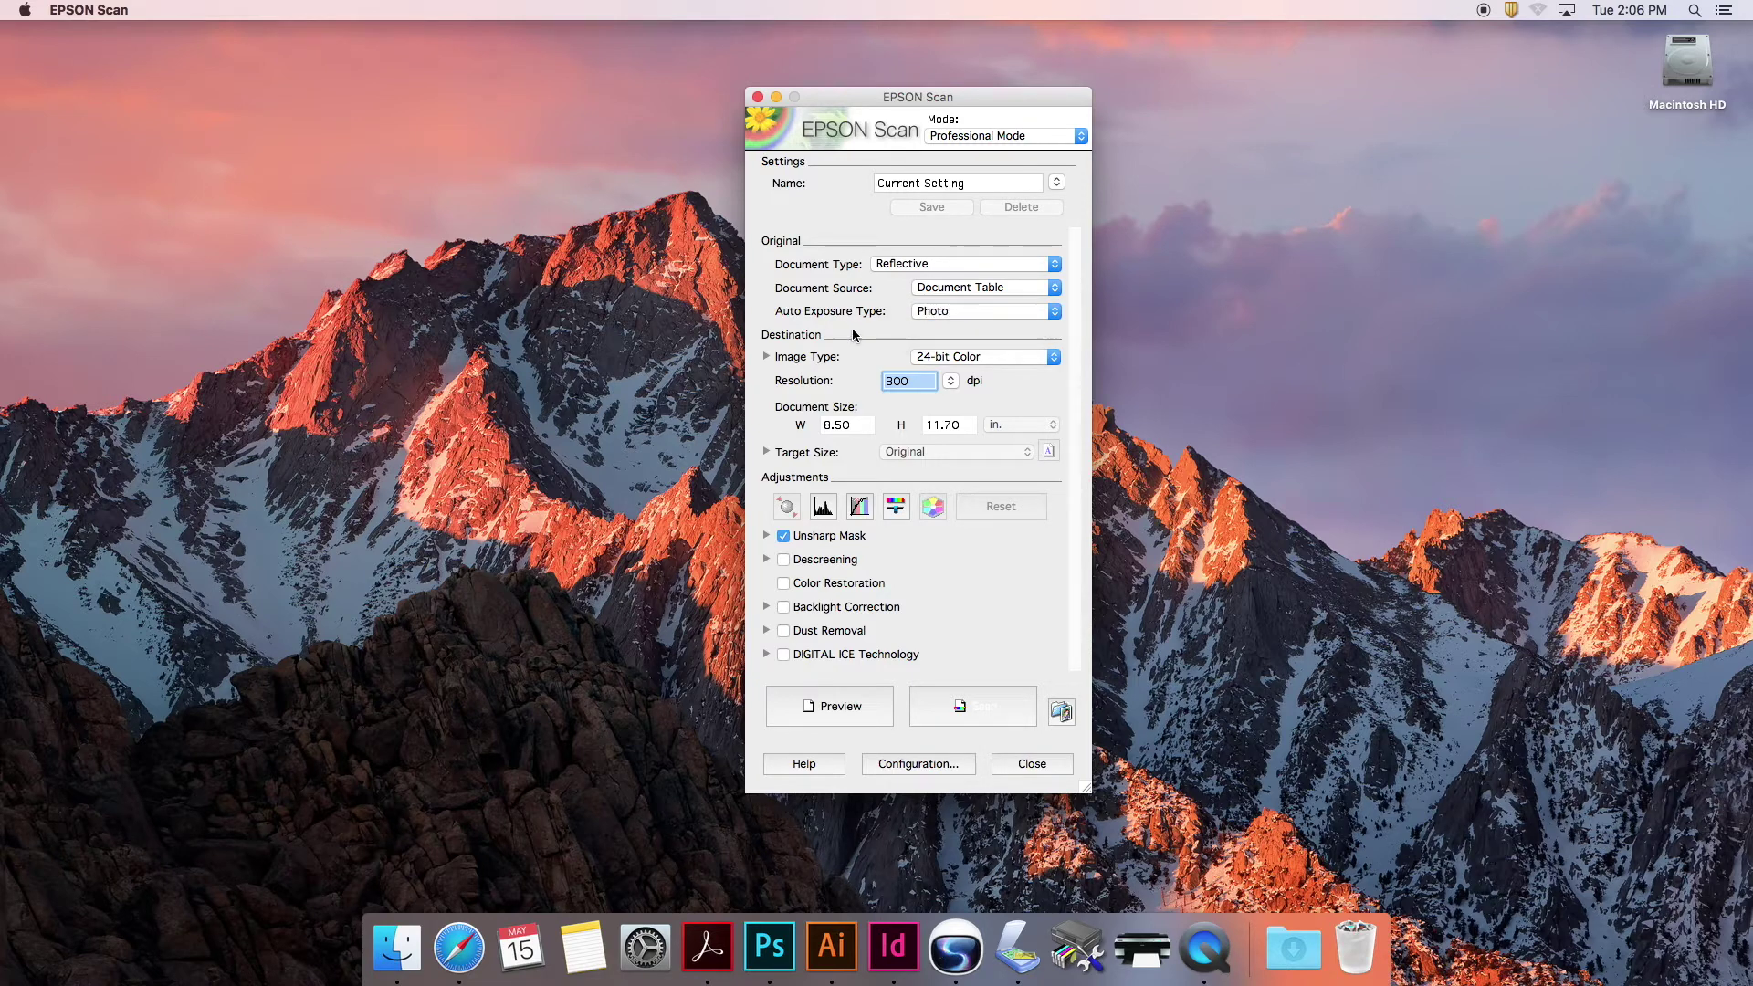
click(996, 360)
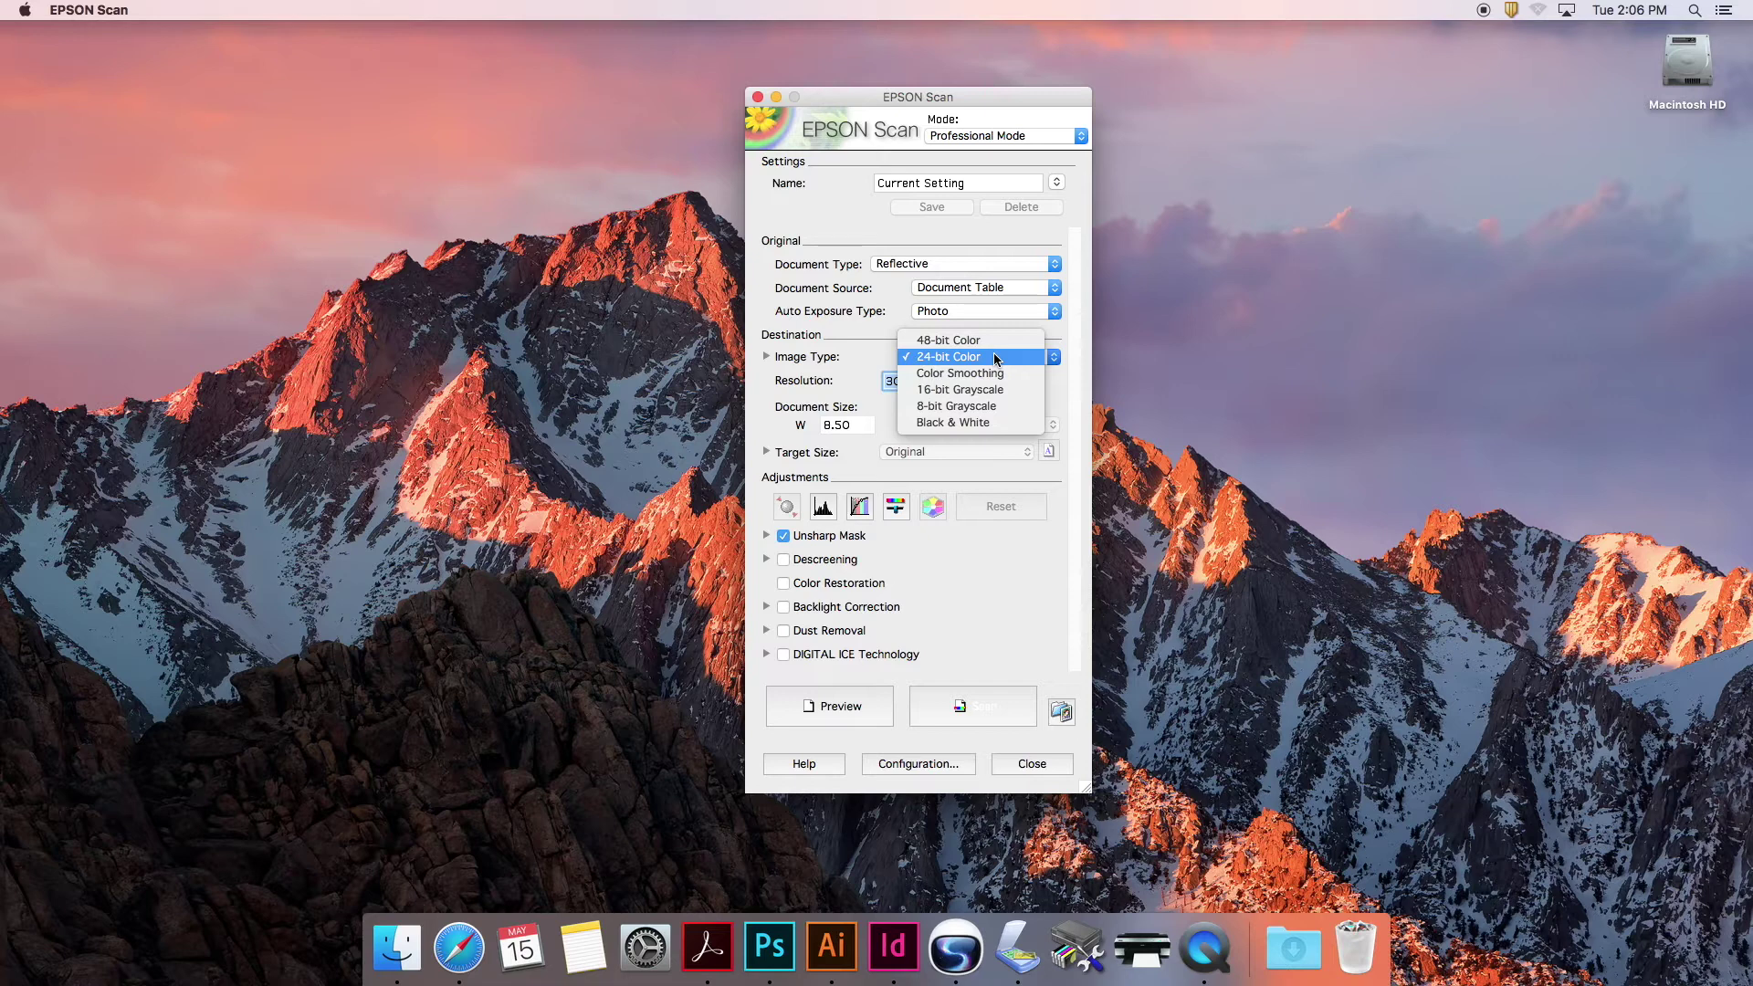
click(996, 360)
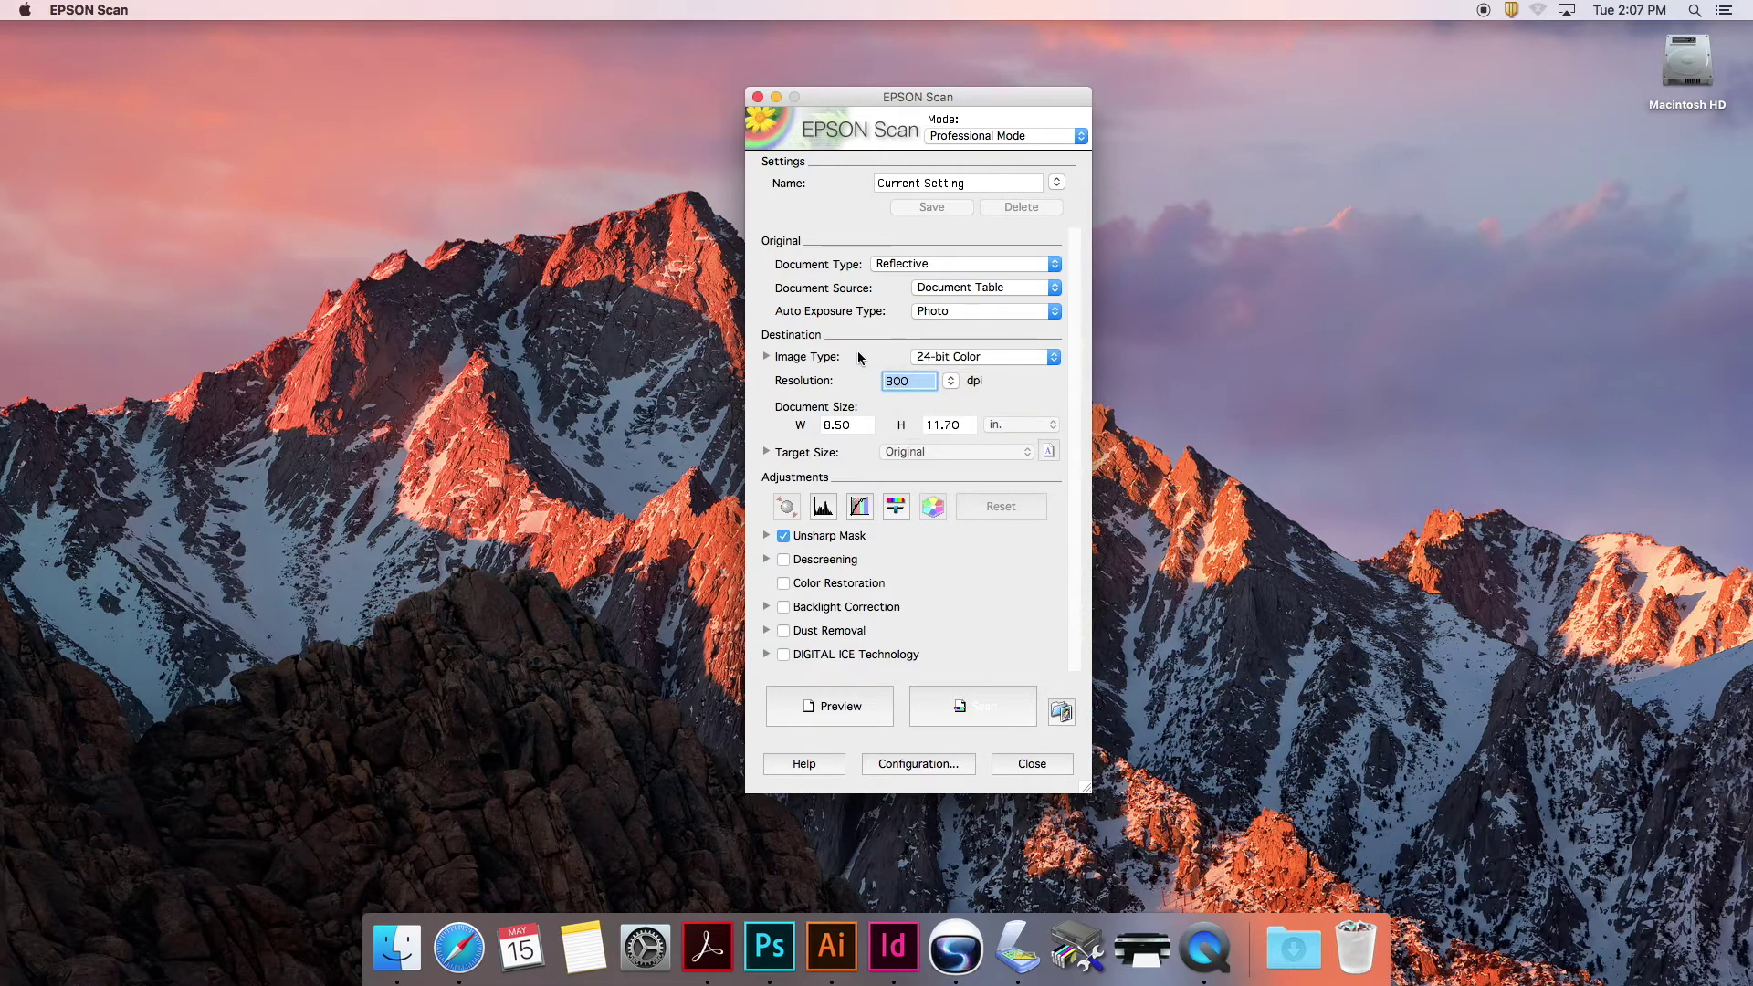
click(919, 385)
drag(863, 97, 830, 96)
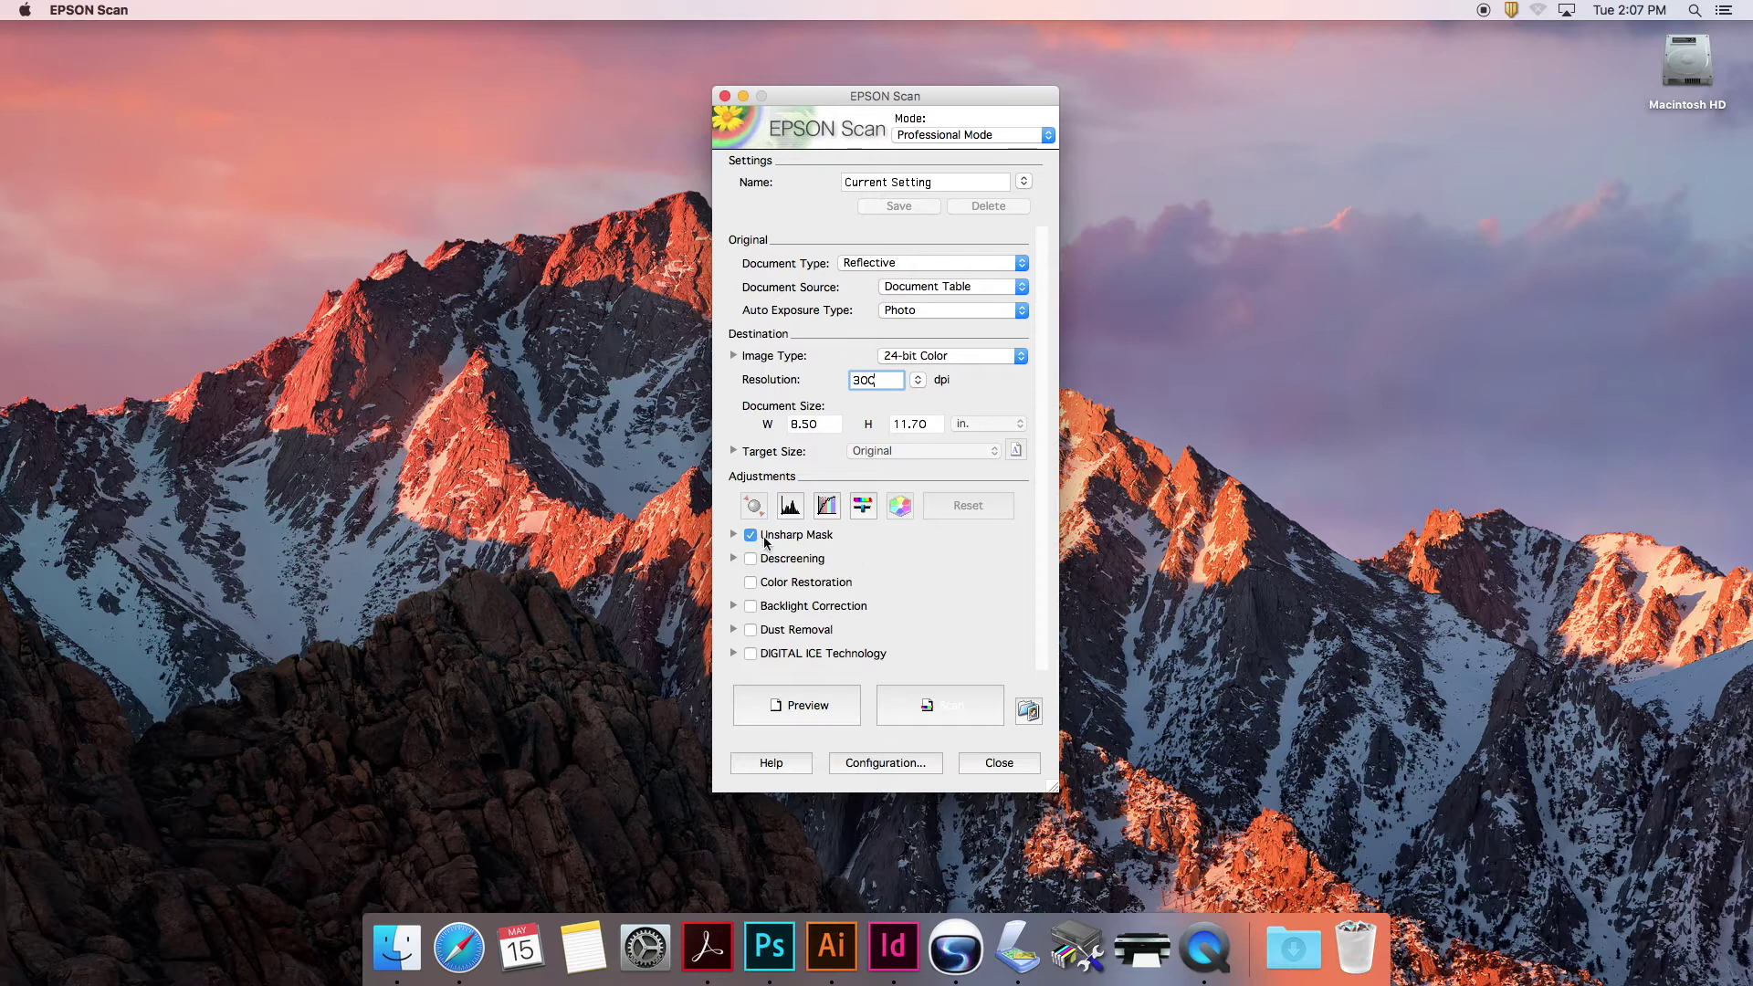
Step: Run a preview scan of the bed and arrange the Preview and settings windows
click(802, 707)
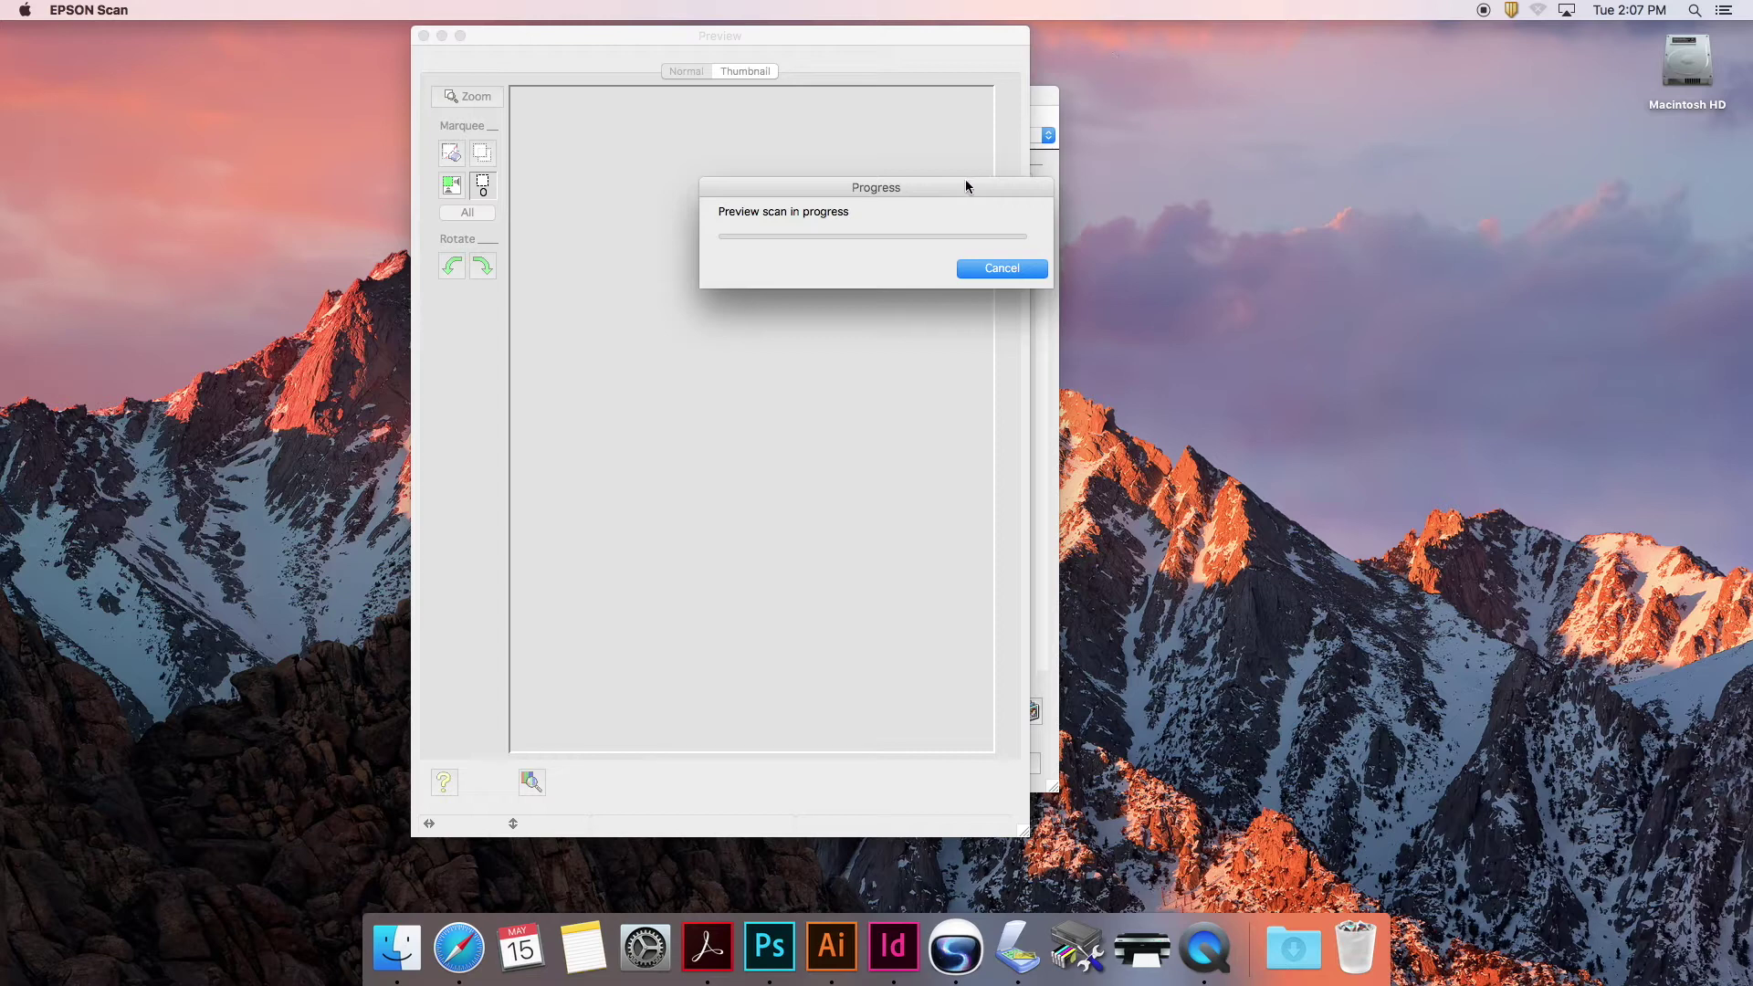
drag(966, 187, 1370, 51)
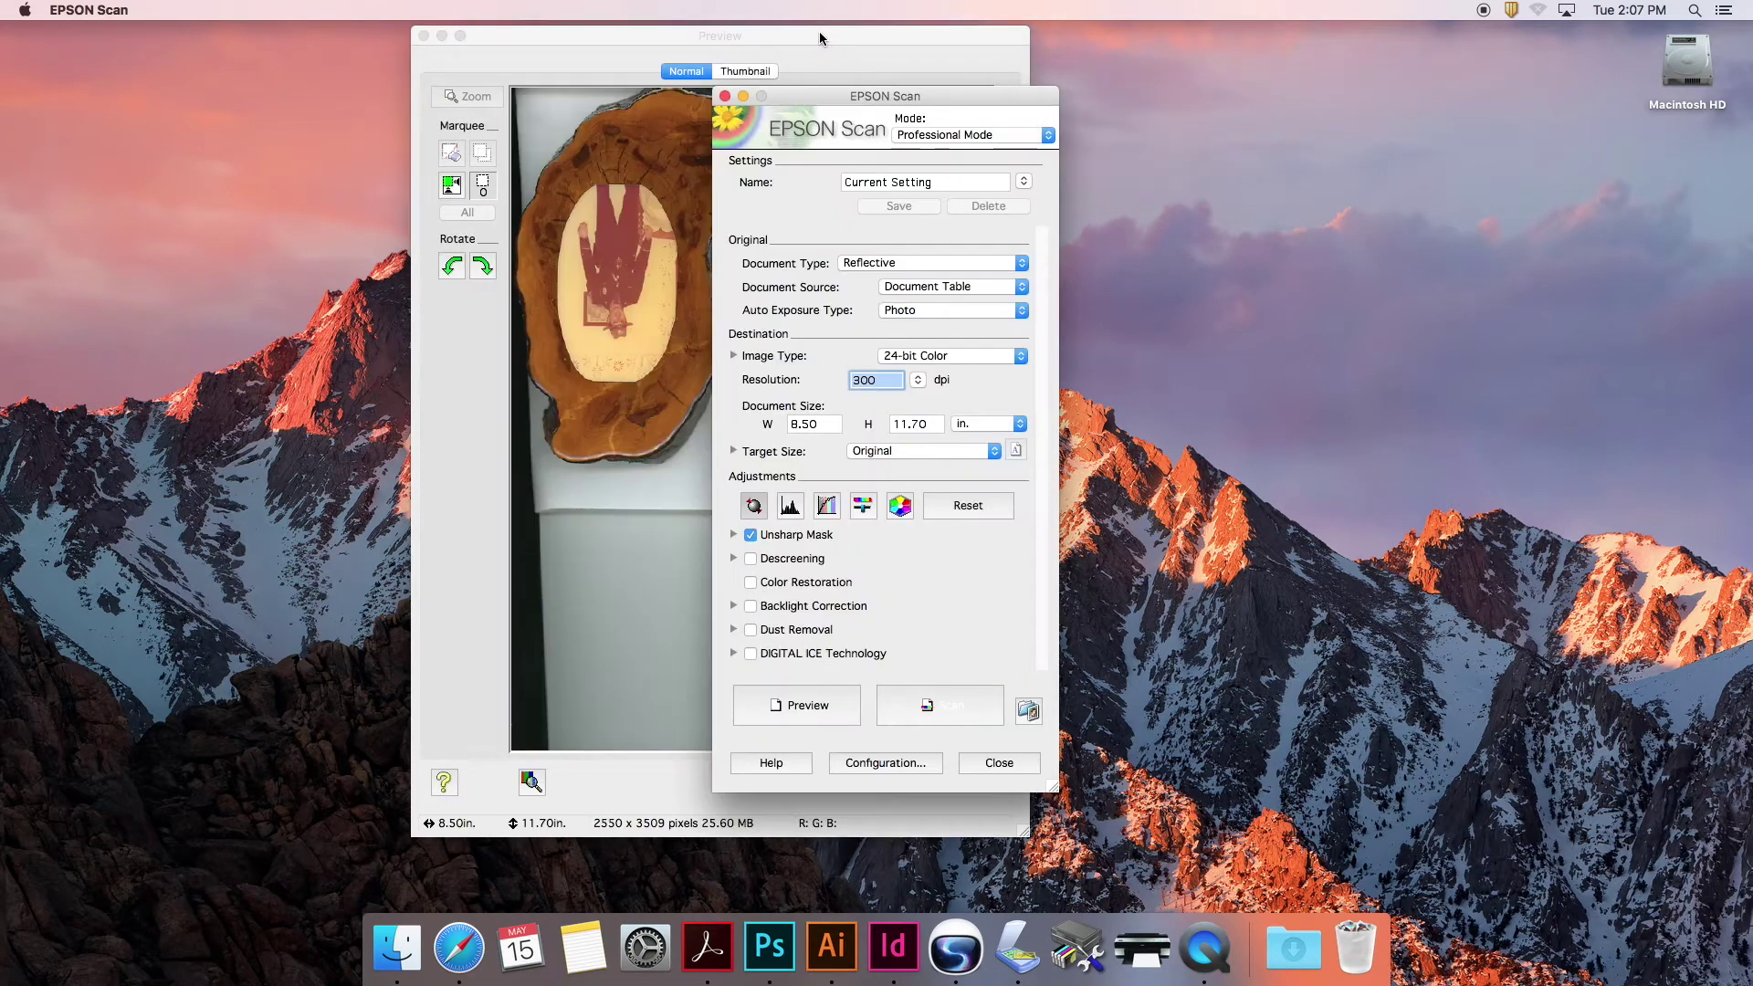
drag(845, 33, 481, 41)
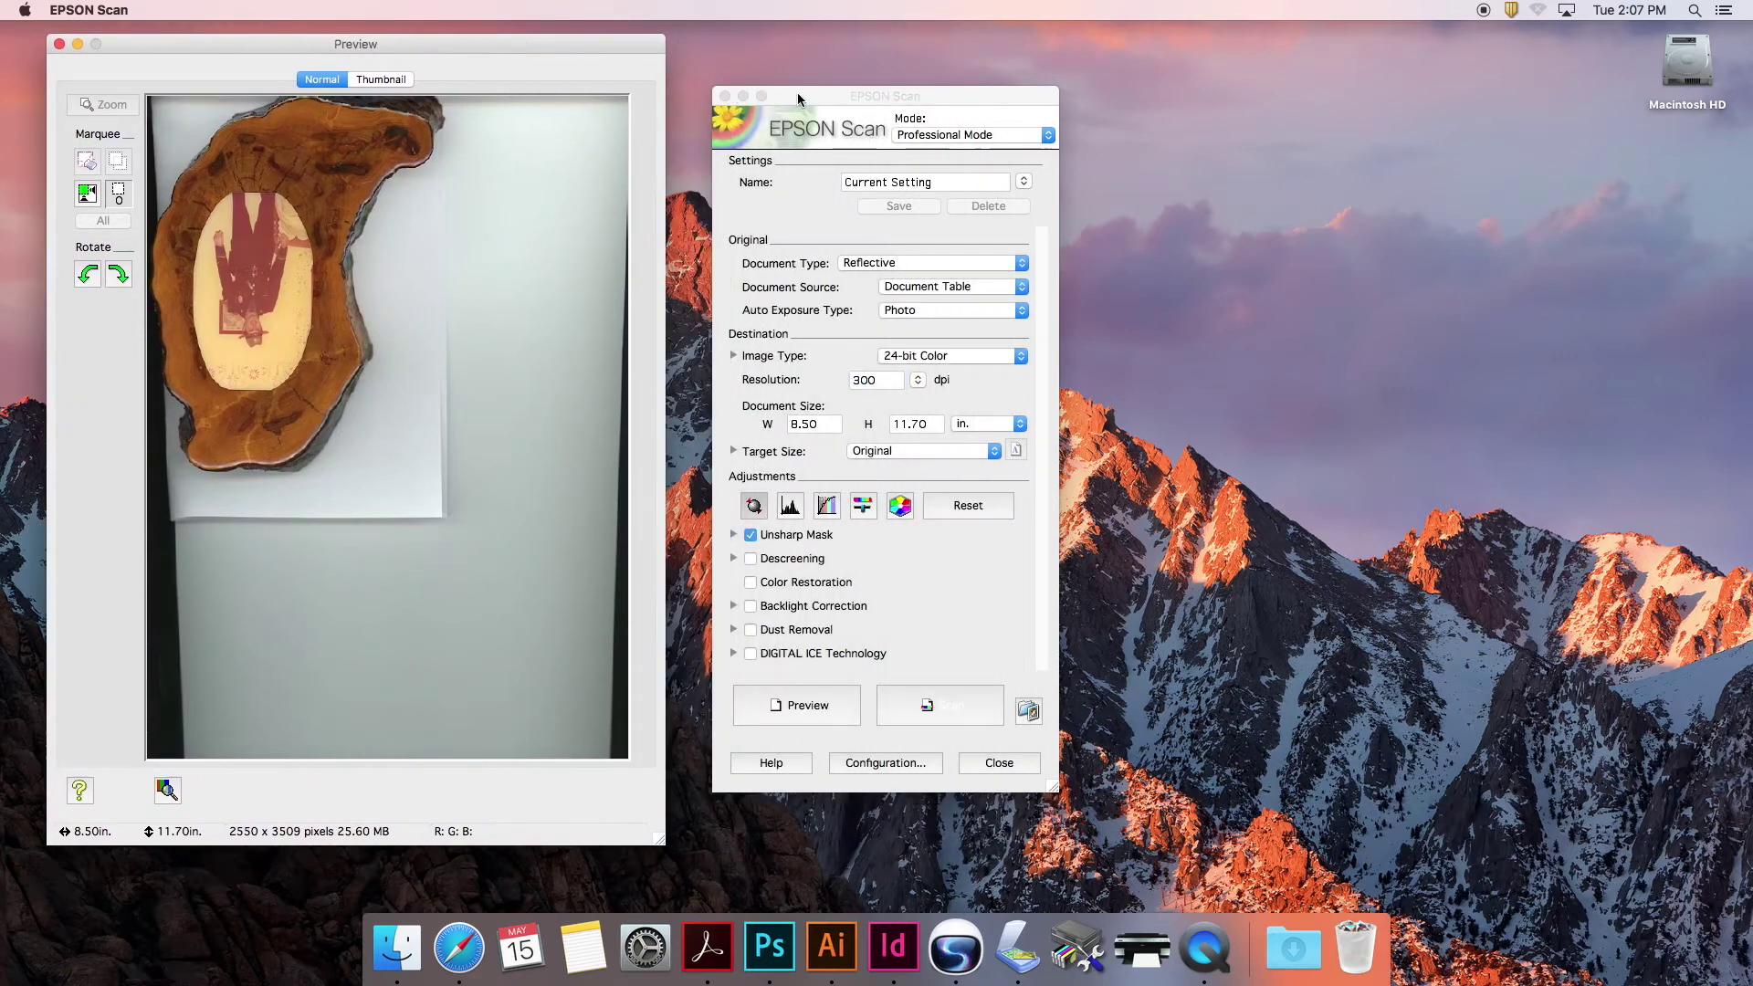
drag(800, 99, 807, 73)
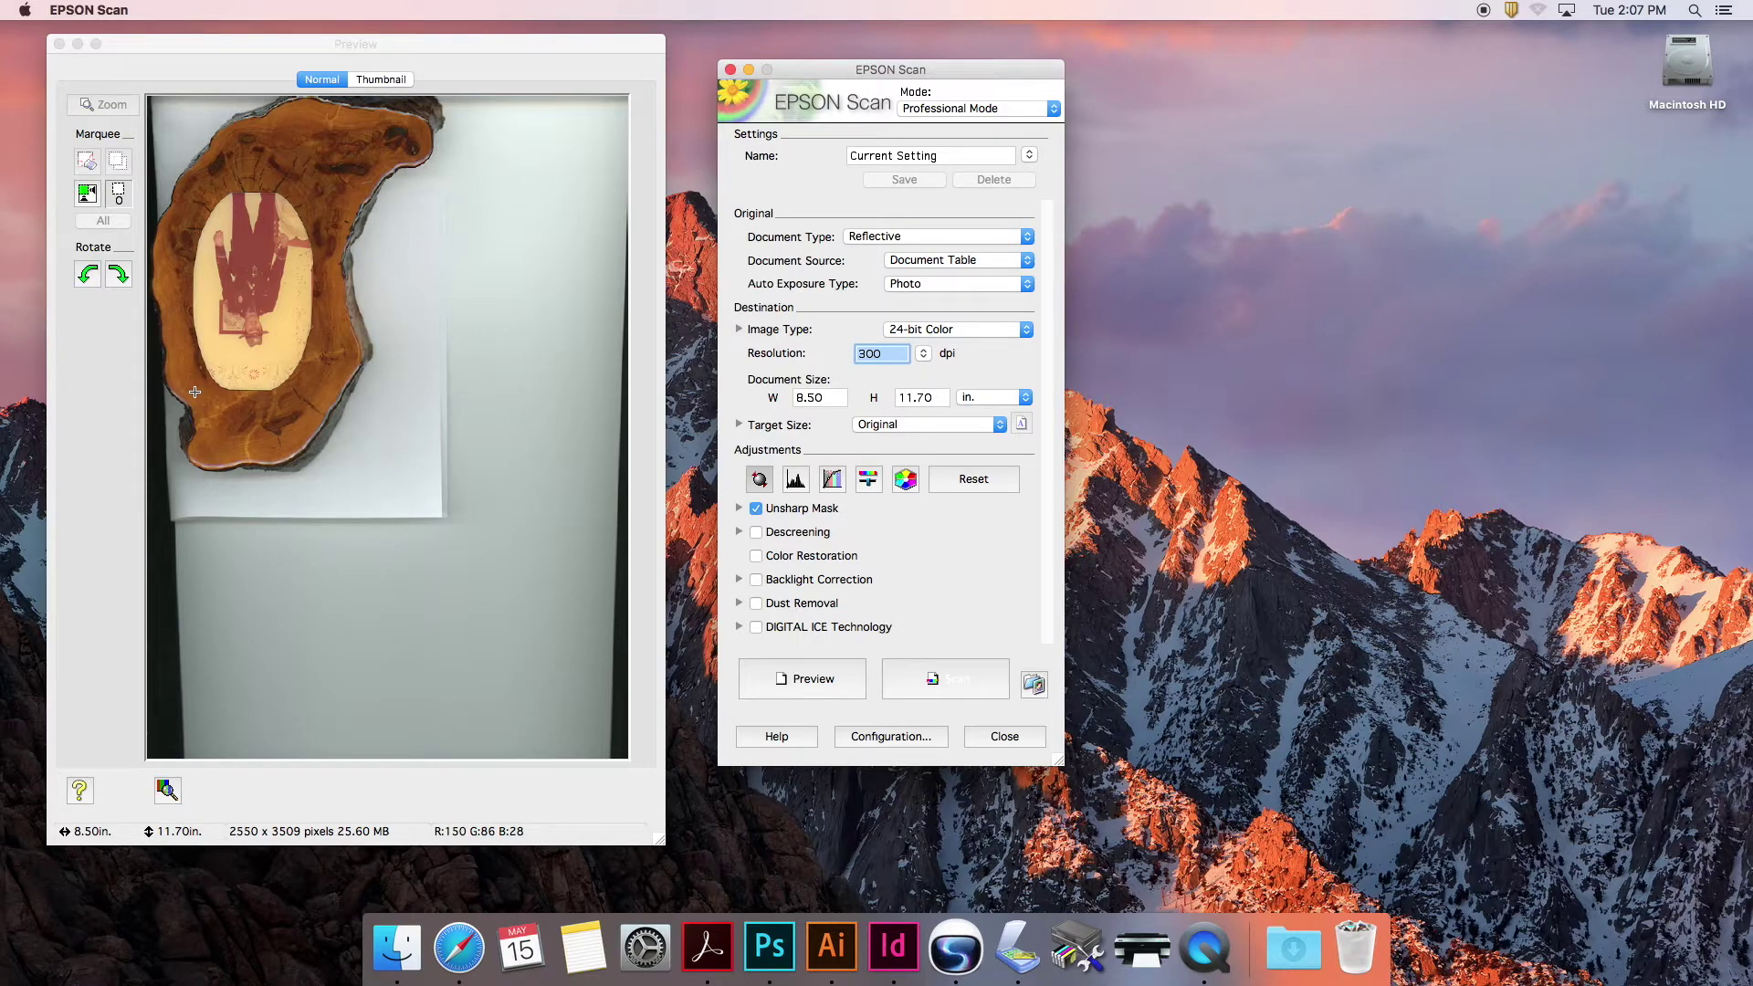
Step: Marquee the oval portrait so the scan area becomes 2.13 × 3.53 in
drag(194, 390, 313, 191)
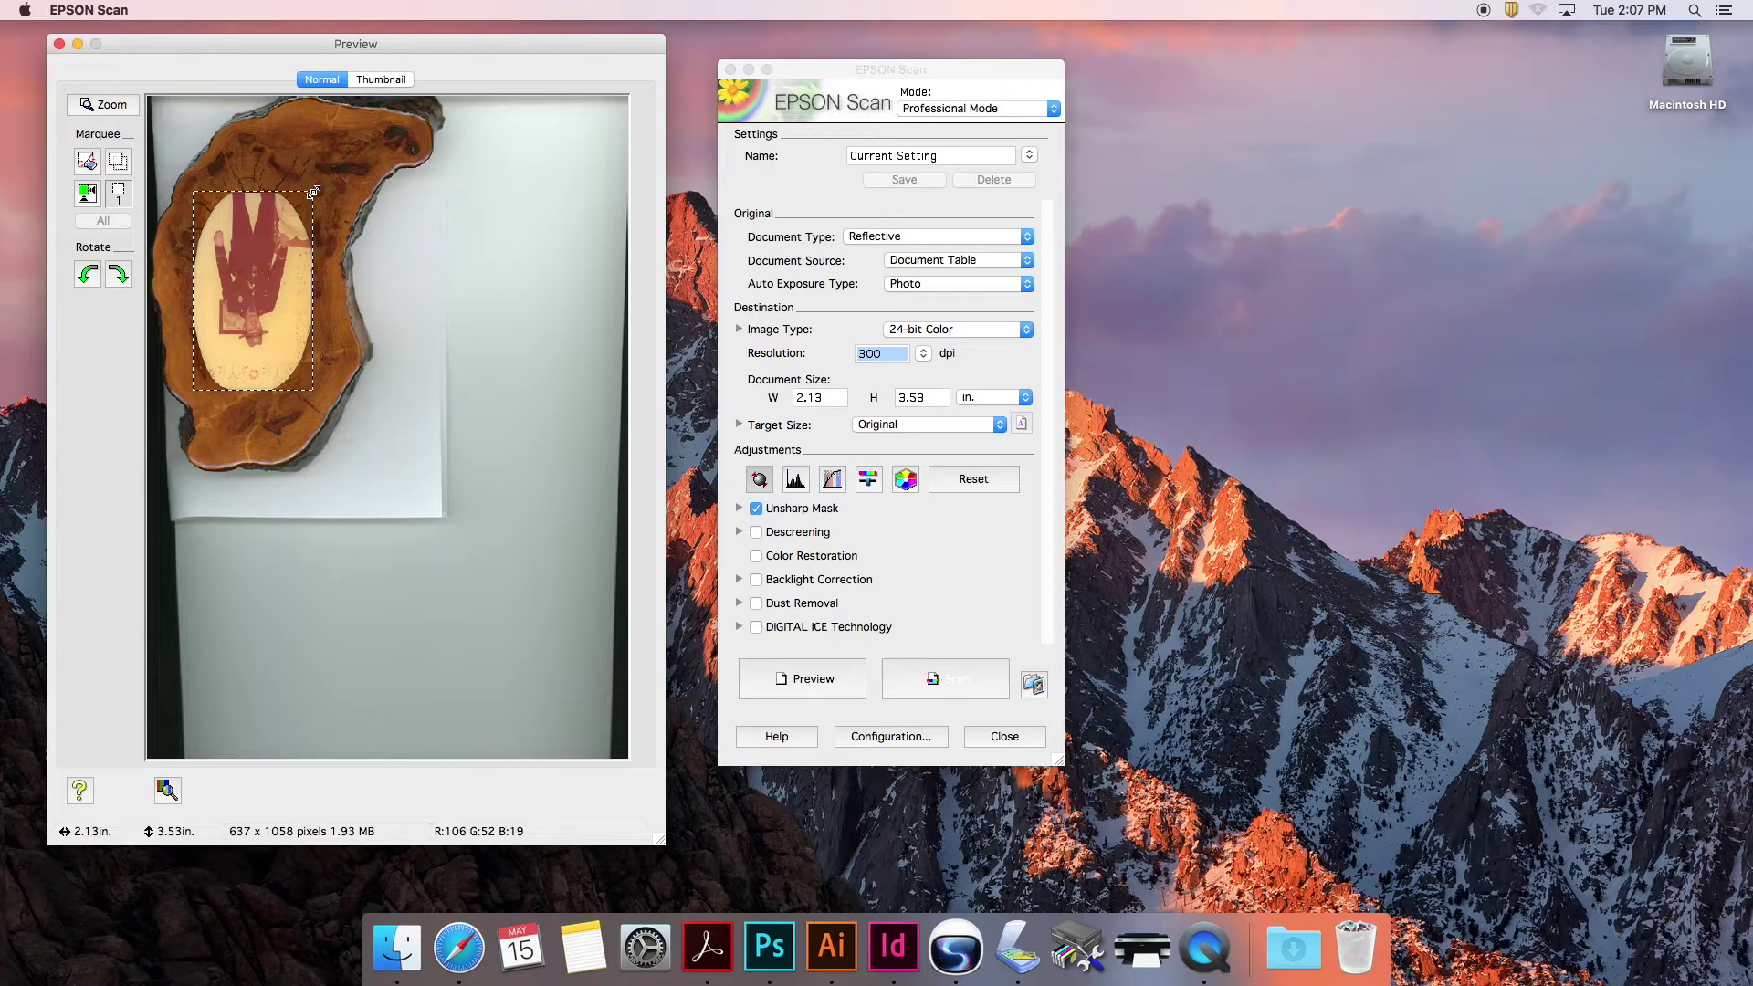
click(836, 77)
drag(836, 77, 796, 53)
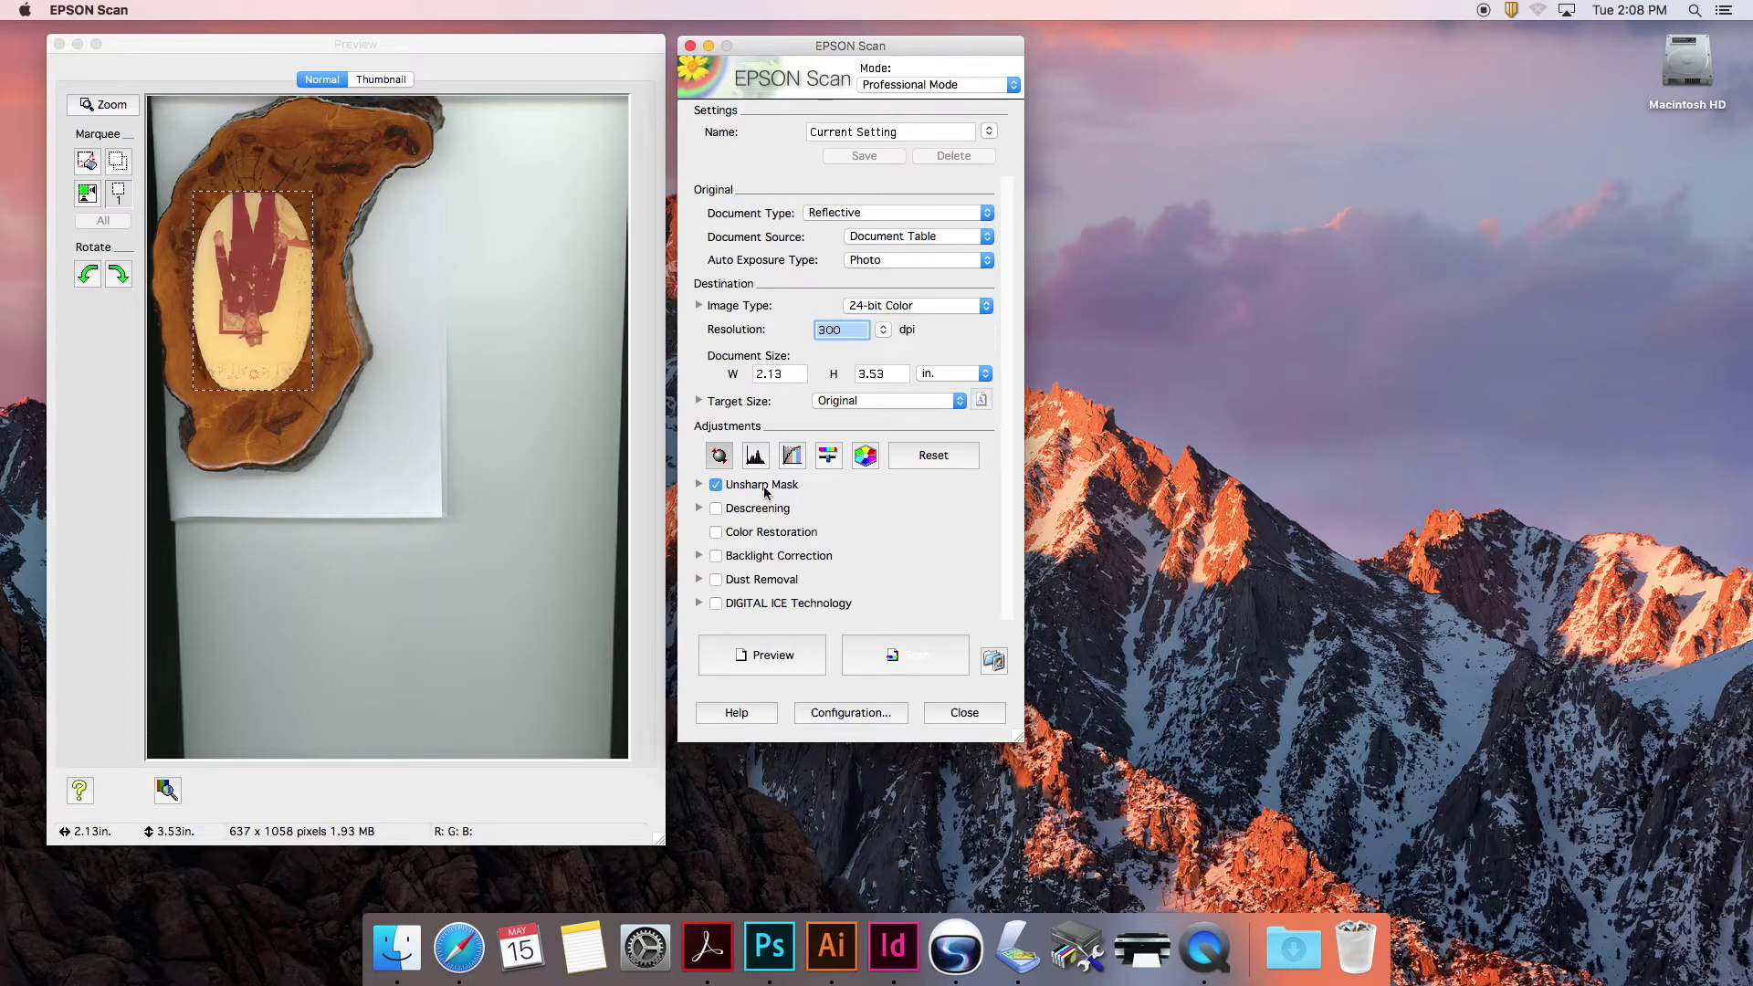
Step: Expand Target Size and enter a target height of 7 in
click(700, 402)
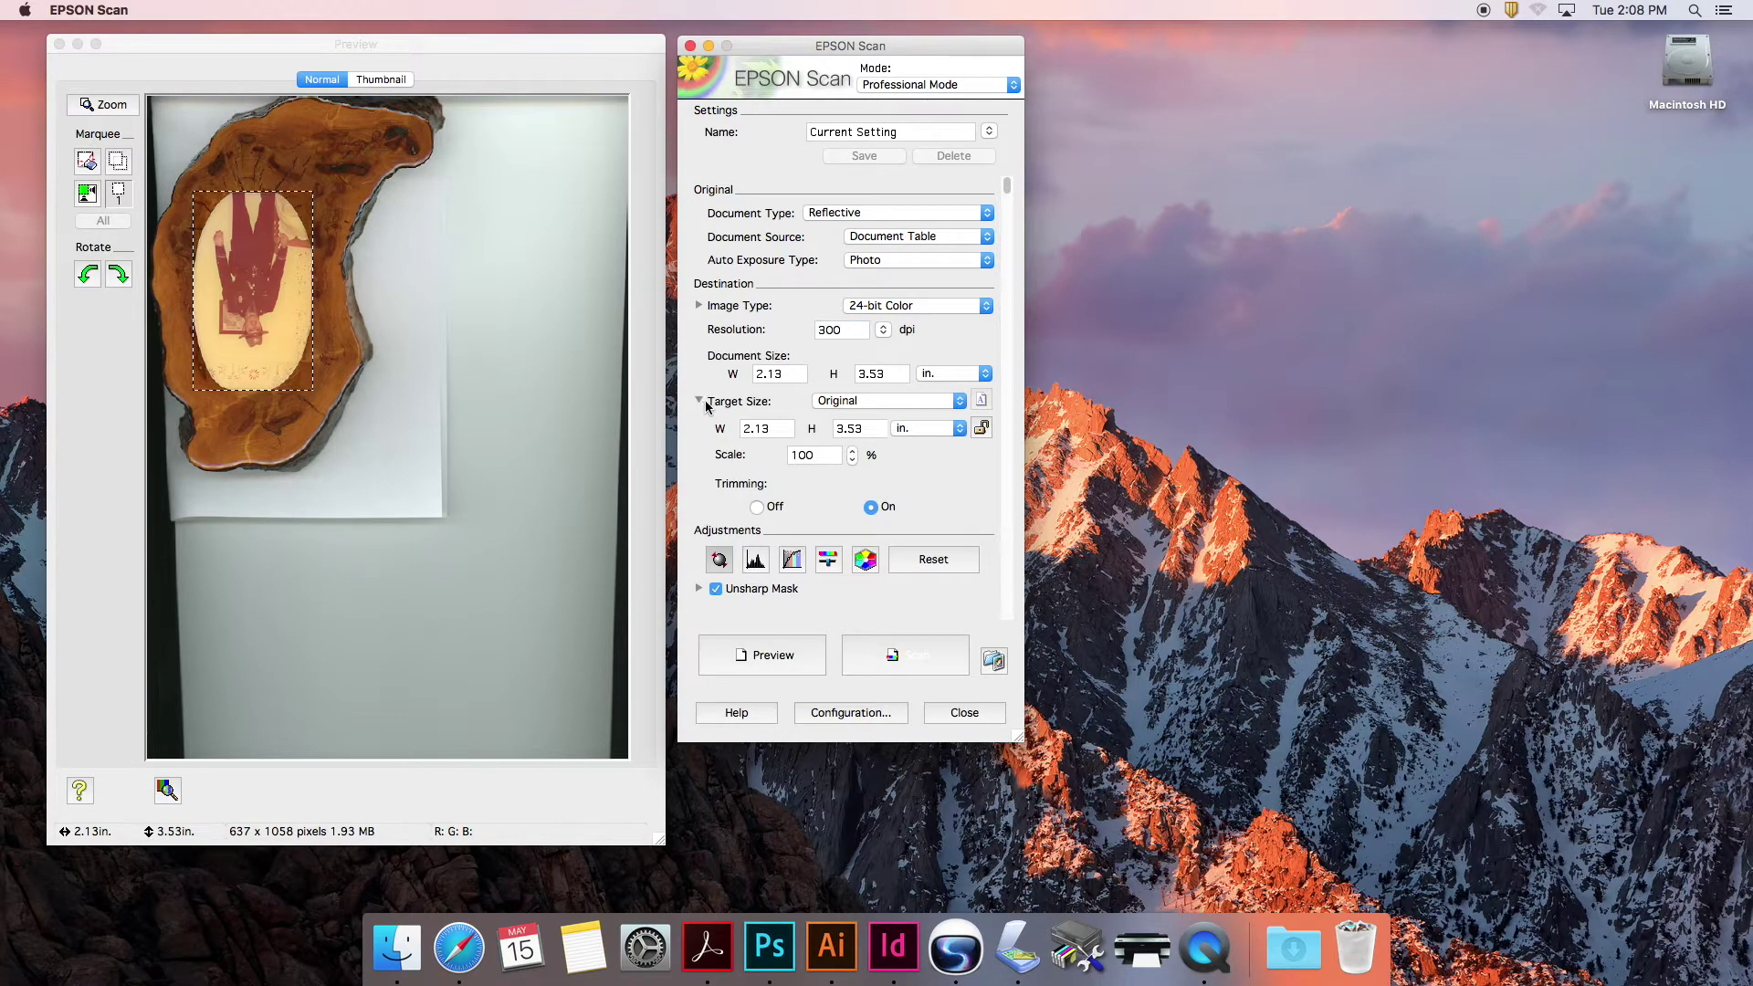
double_click(766, 430)
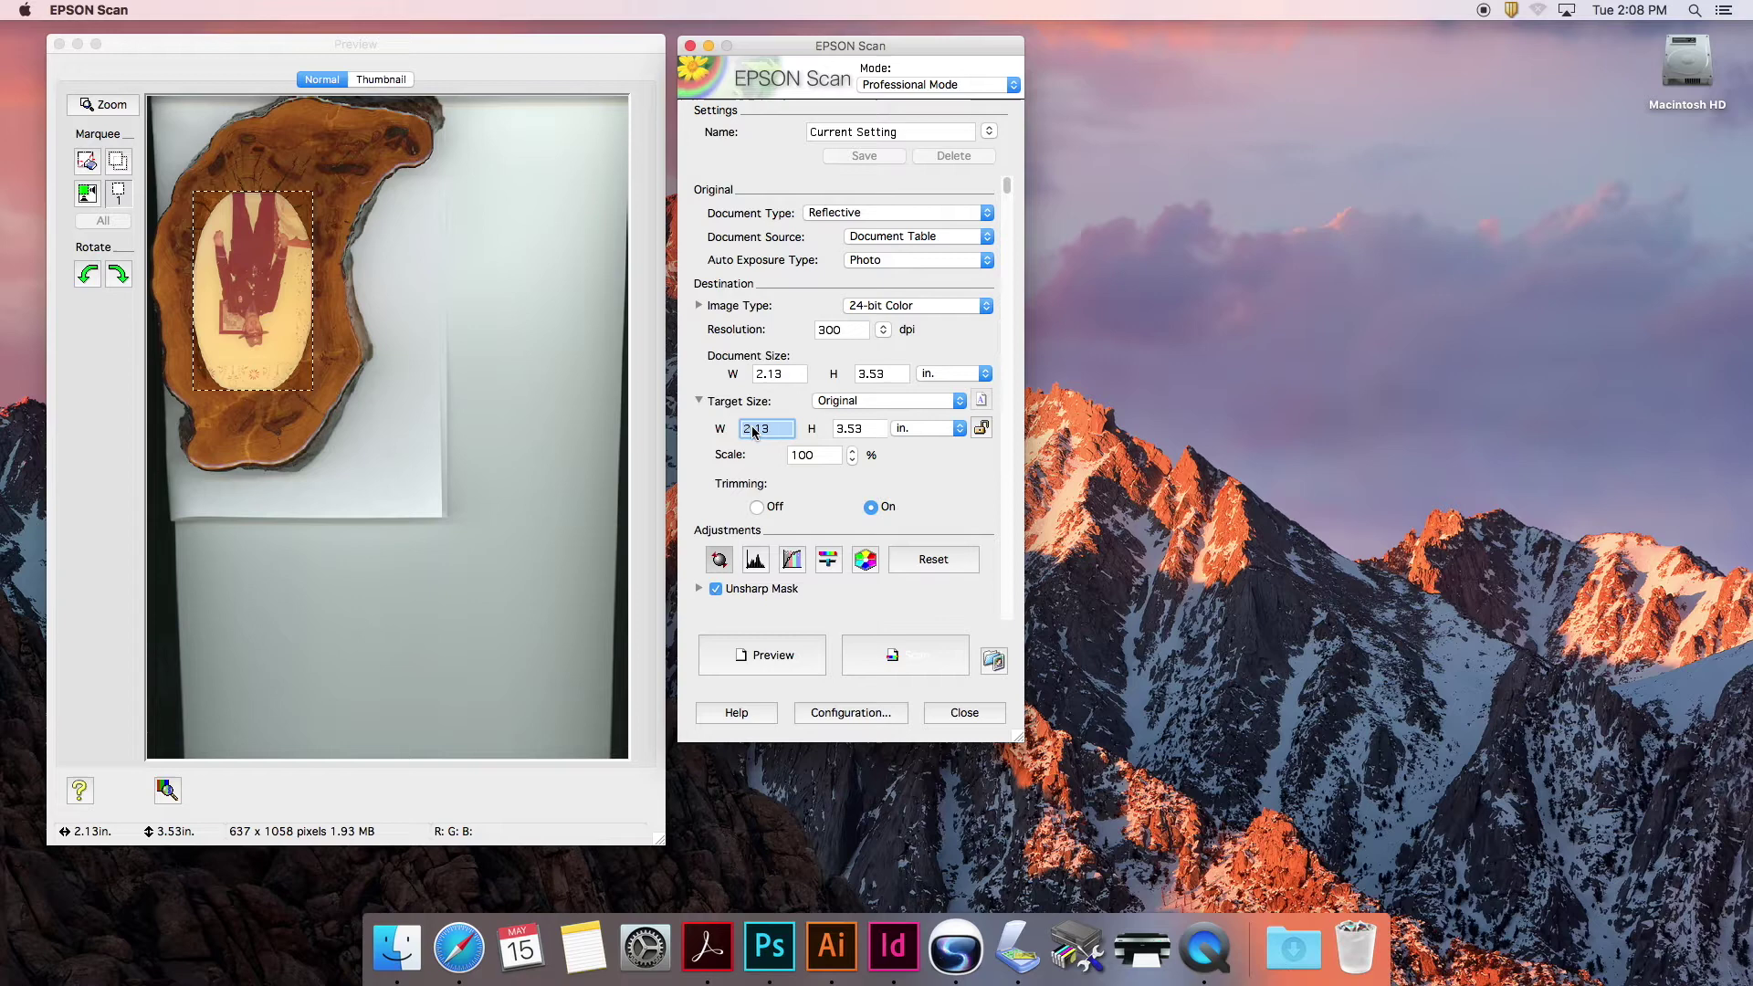
double_click(860, 431)
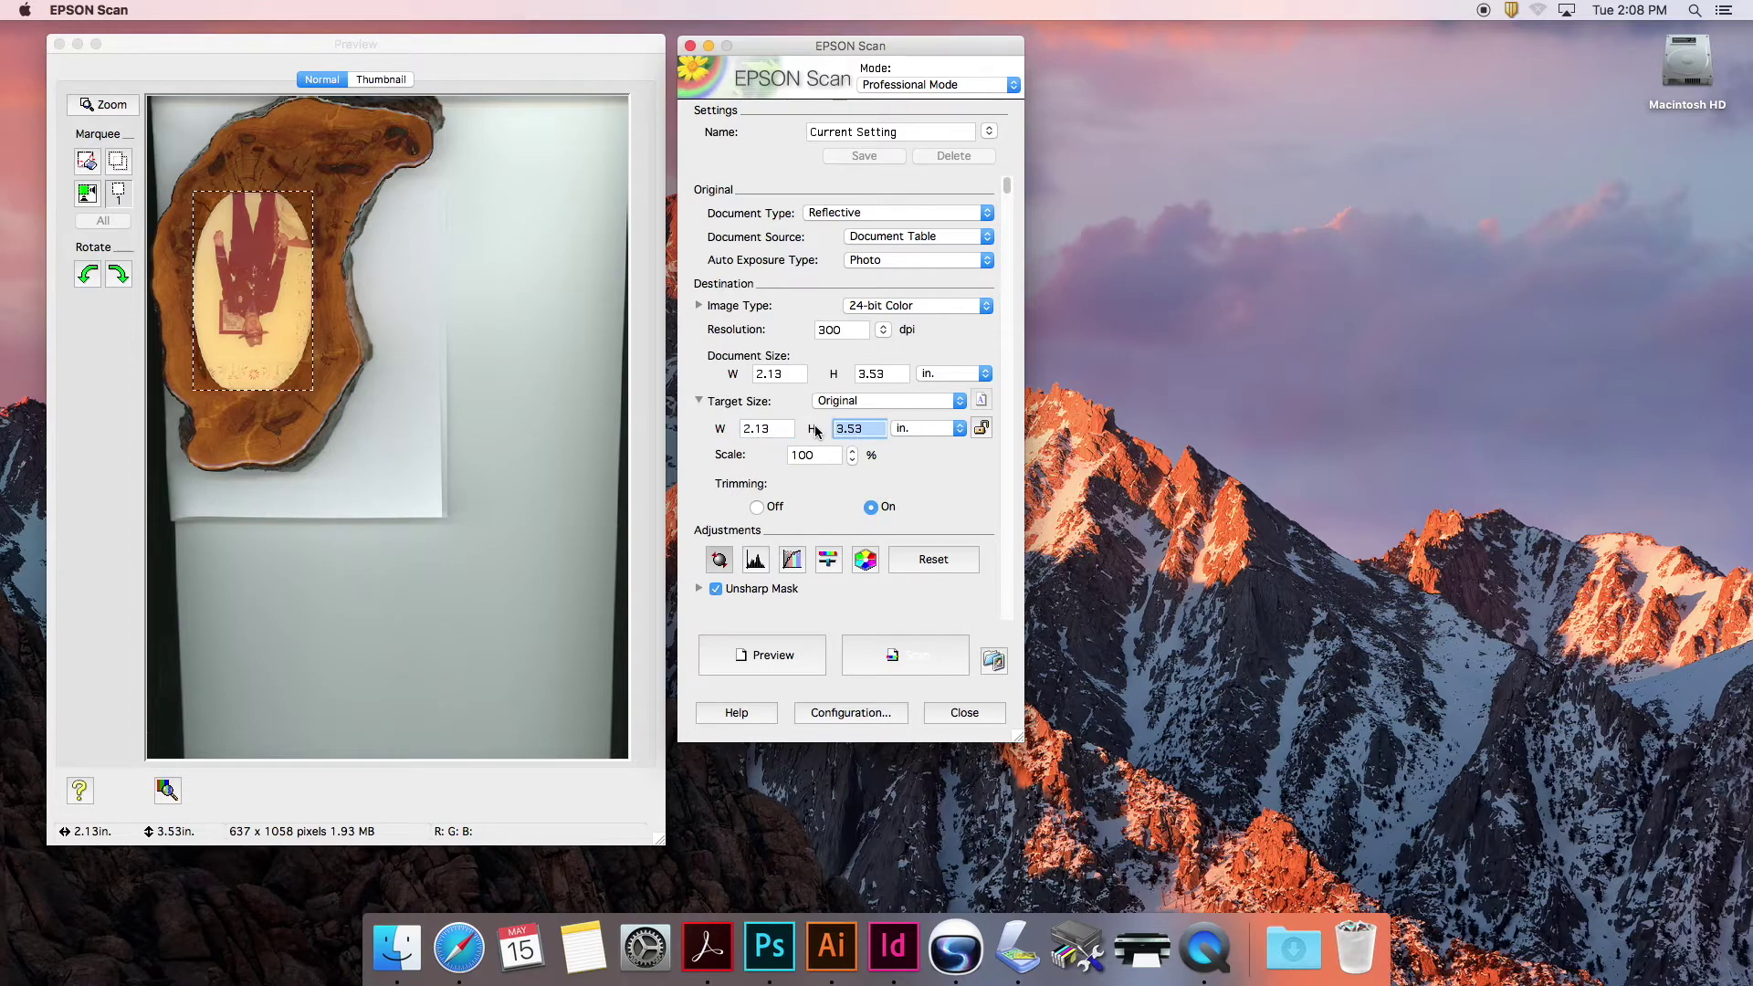
text(7)
click(790, 431)
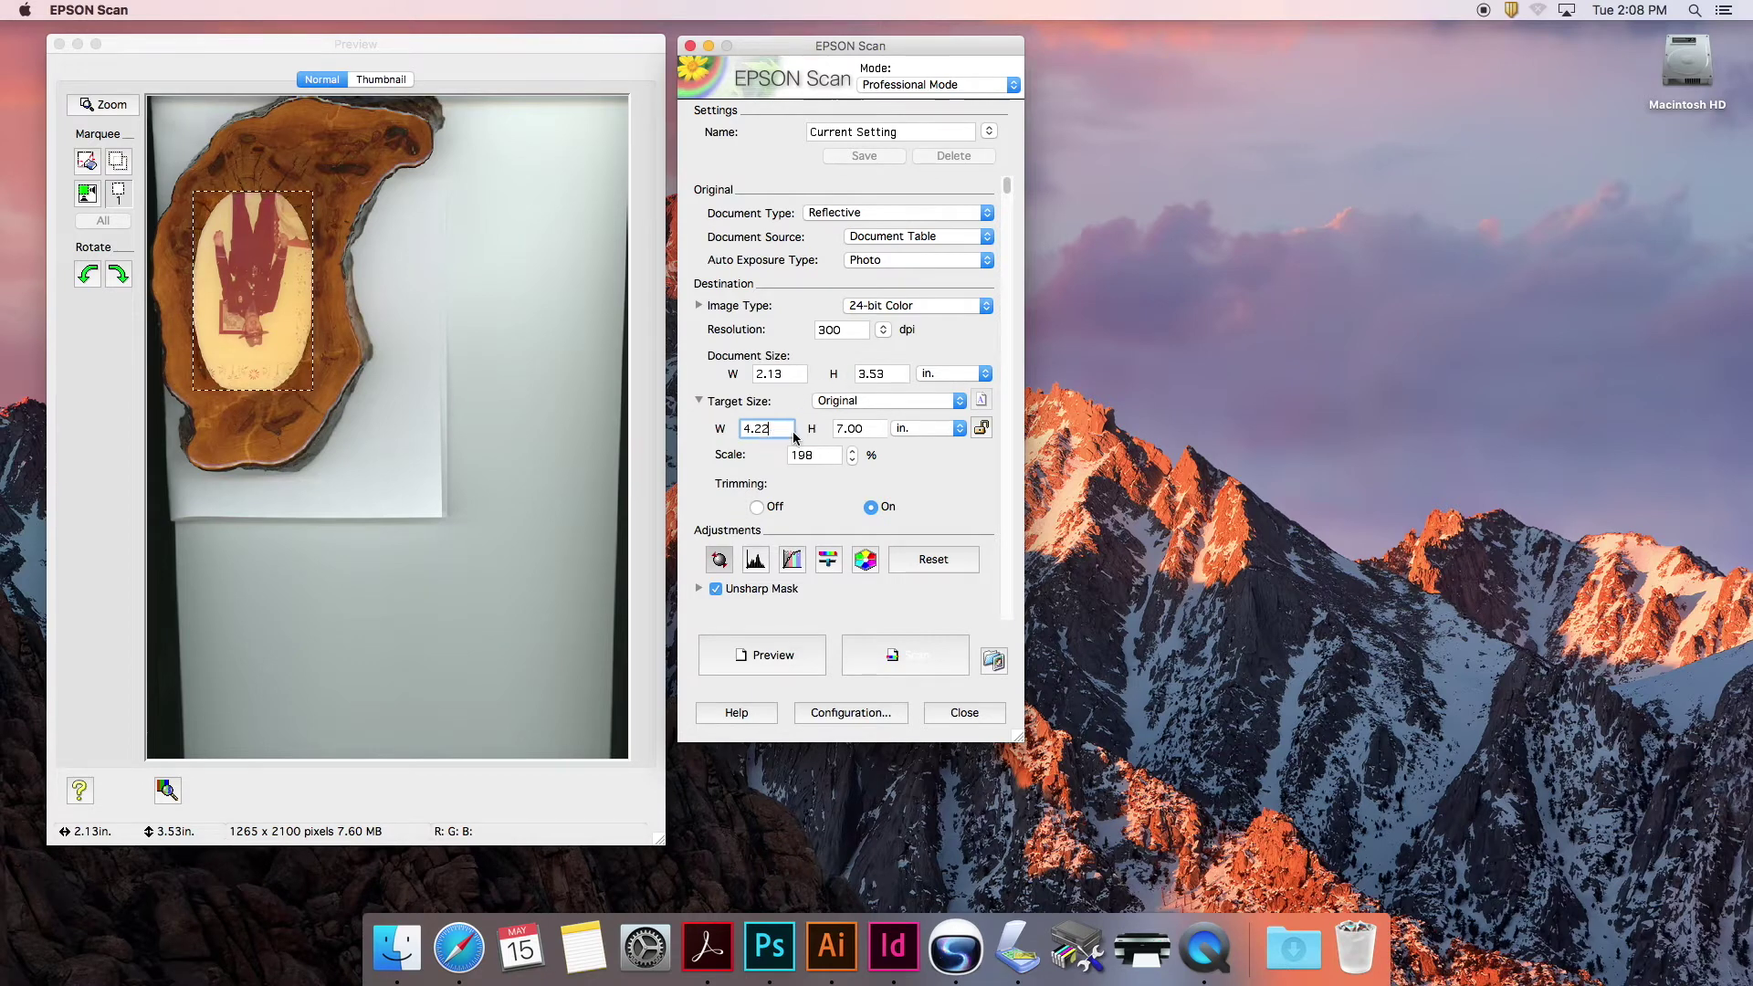
Step: Change the target width to 5 so the output is 5.00 × 8.30 in at 235%
drag(774, 431, 726, 437)
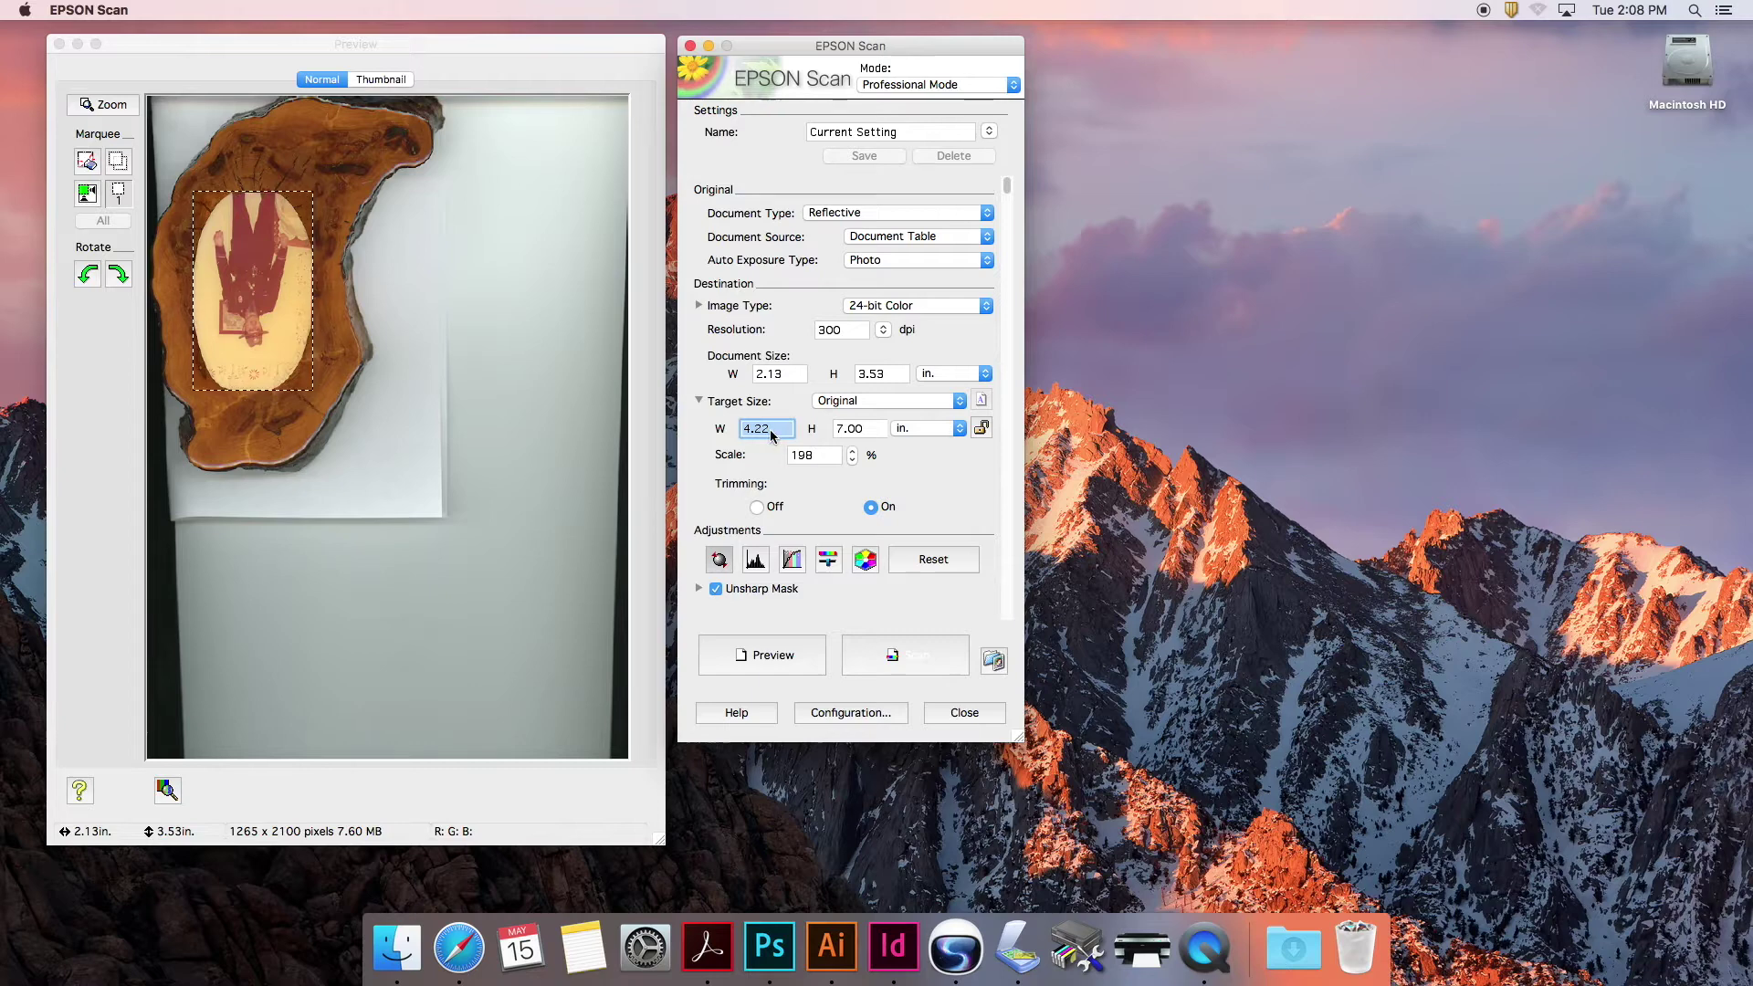
text(5)
click(874, 436)
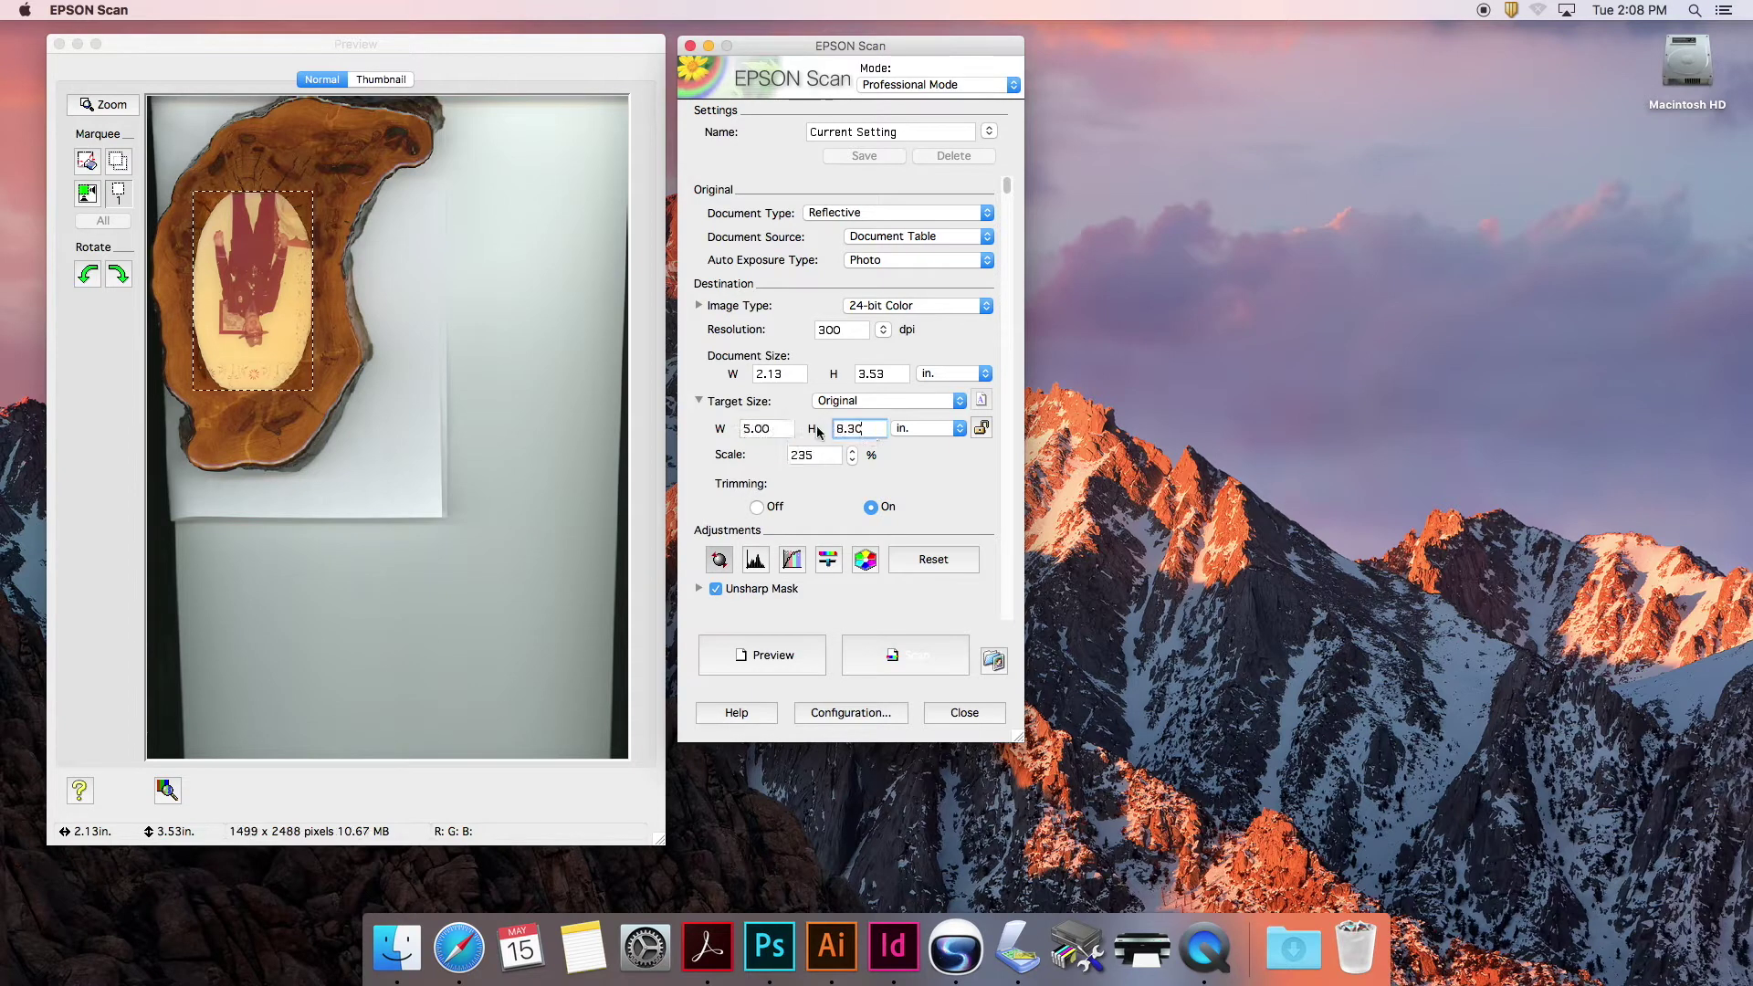
click(784, 431)
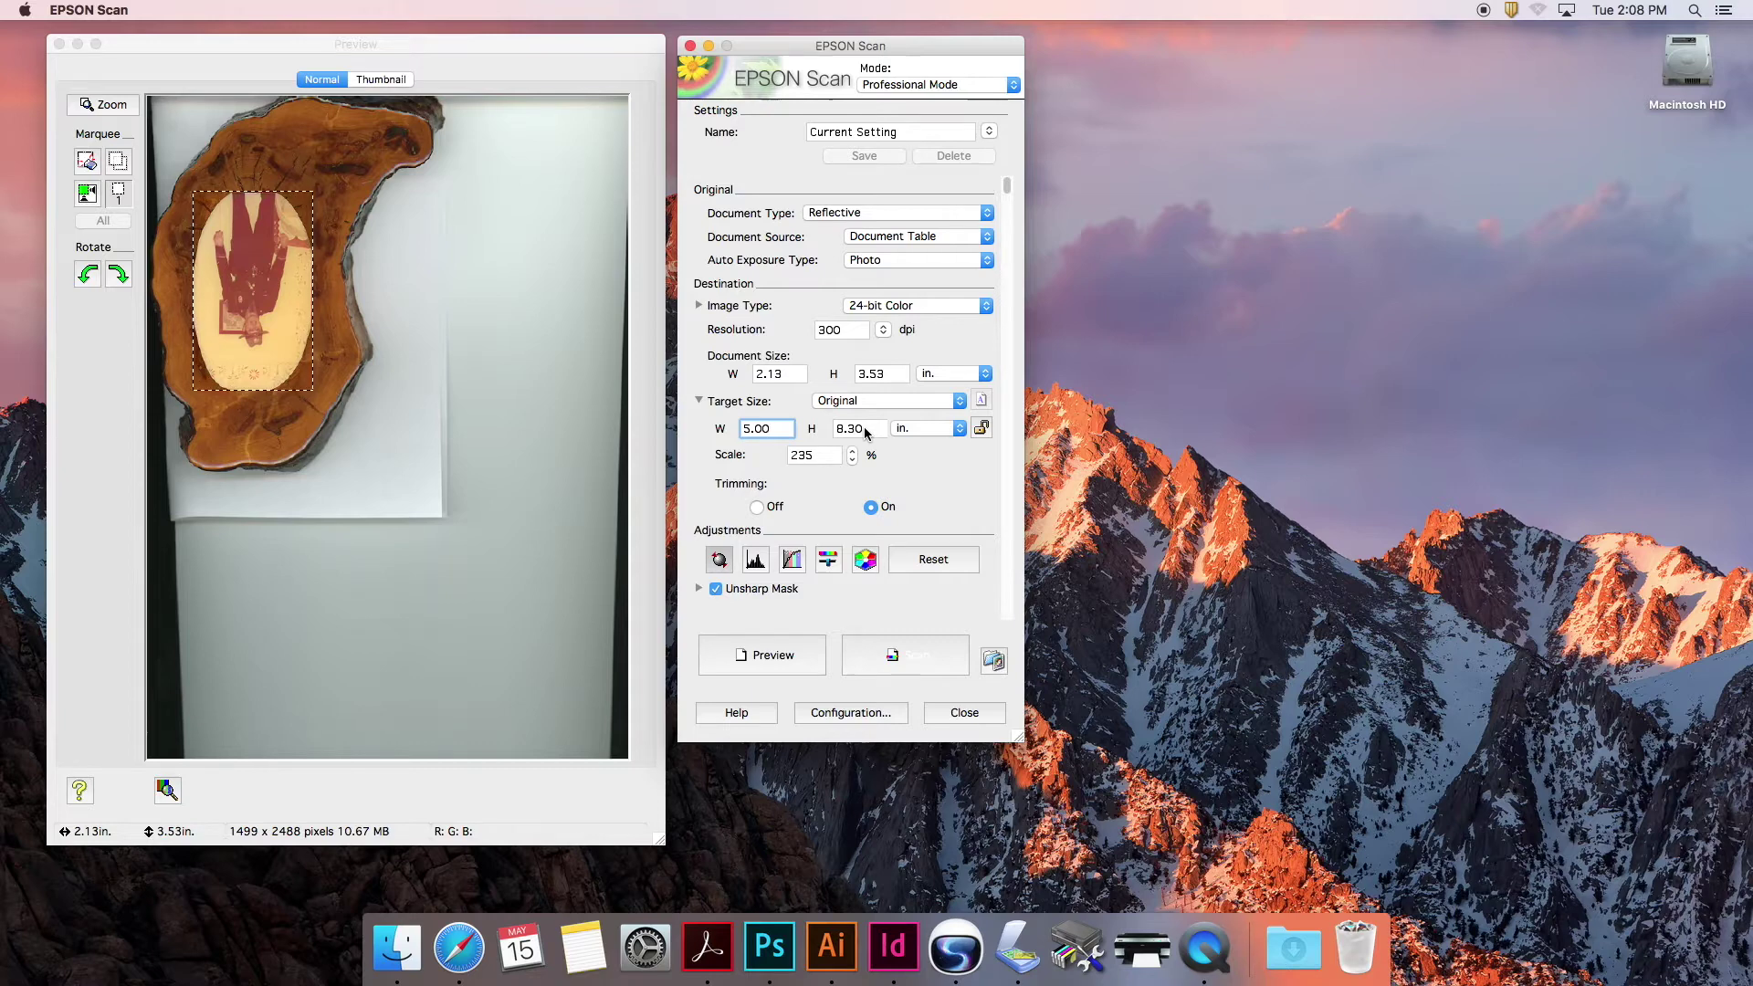
key(Tab)
text(10)
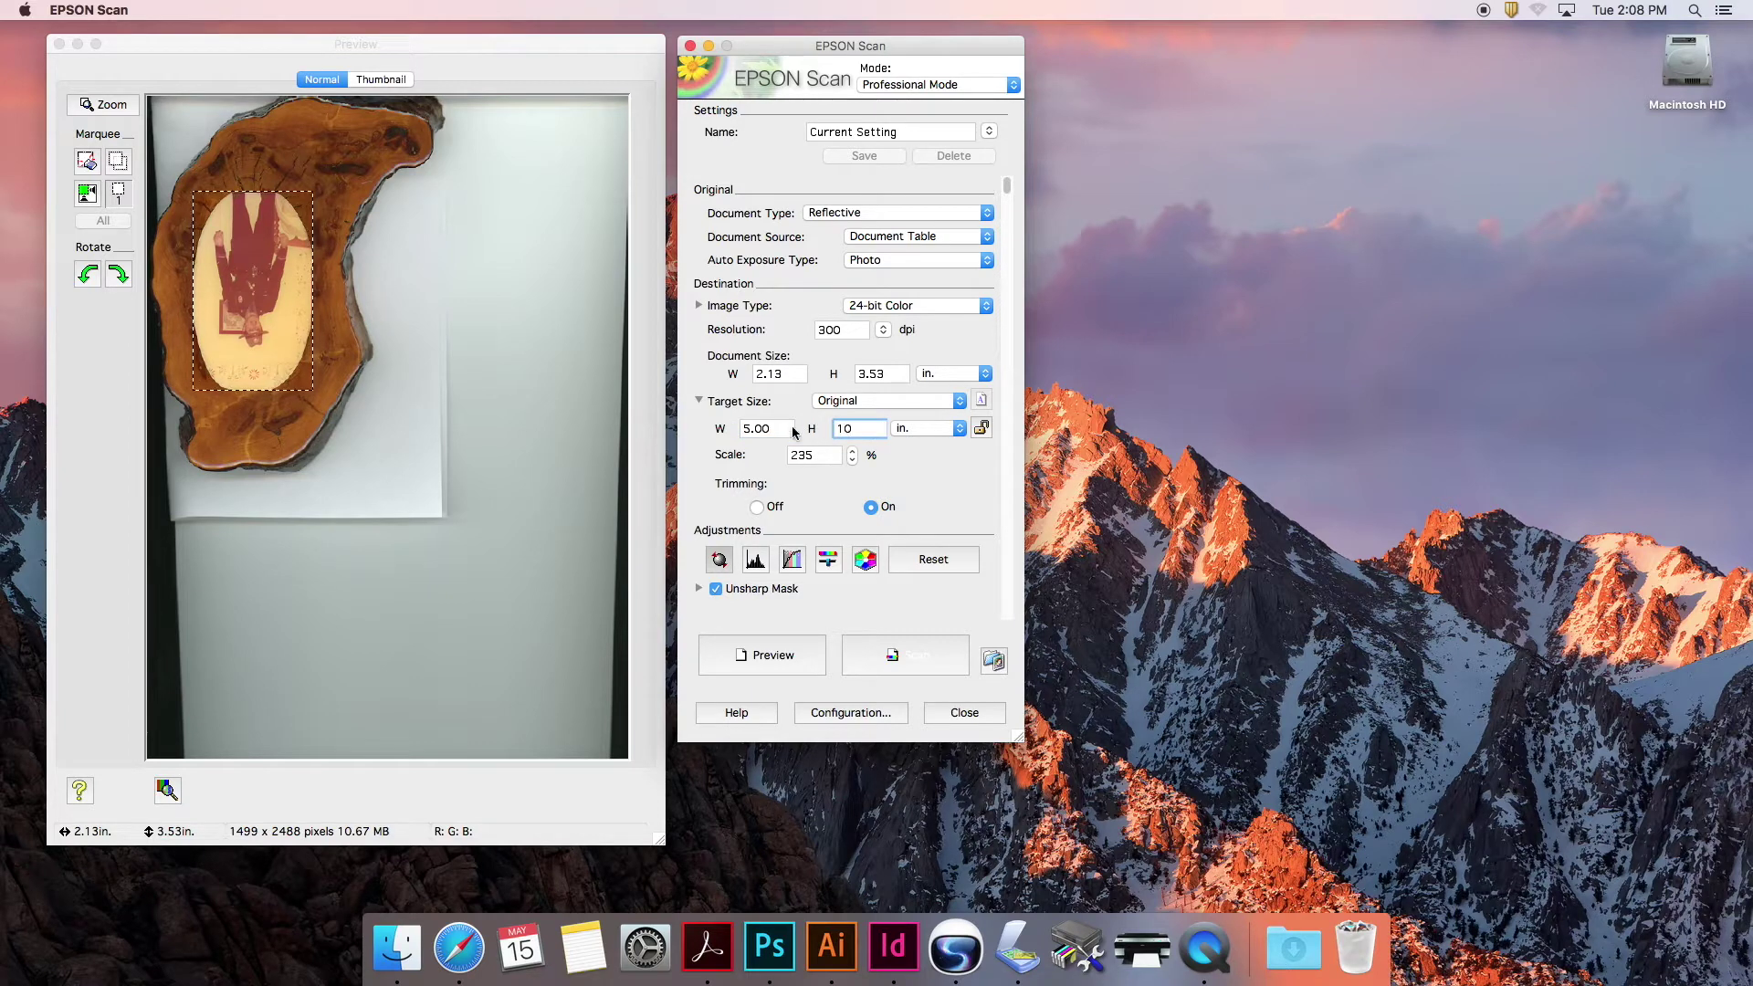
click(775, 430)
drag(770, 426, 731, 432)
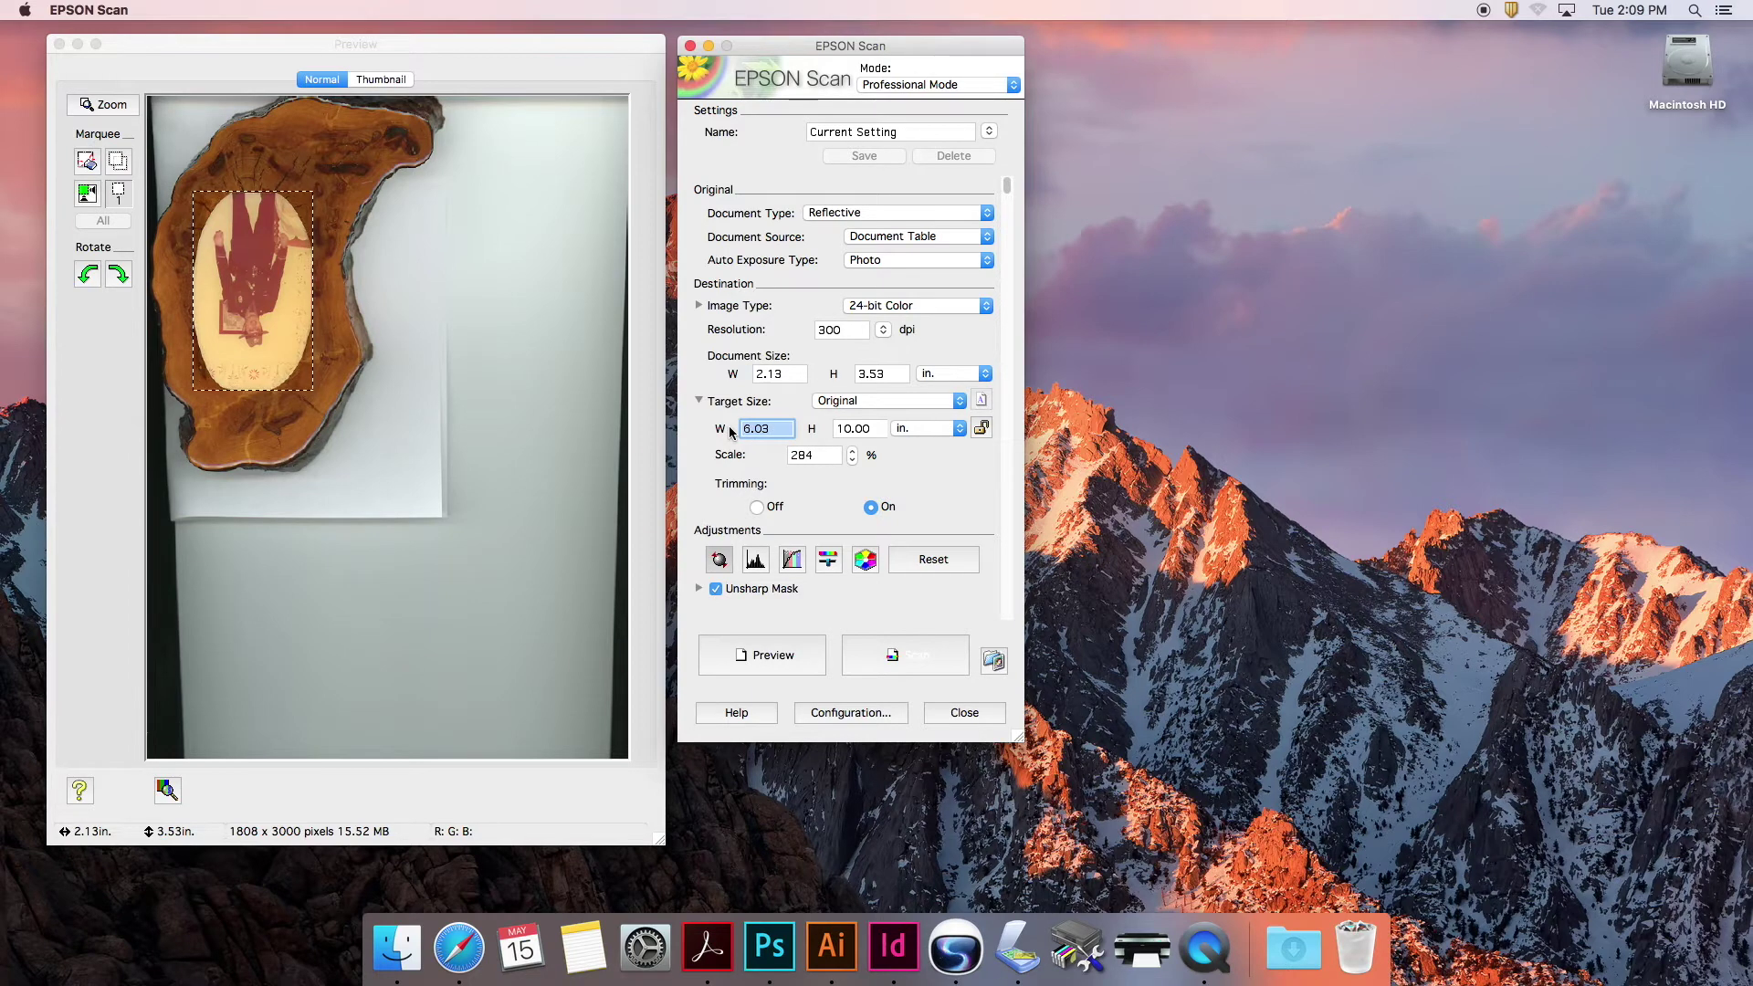
text(8)
click(877, 435)
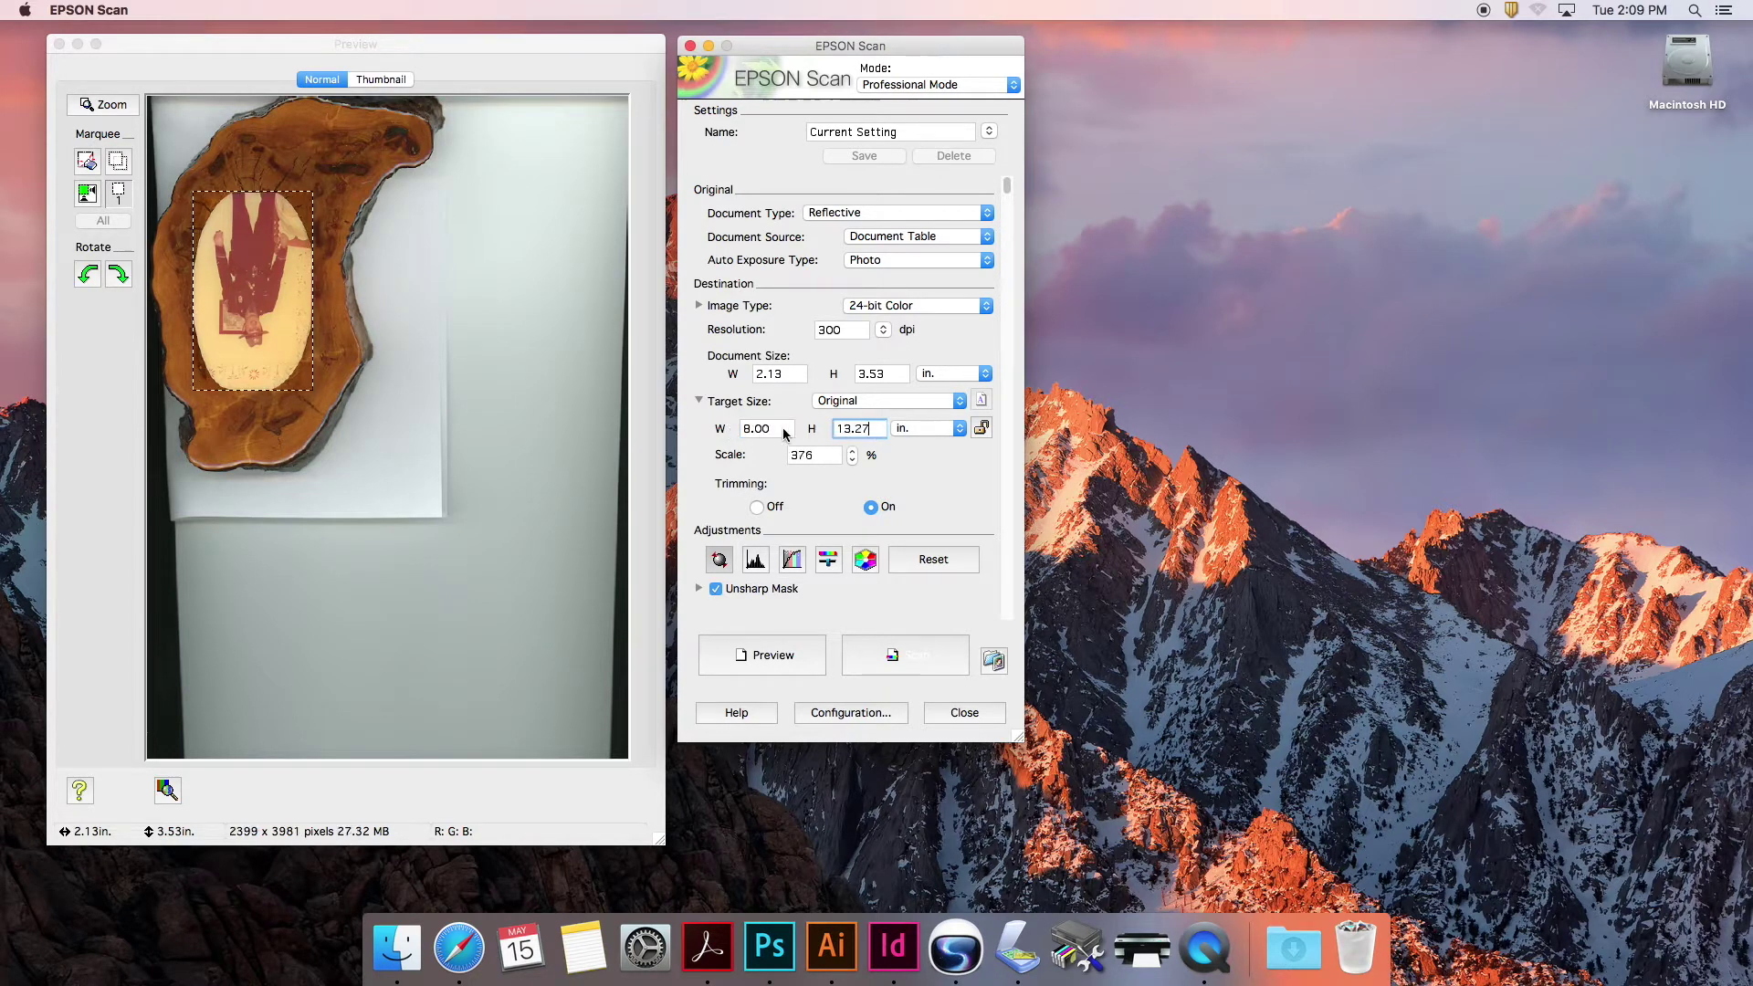
click(777, 432)
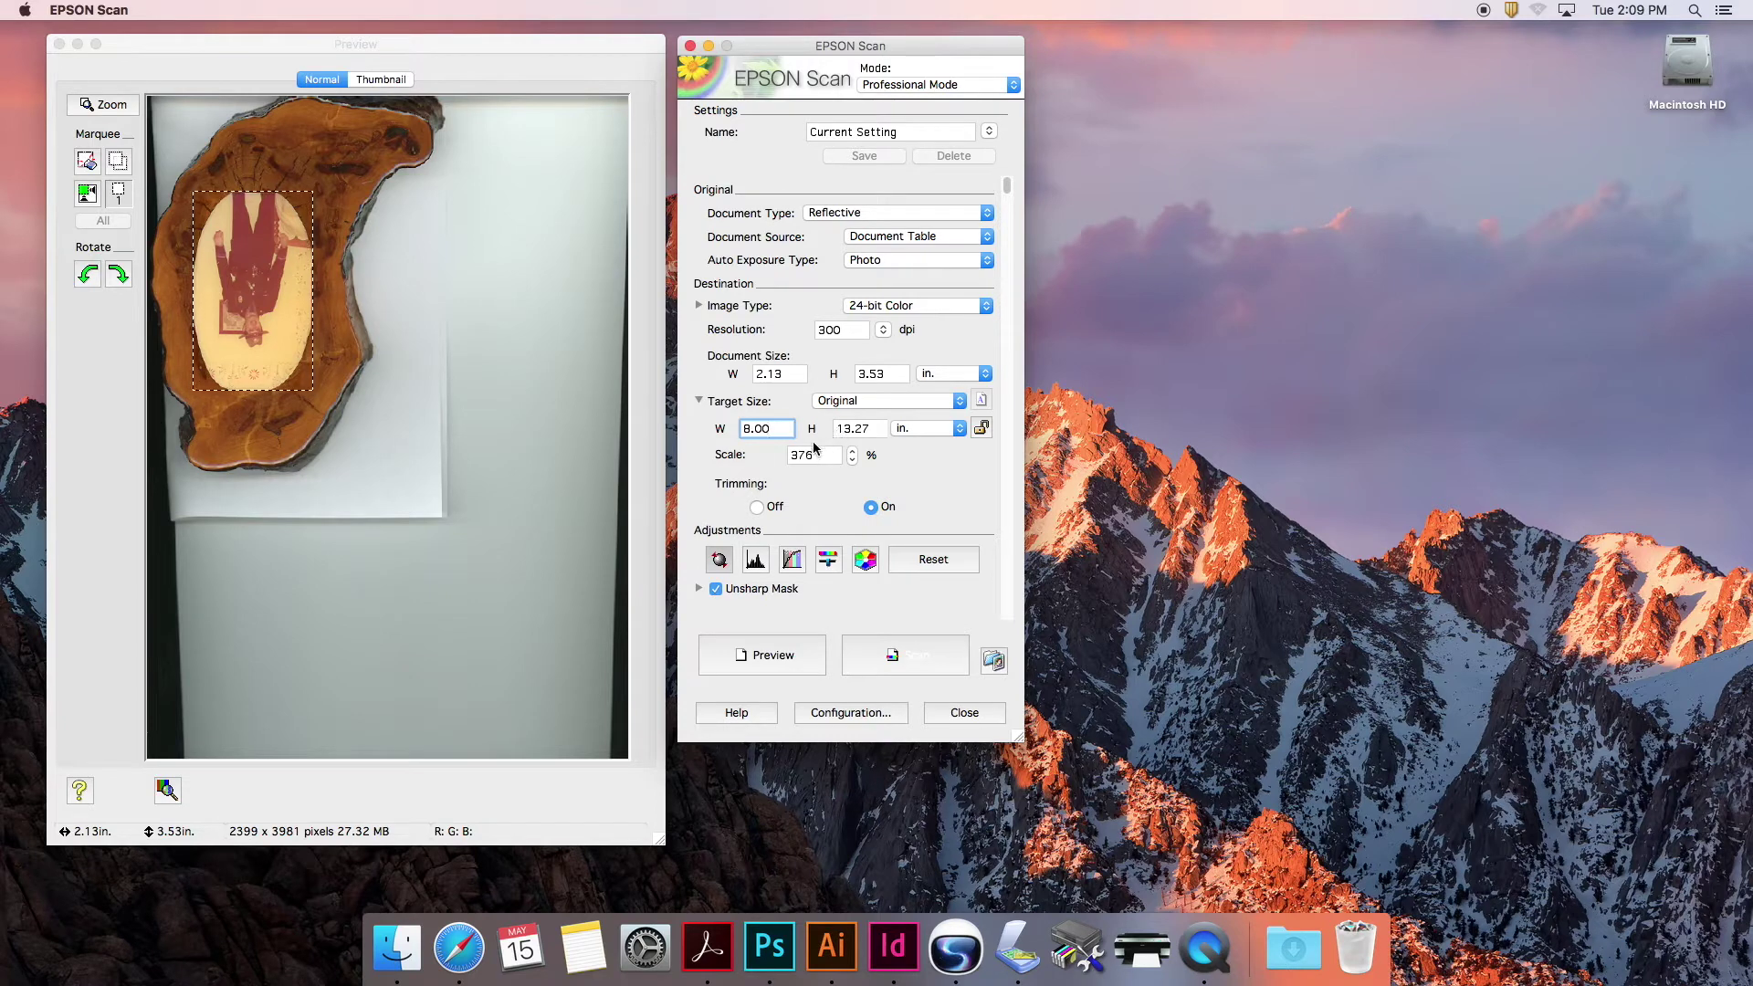
drag(818, 460, 787, 459)
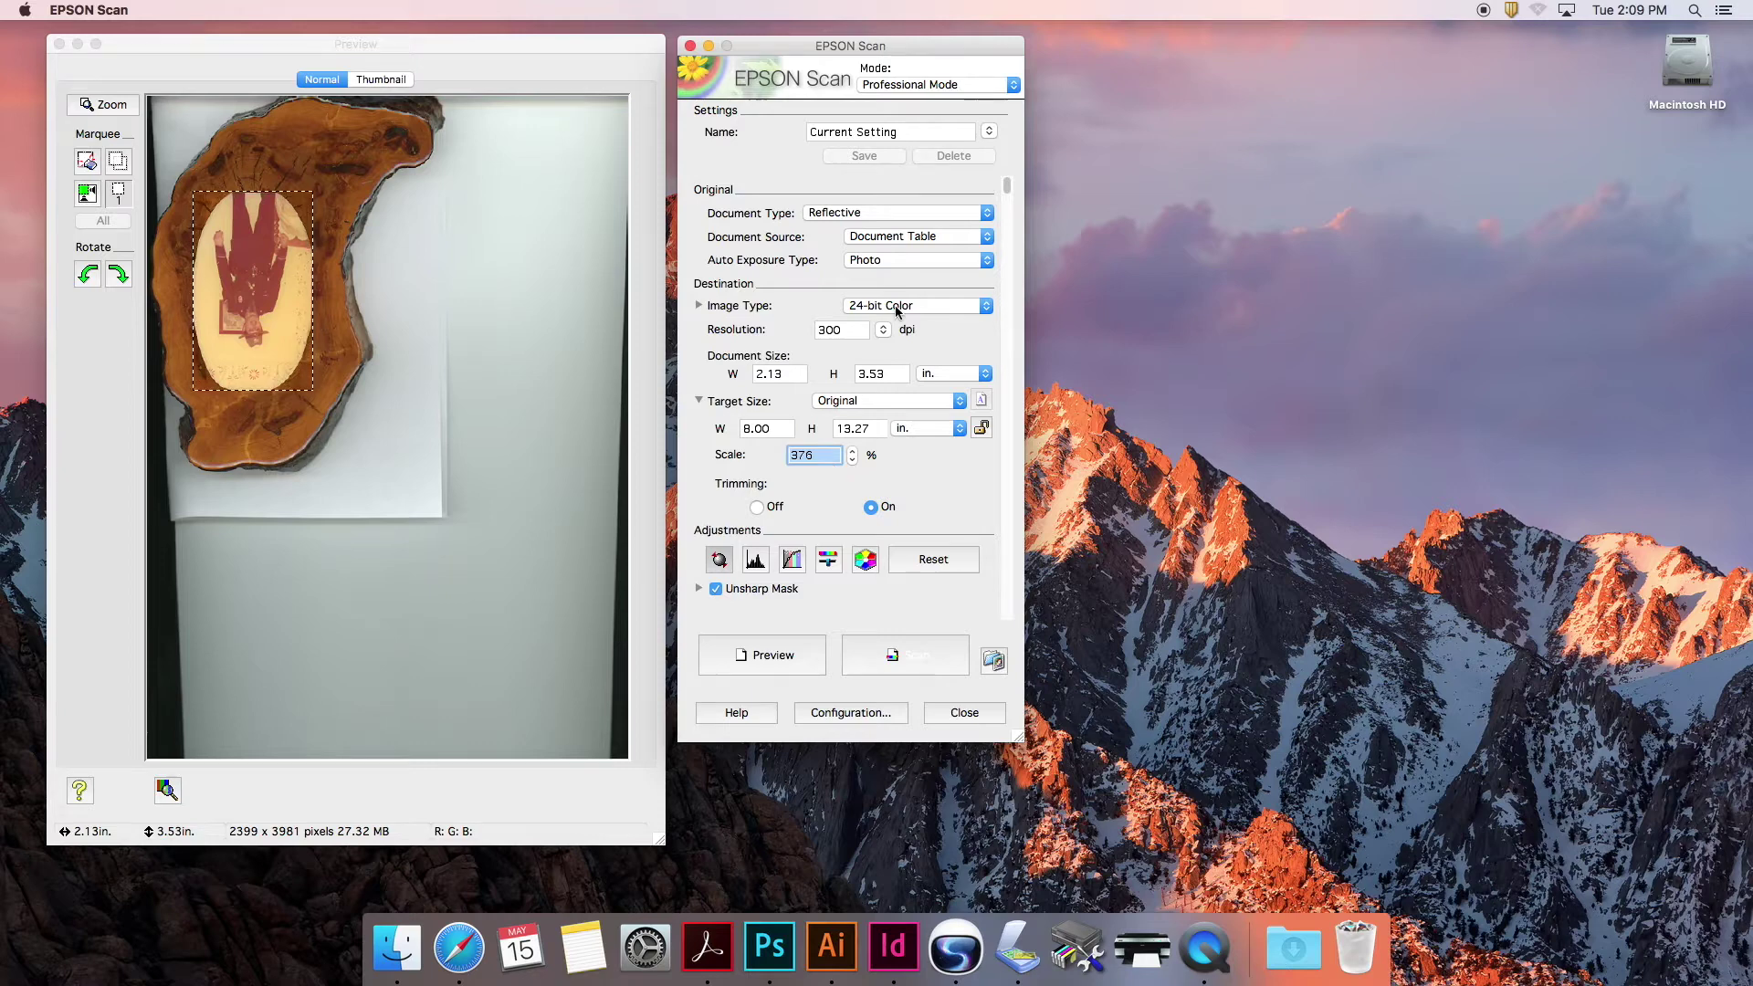
click(857, 333)
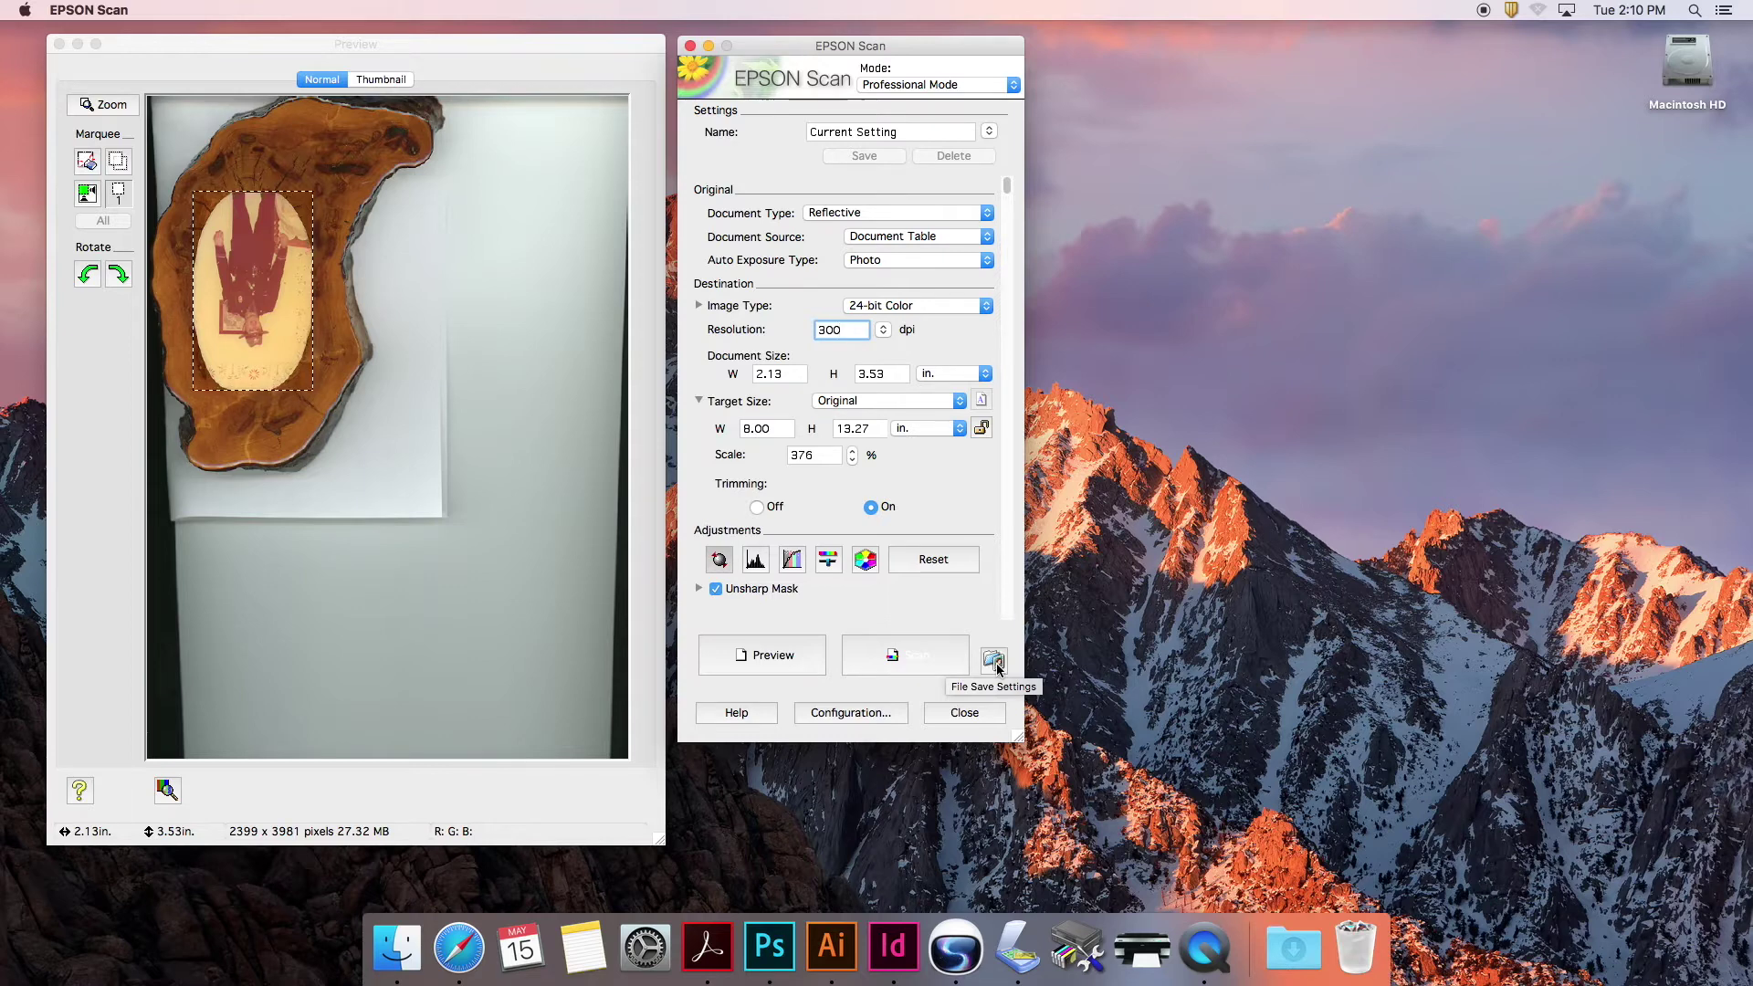
Step: In File Save Settings, enter a new file-name prefix for the scans
click(997, 667)
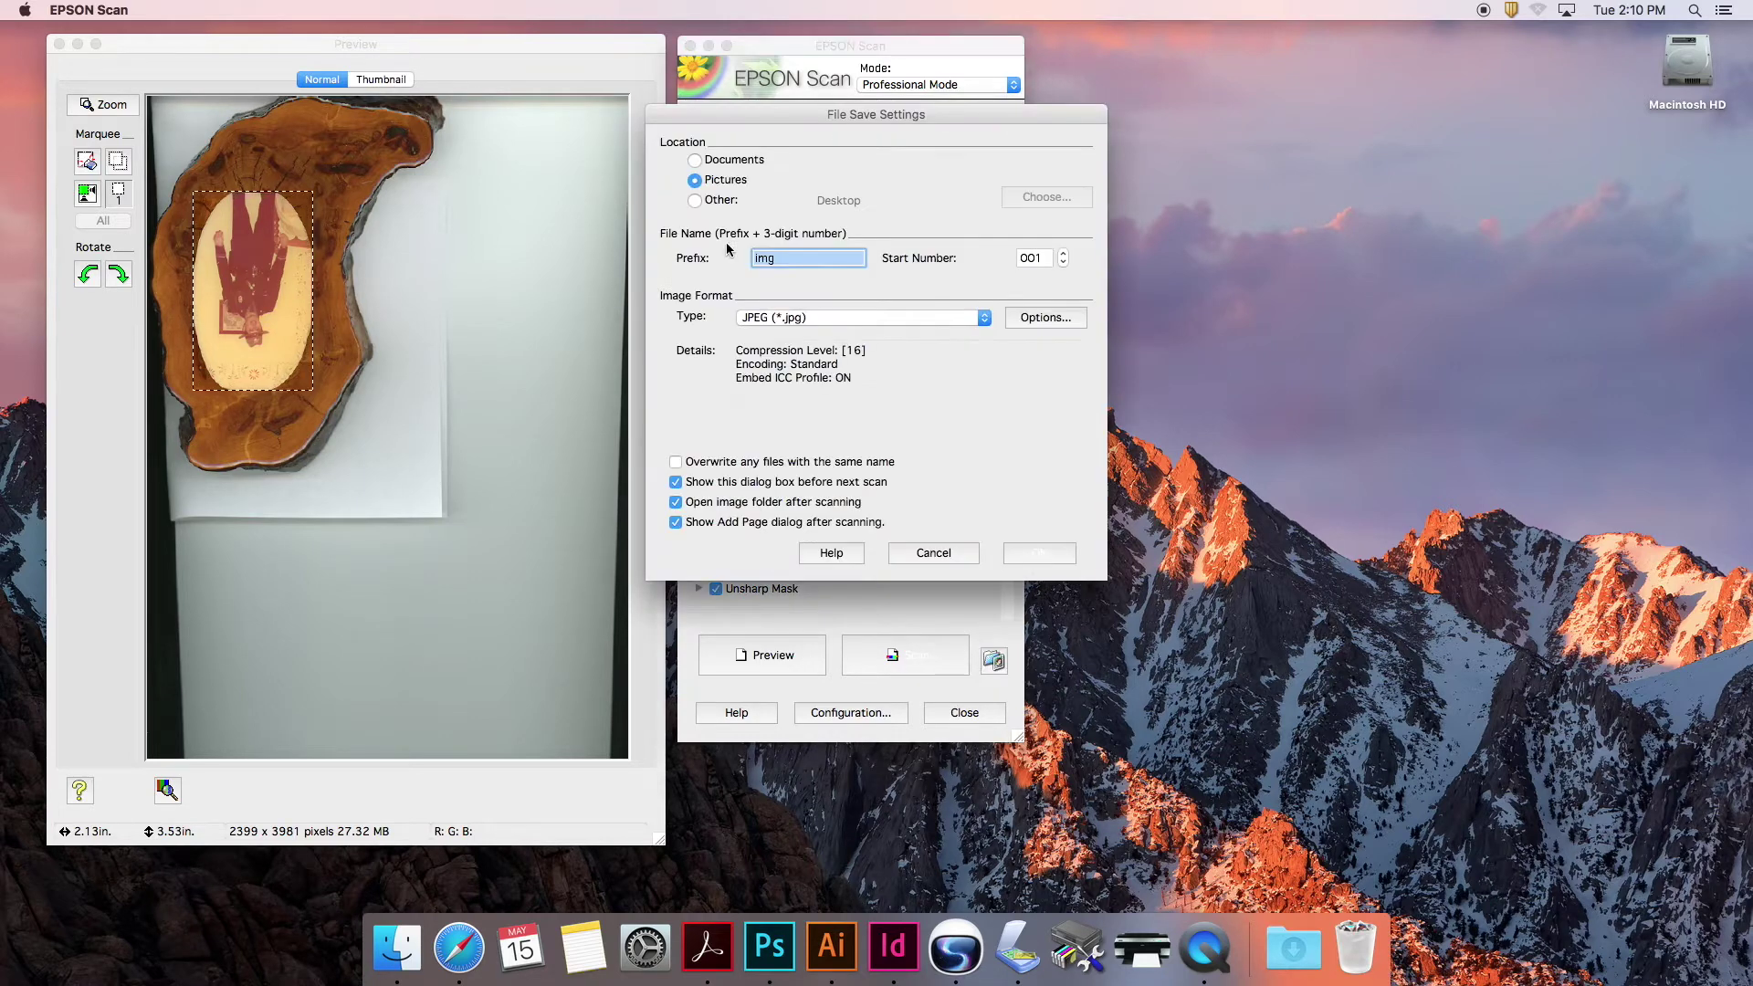
drag(829, 106, 1170, 108)
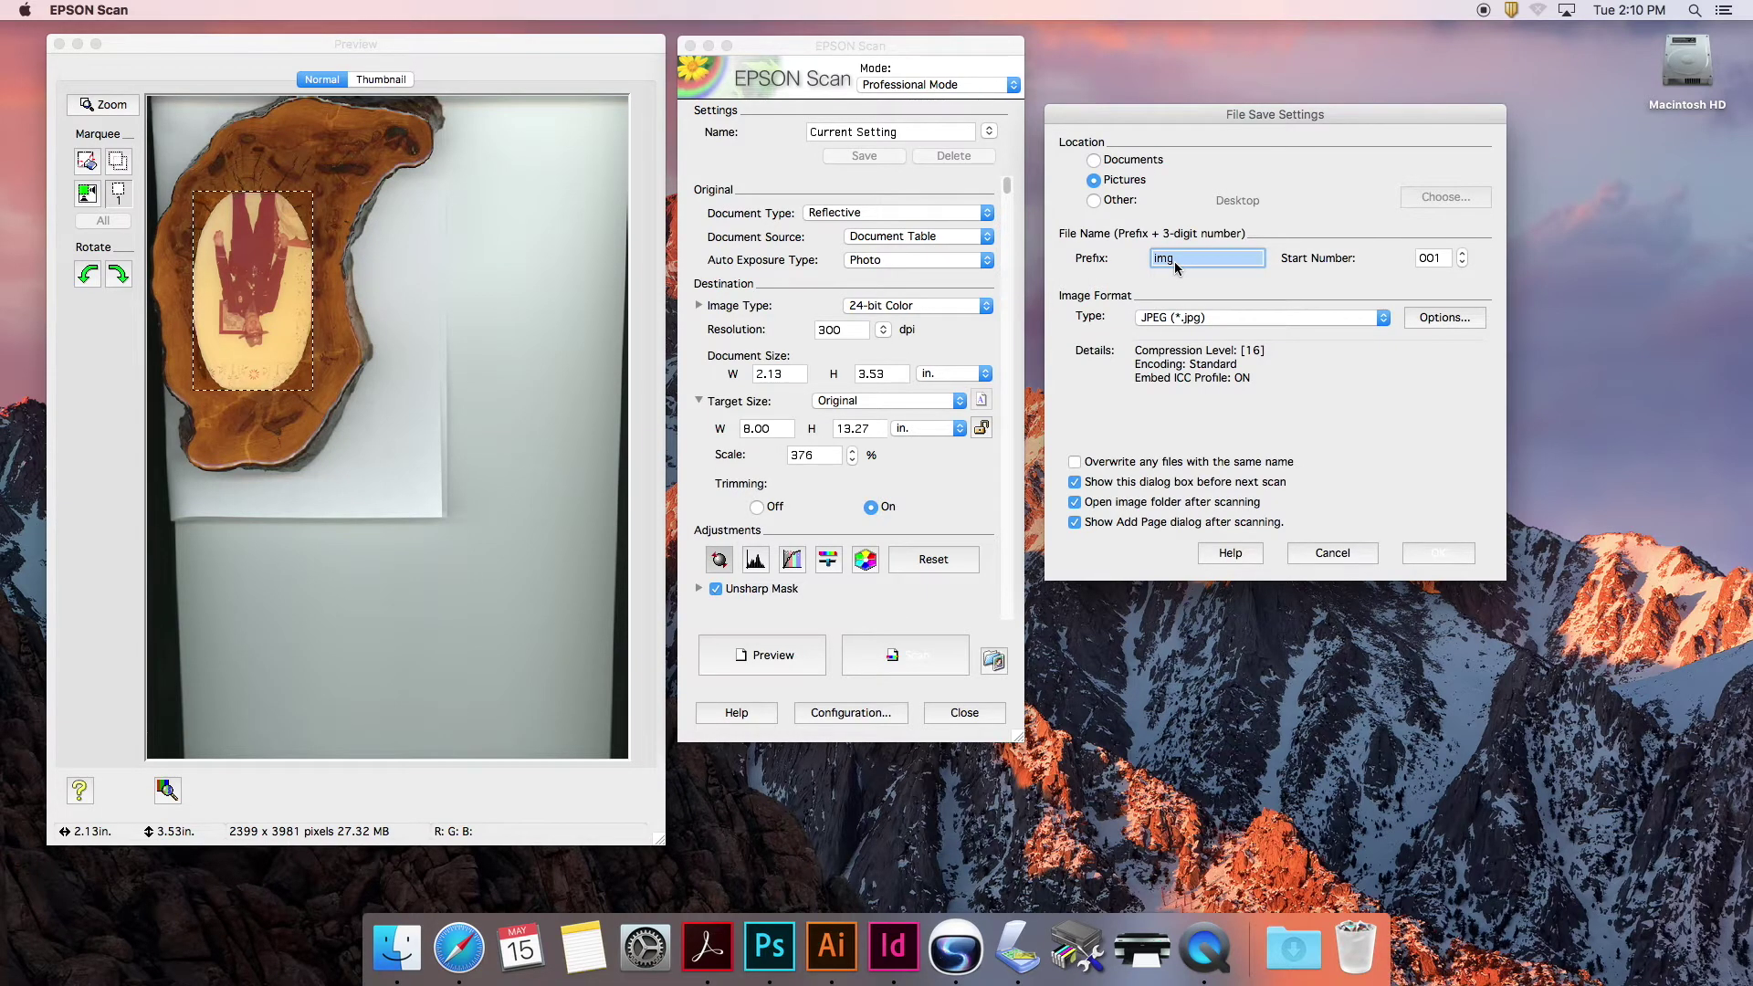
text(roger)
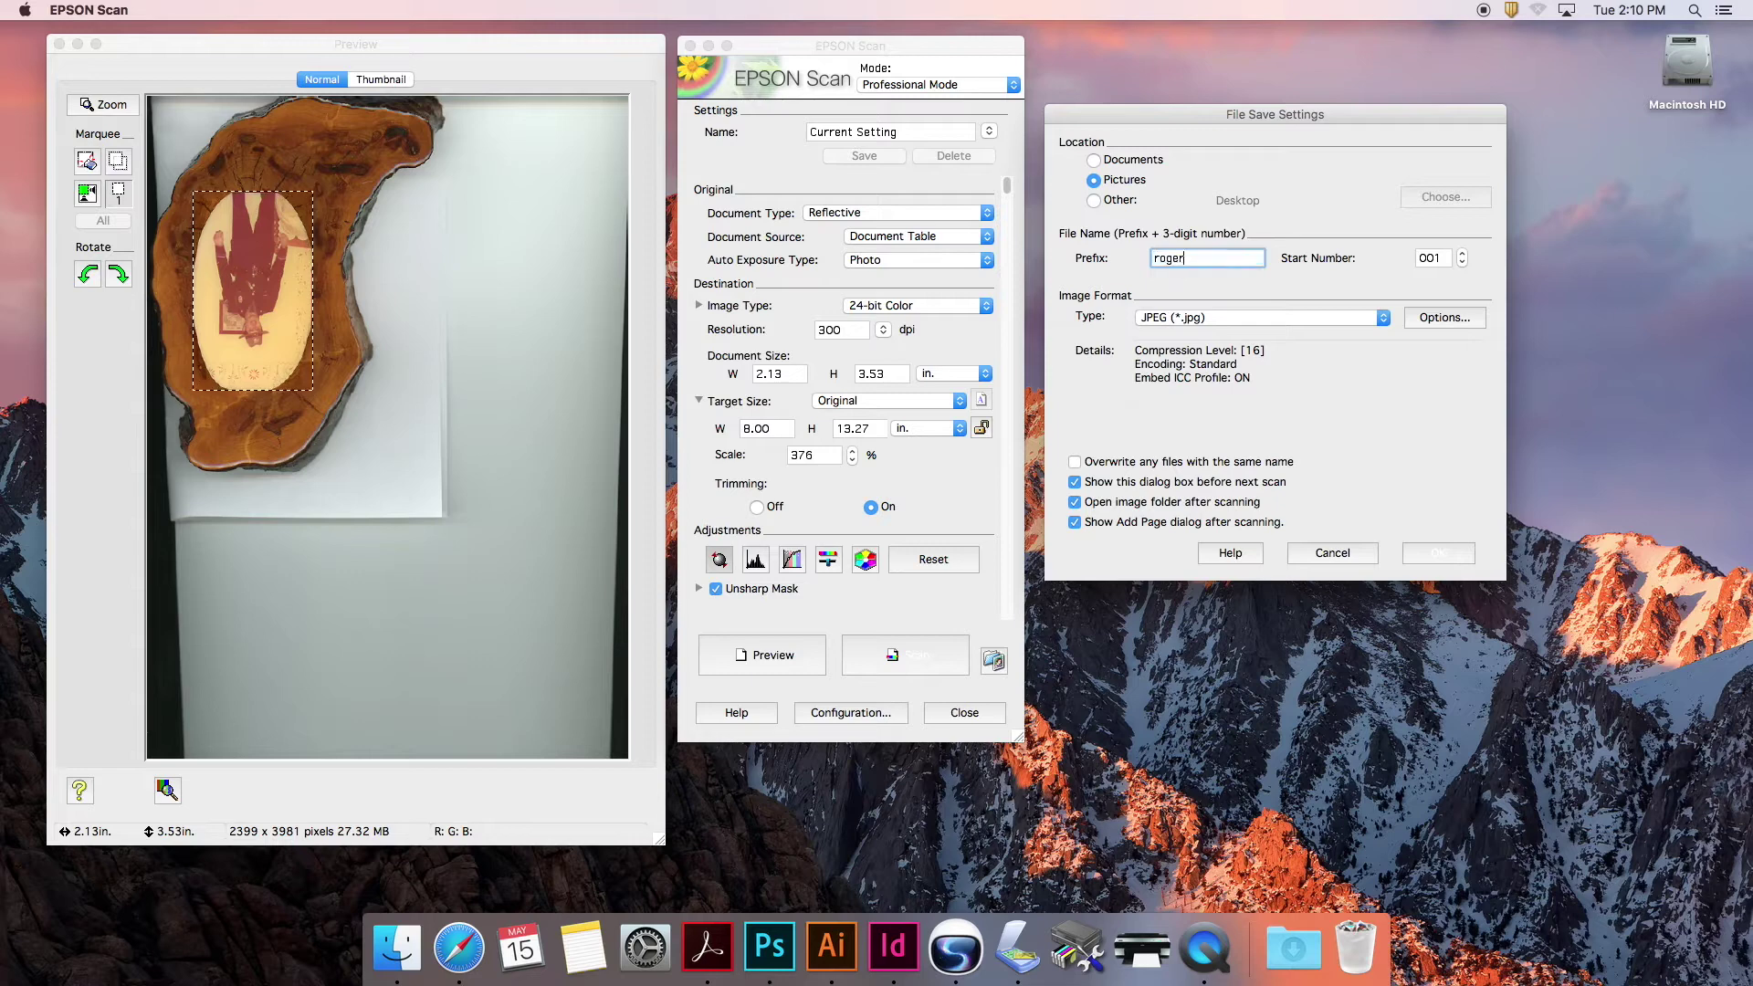
text( sr)
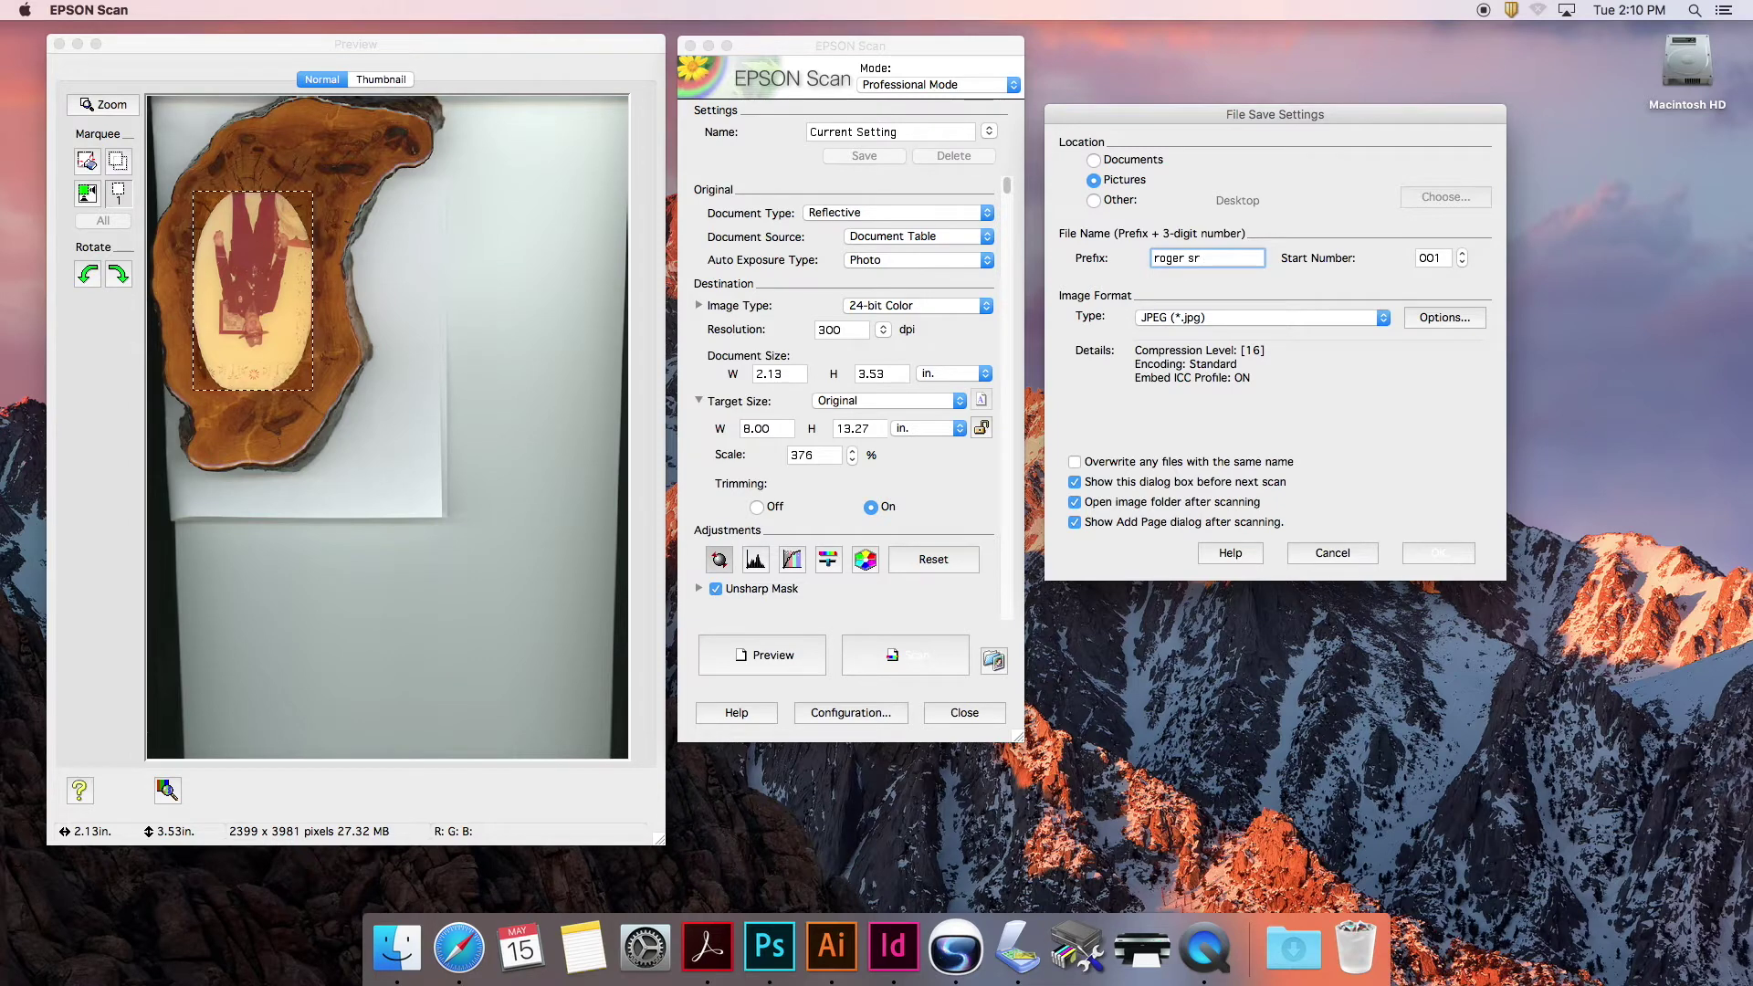
text(.)
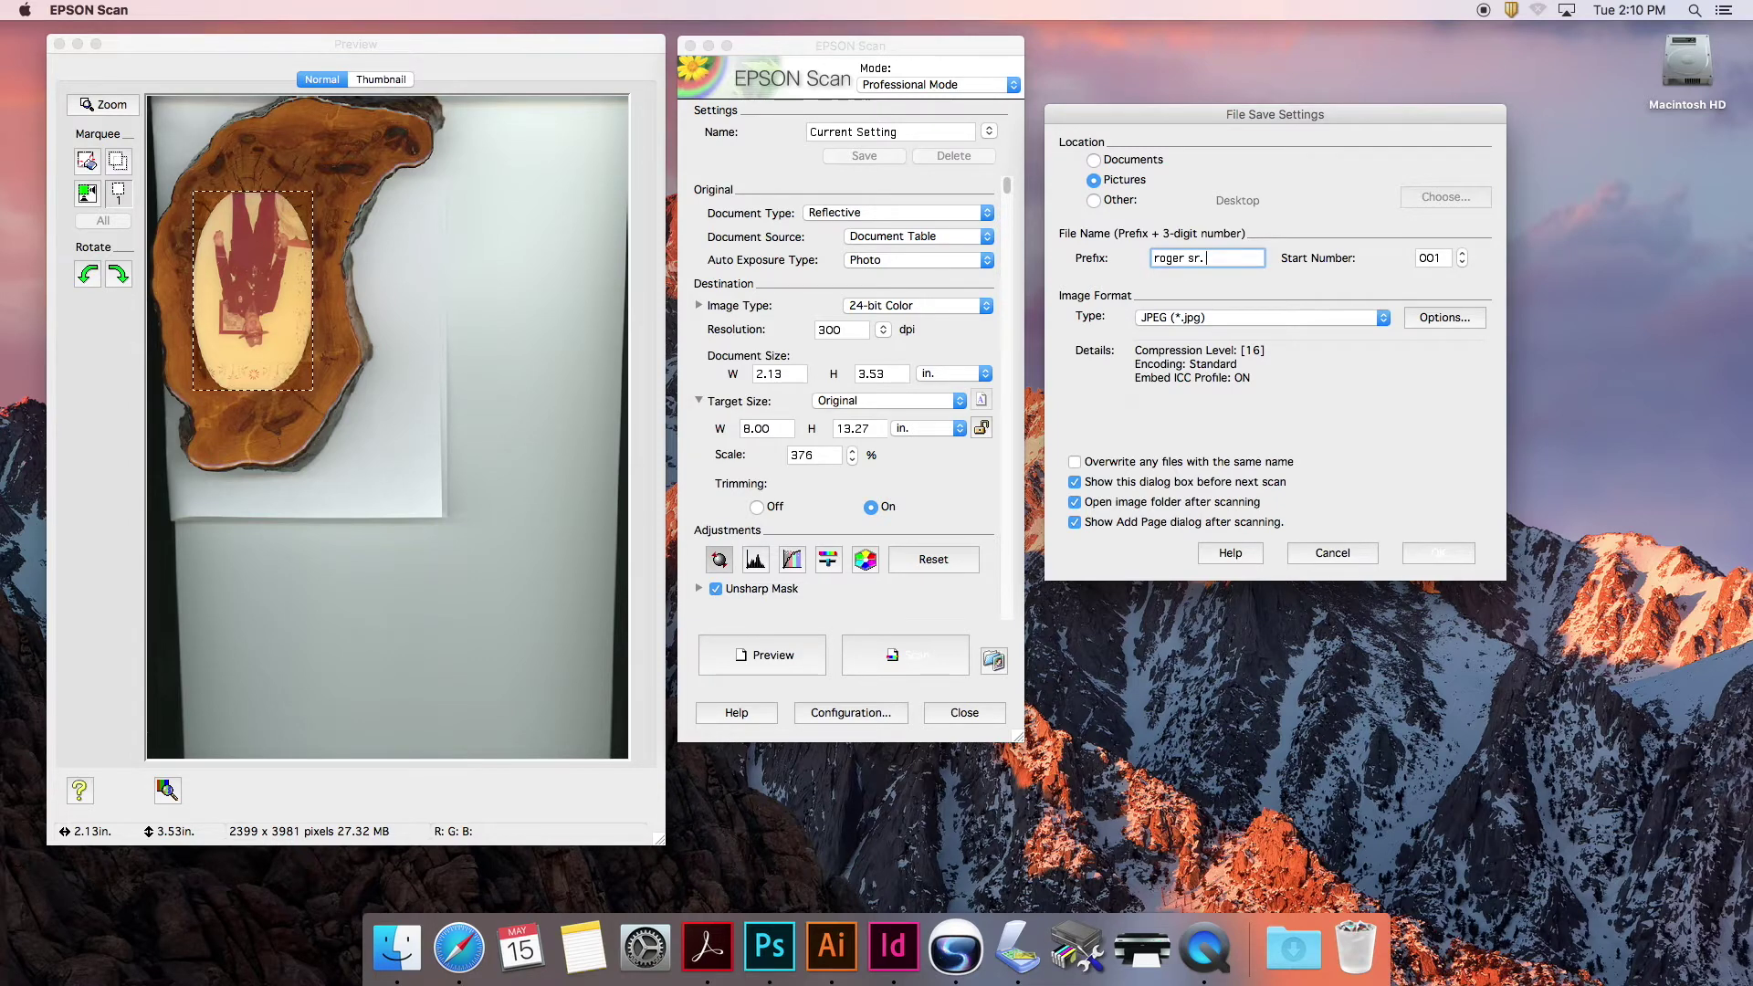
key(BackSpace)
key(BackSpace)
key(BackSpace)
key(BackSpace)
drag(1106, 124, 1098, 121)
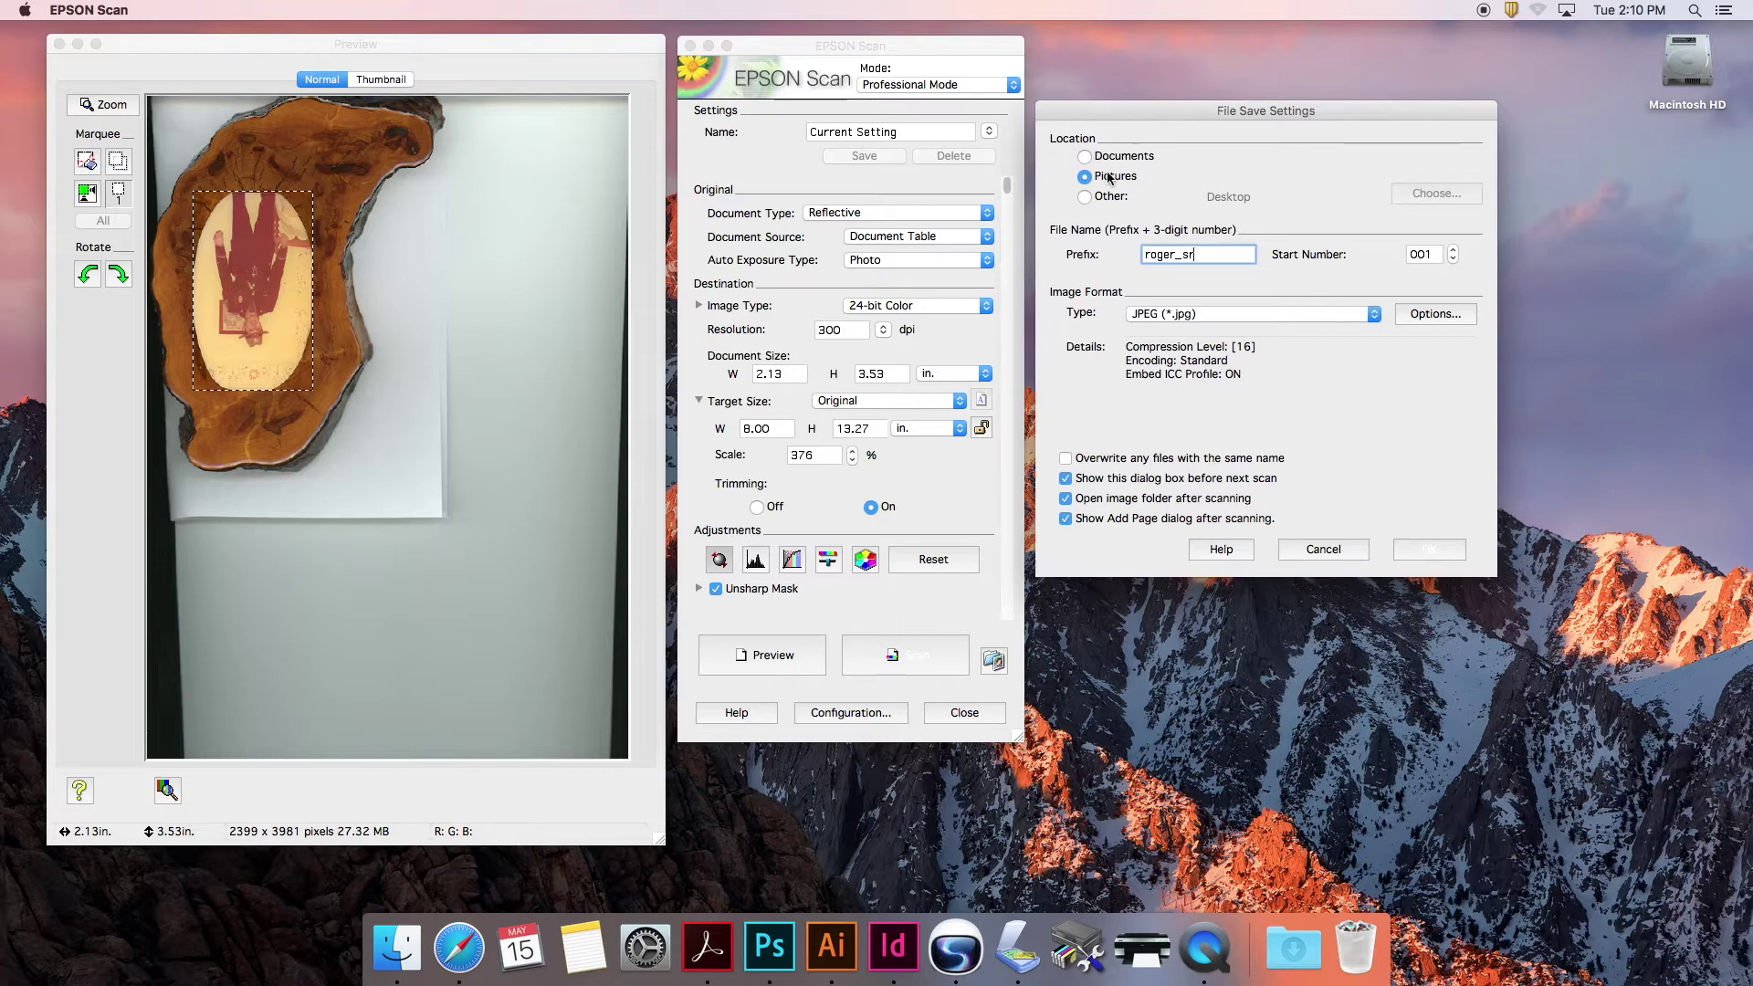
Step: Set the save location to a custom folder, the Desktop
click(1084, 197)
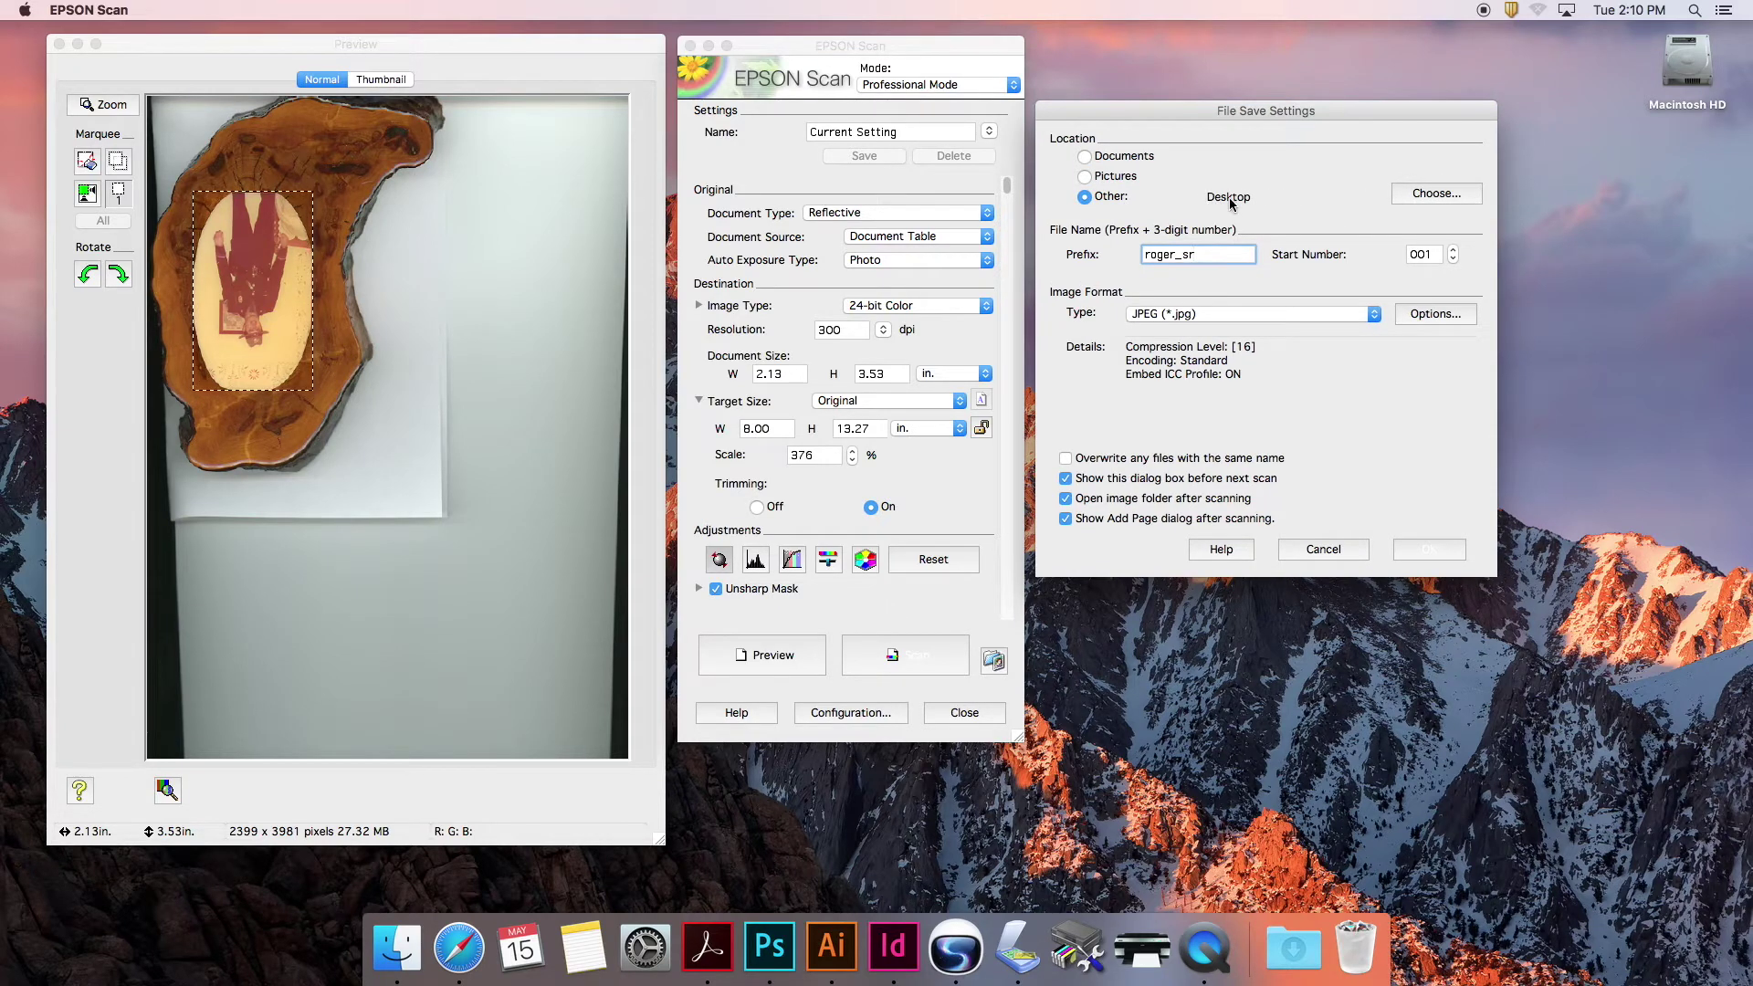
click(1441, 193)
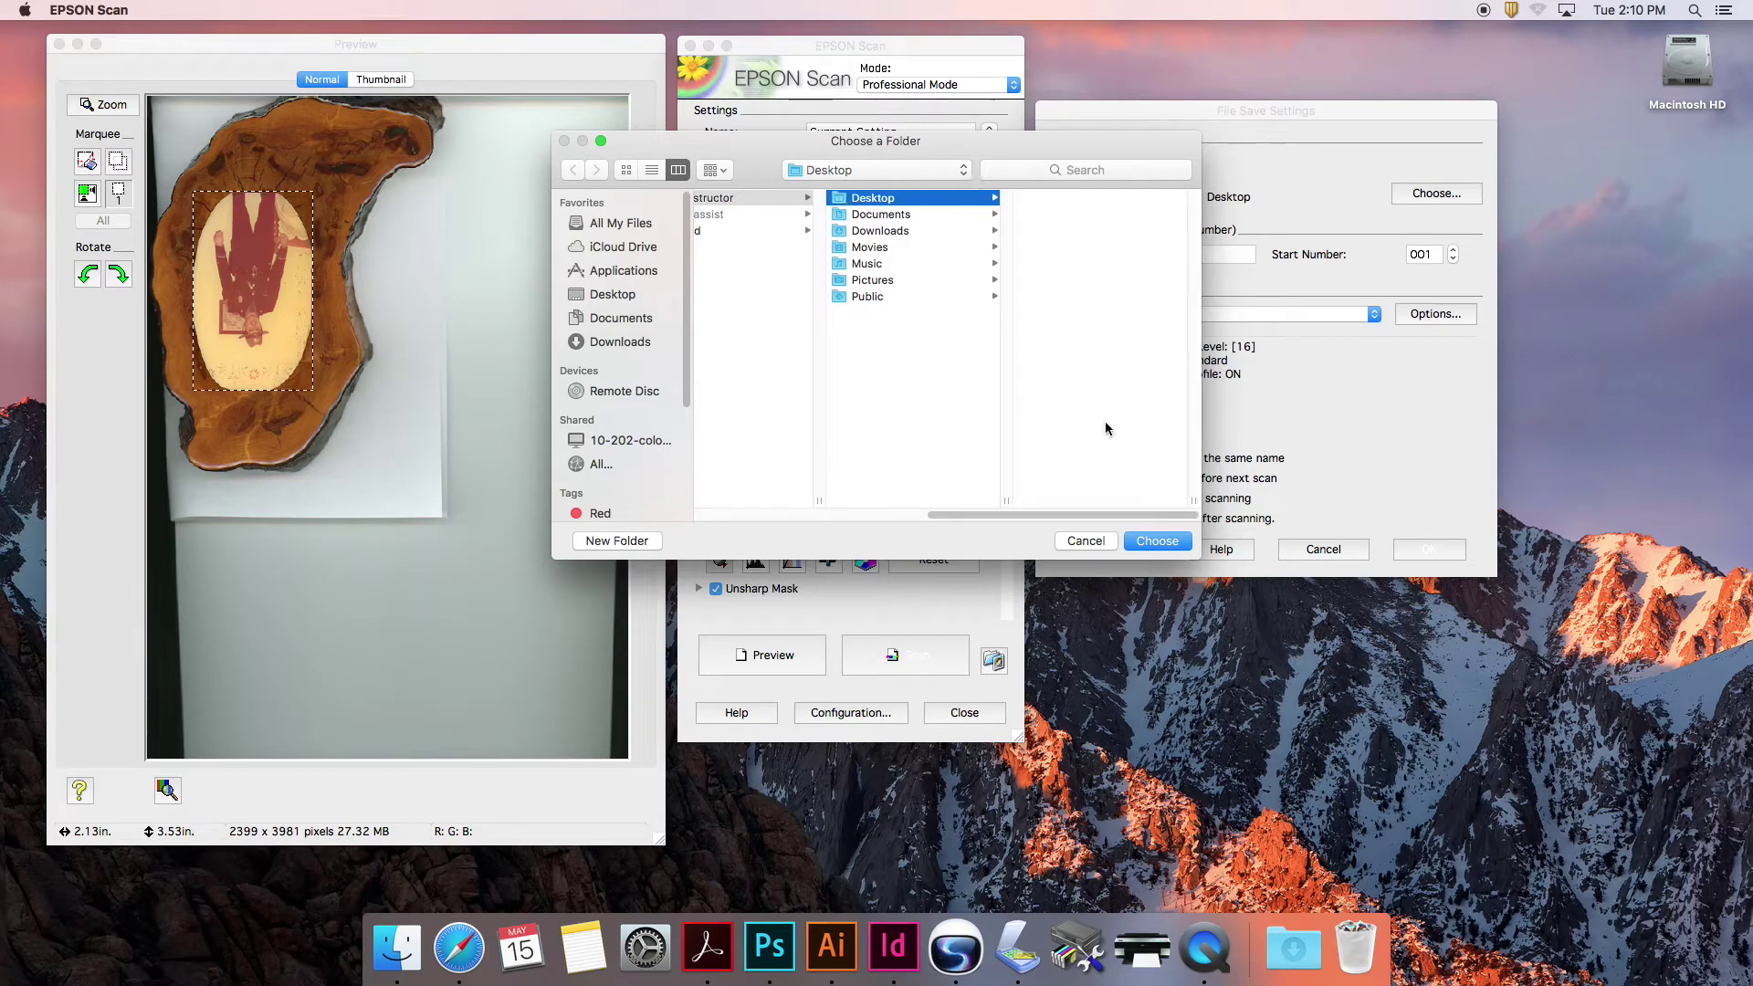
click(1152, 542)
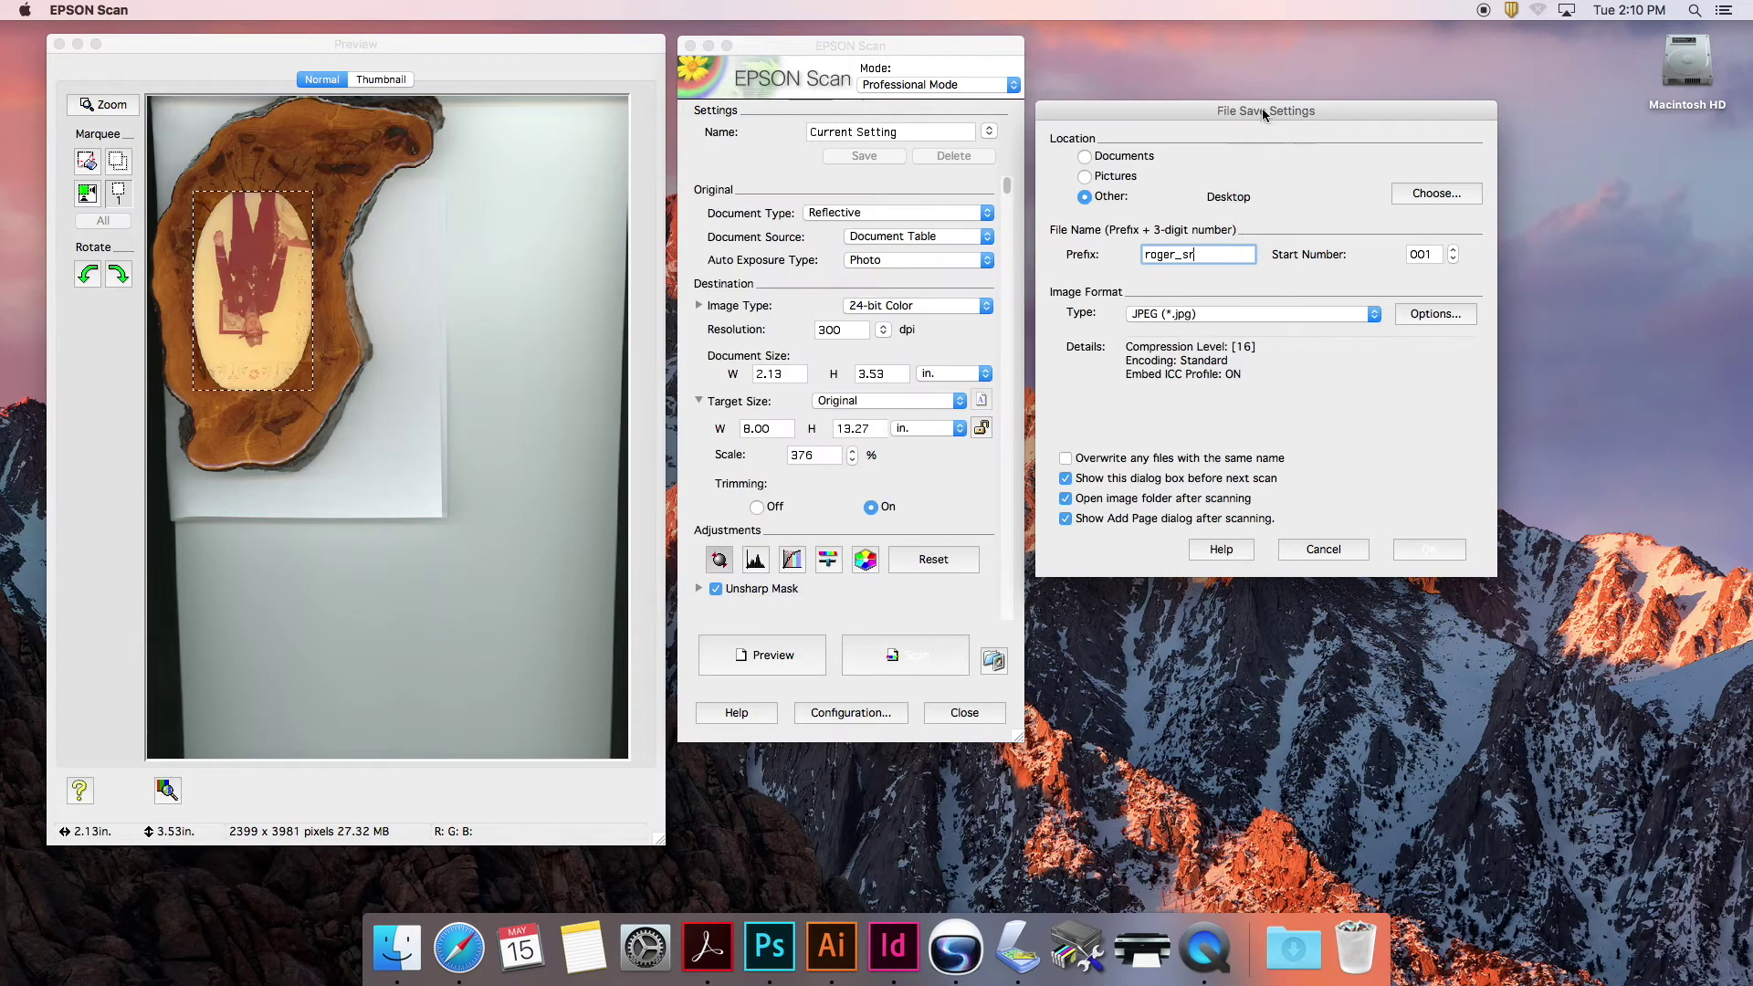
Step: Set the file type to TIFF (*.tif) and accept the save settings
drag(1336, 111, 1330, 99)
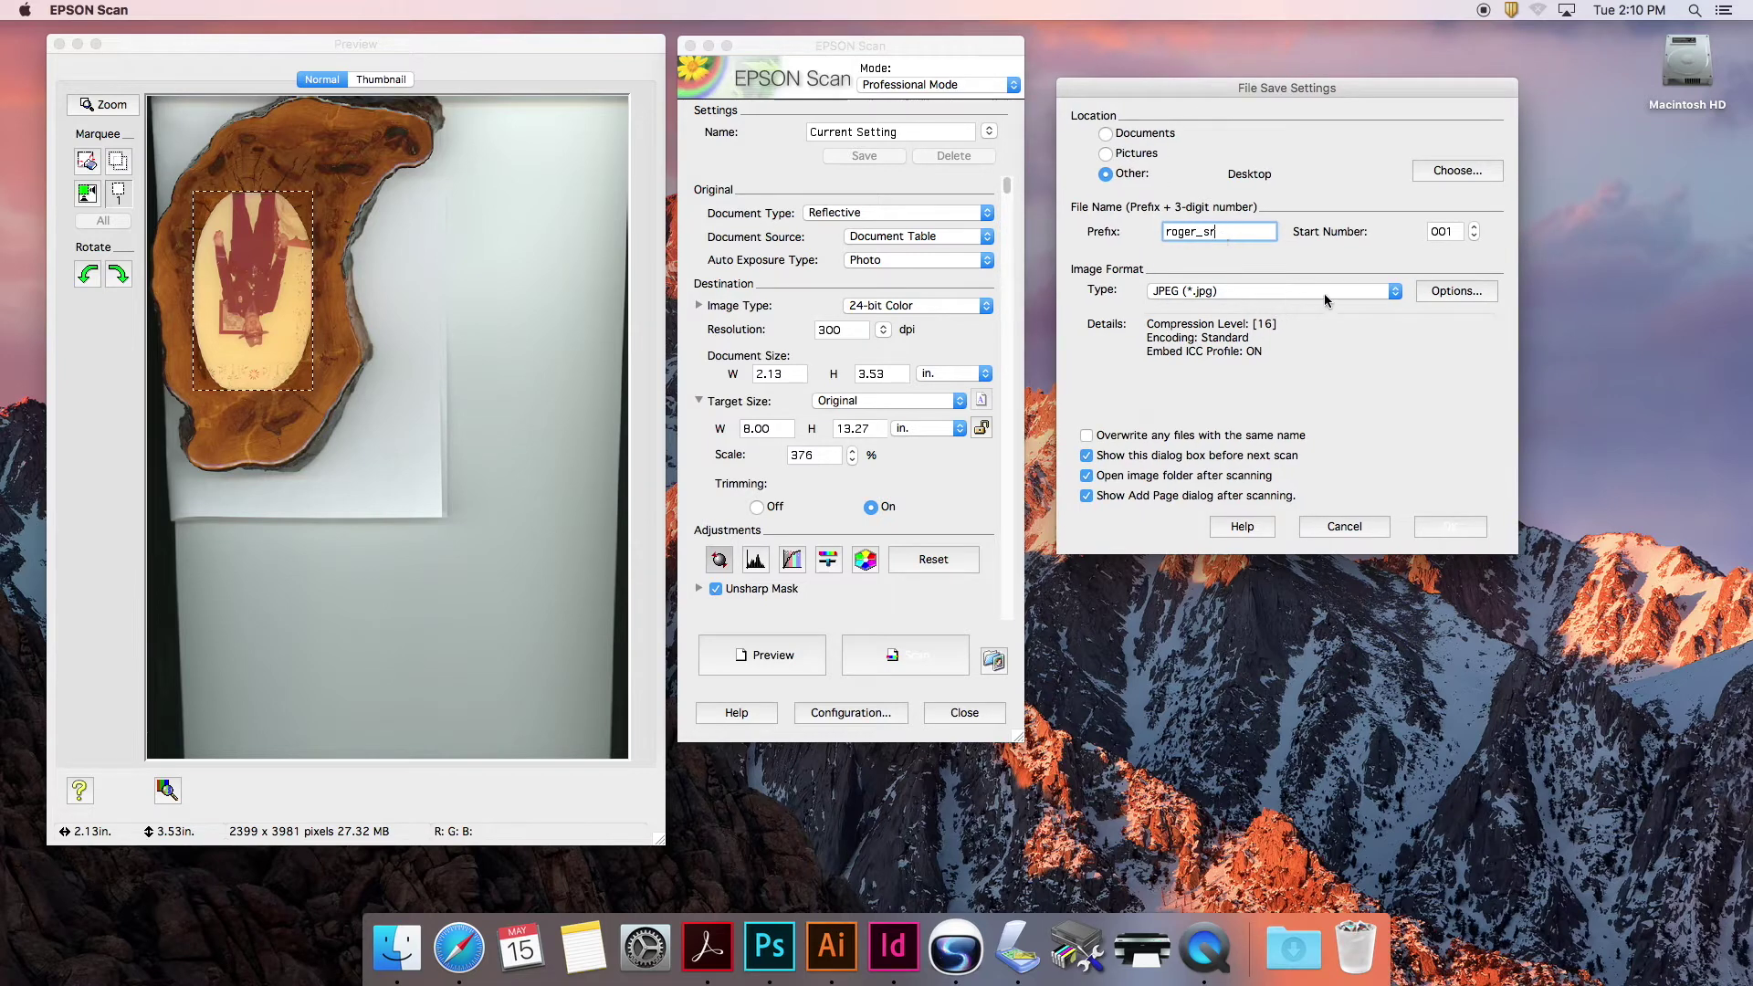
click(1357, 292)
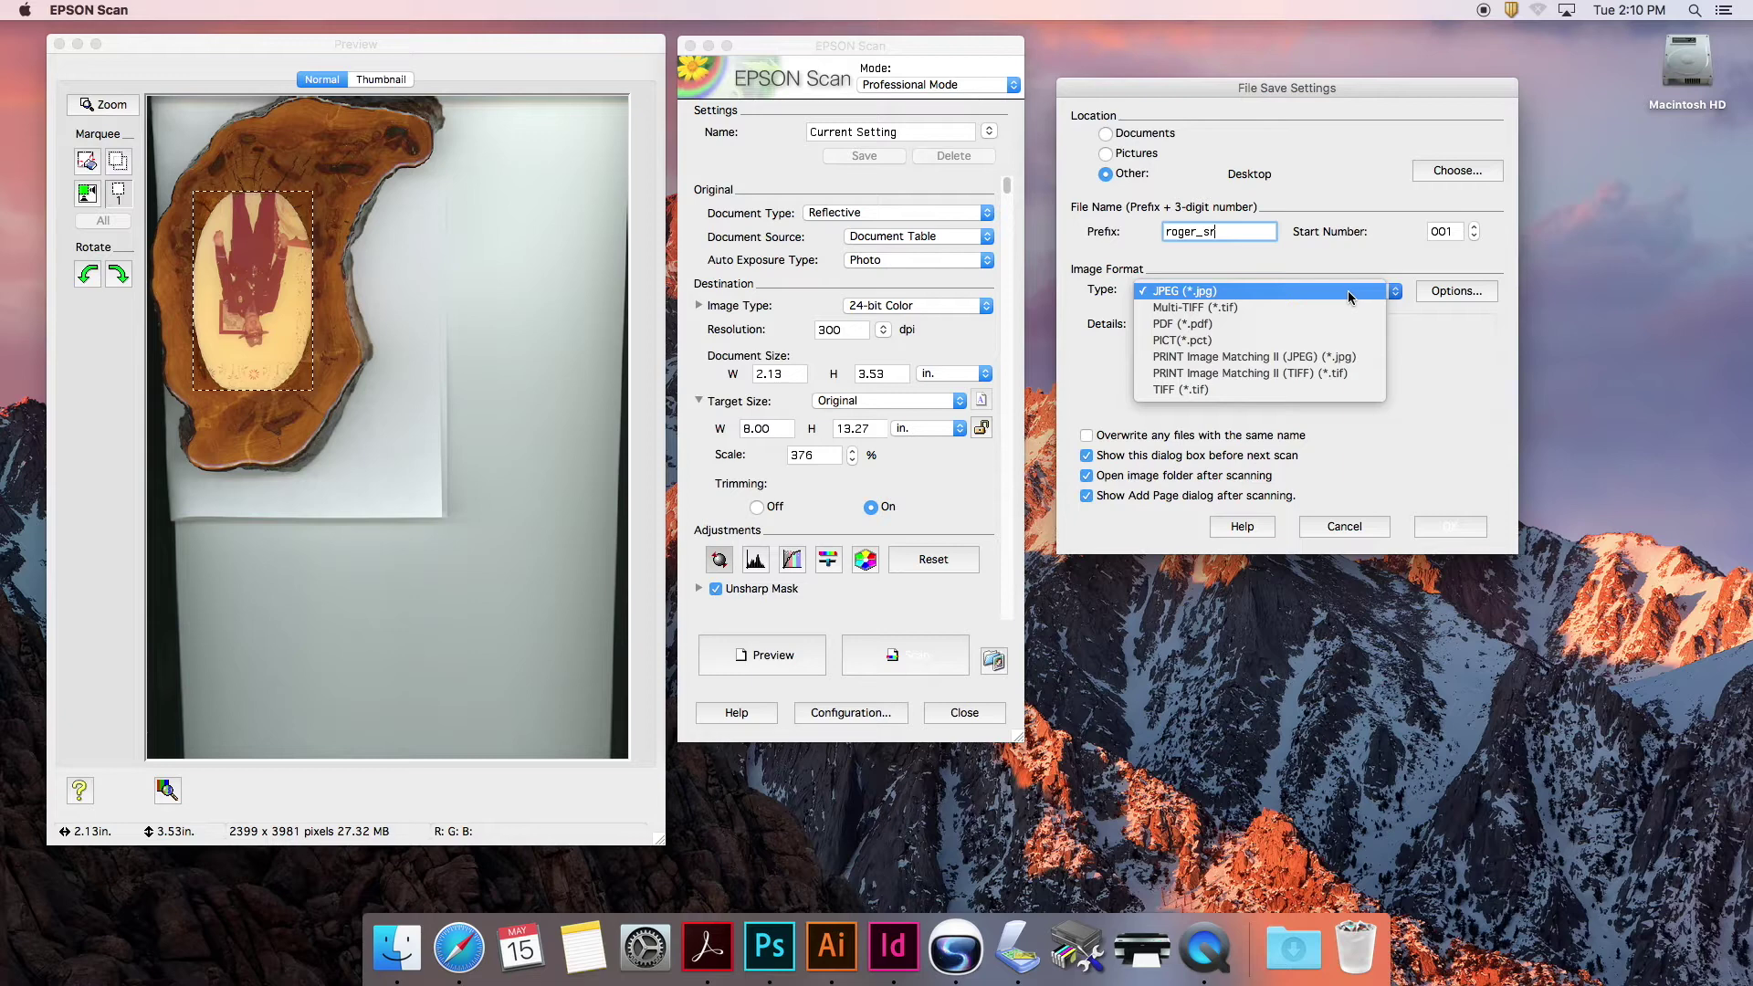
click(1190, 393)
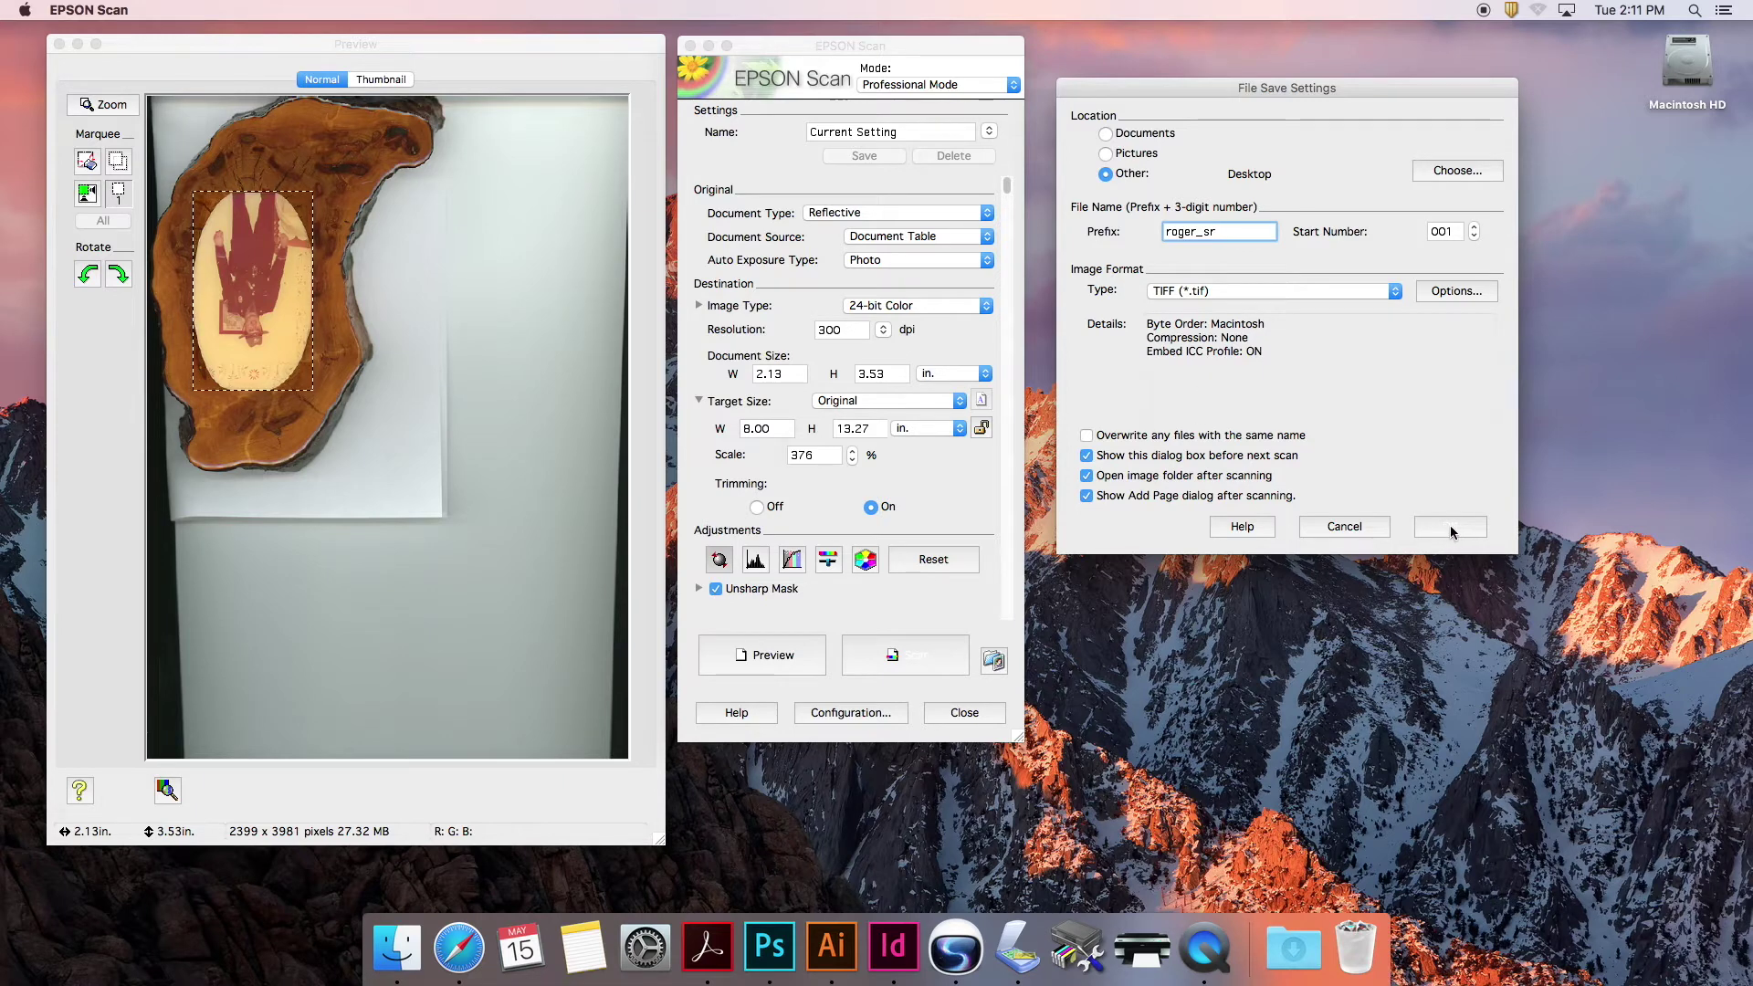
click(1449, 529)
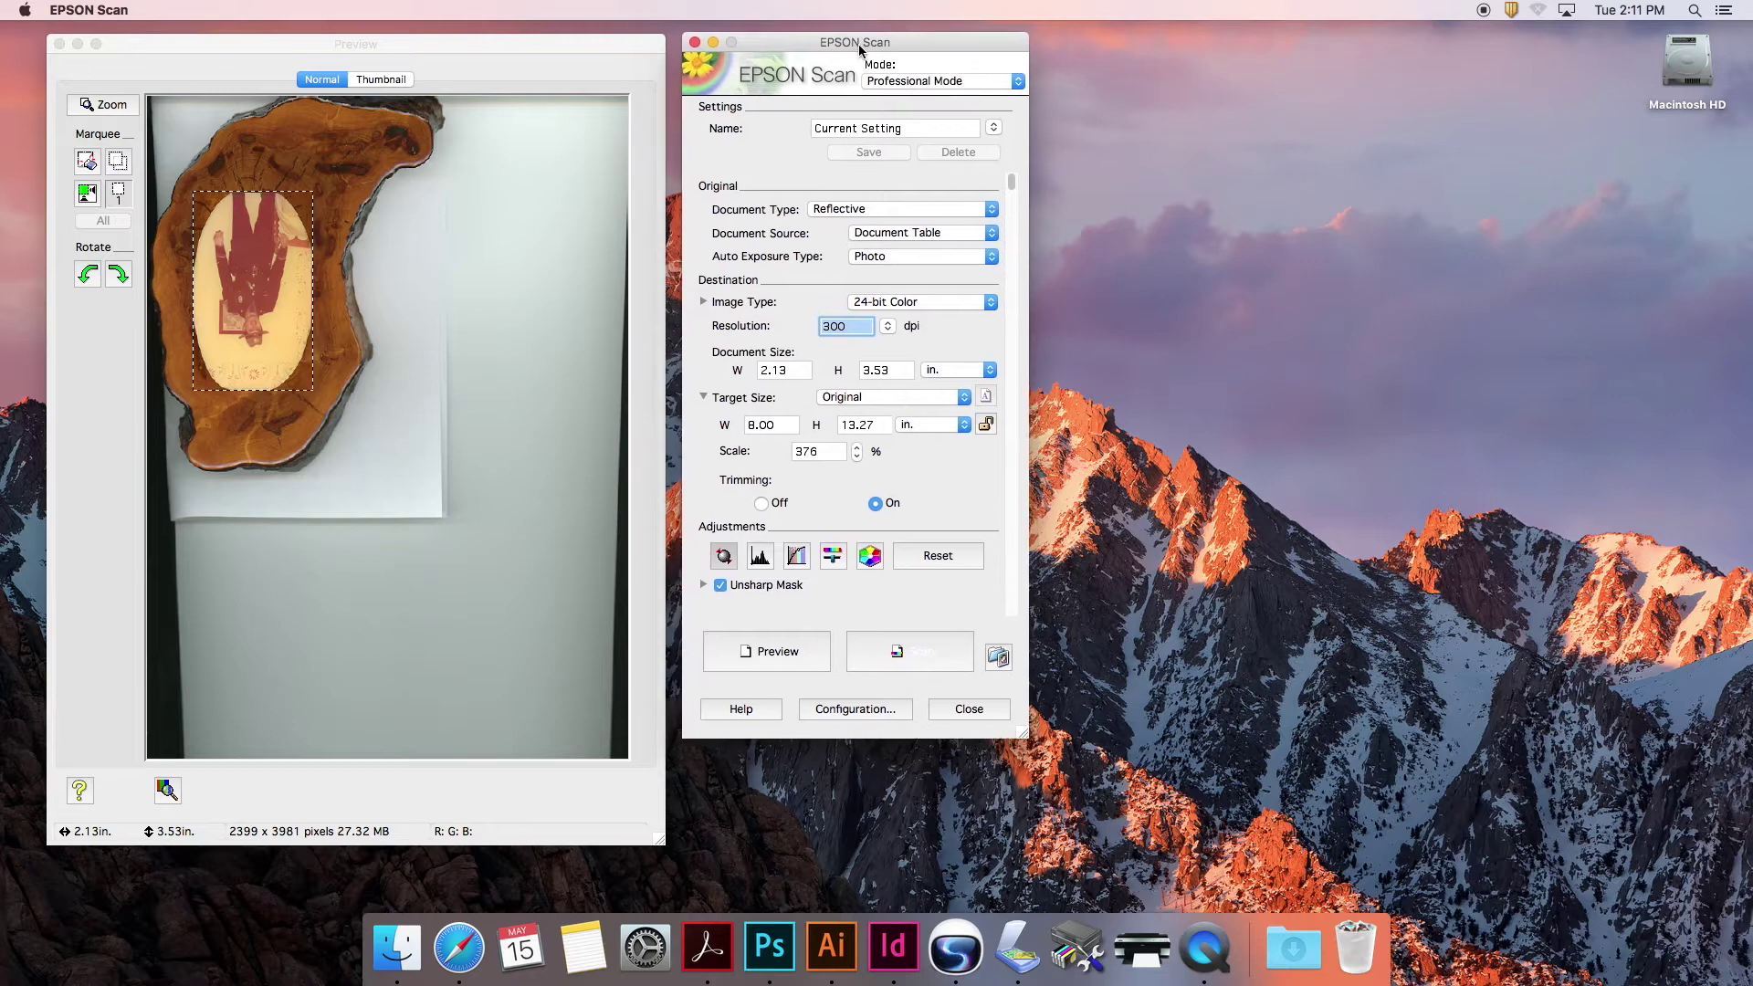
Step: Turn off Unsharp Mask sharpening for the photo
drag(857, 49, 857, 53)
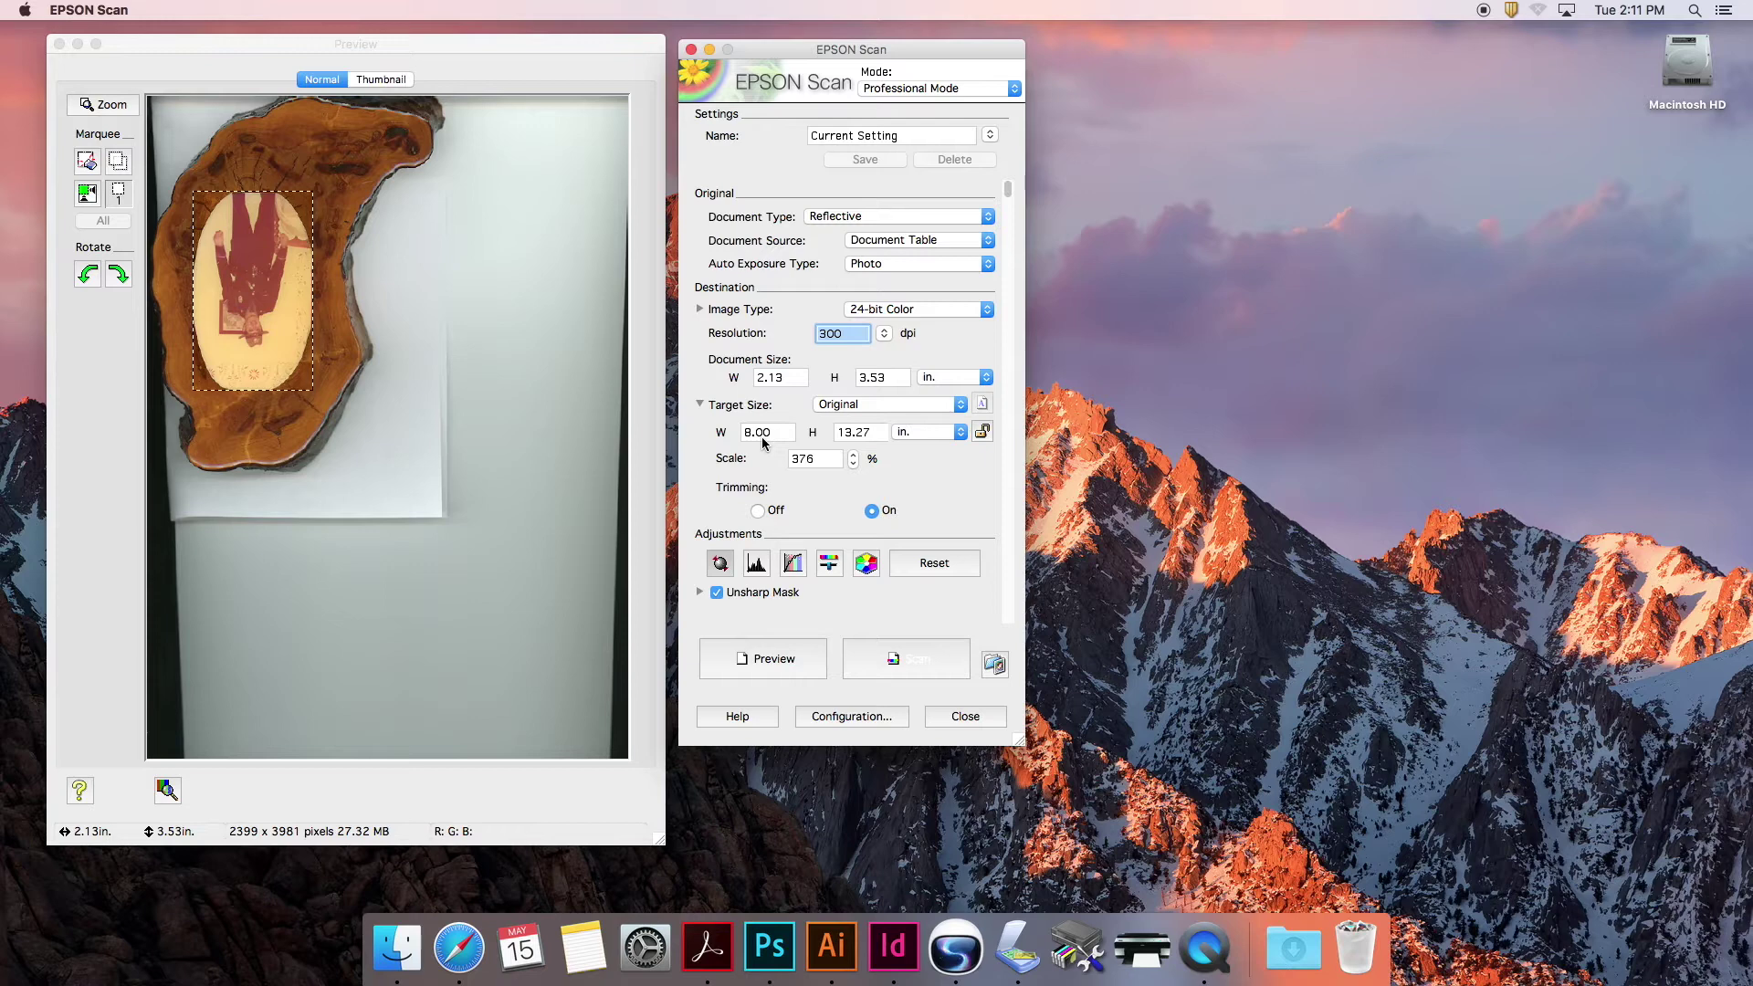
click(699, 591)
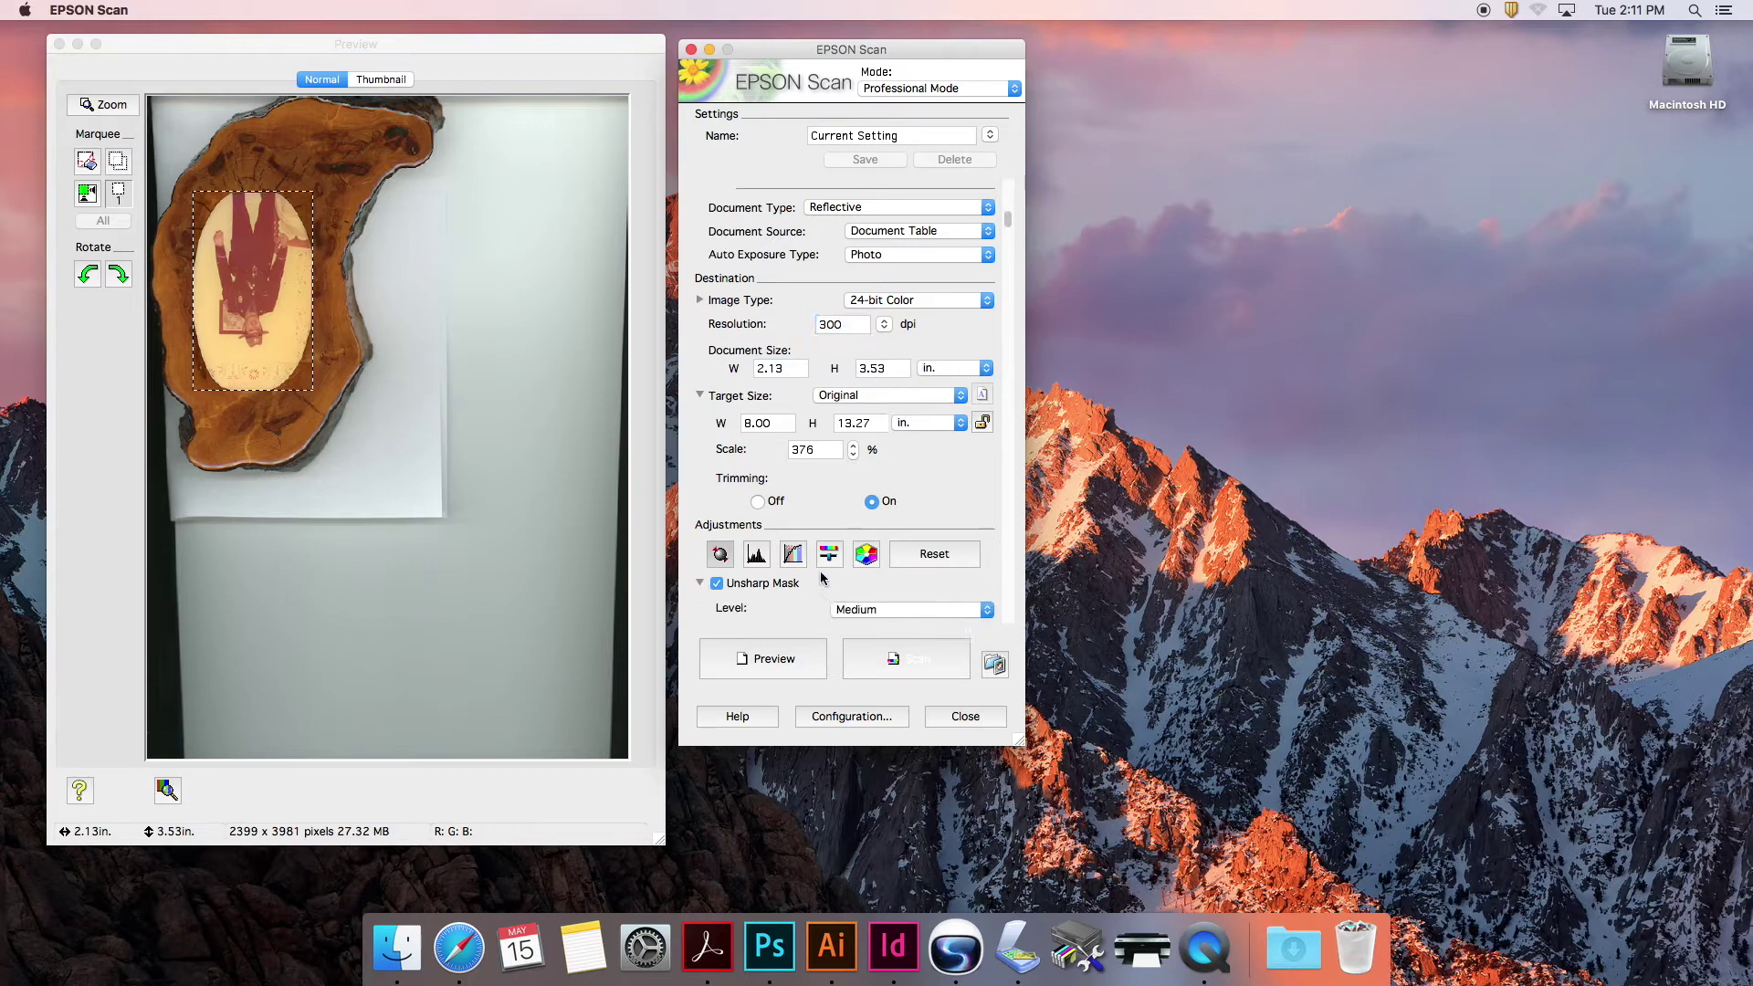
click(716, 584)
Step: Check the DIGITAL ICE Technology options, then start the scan
scroll(1008, 256, down, 2)
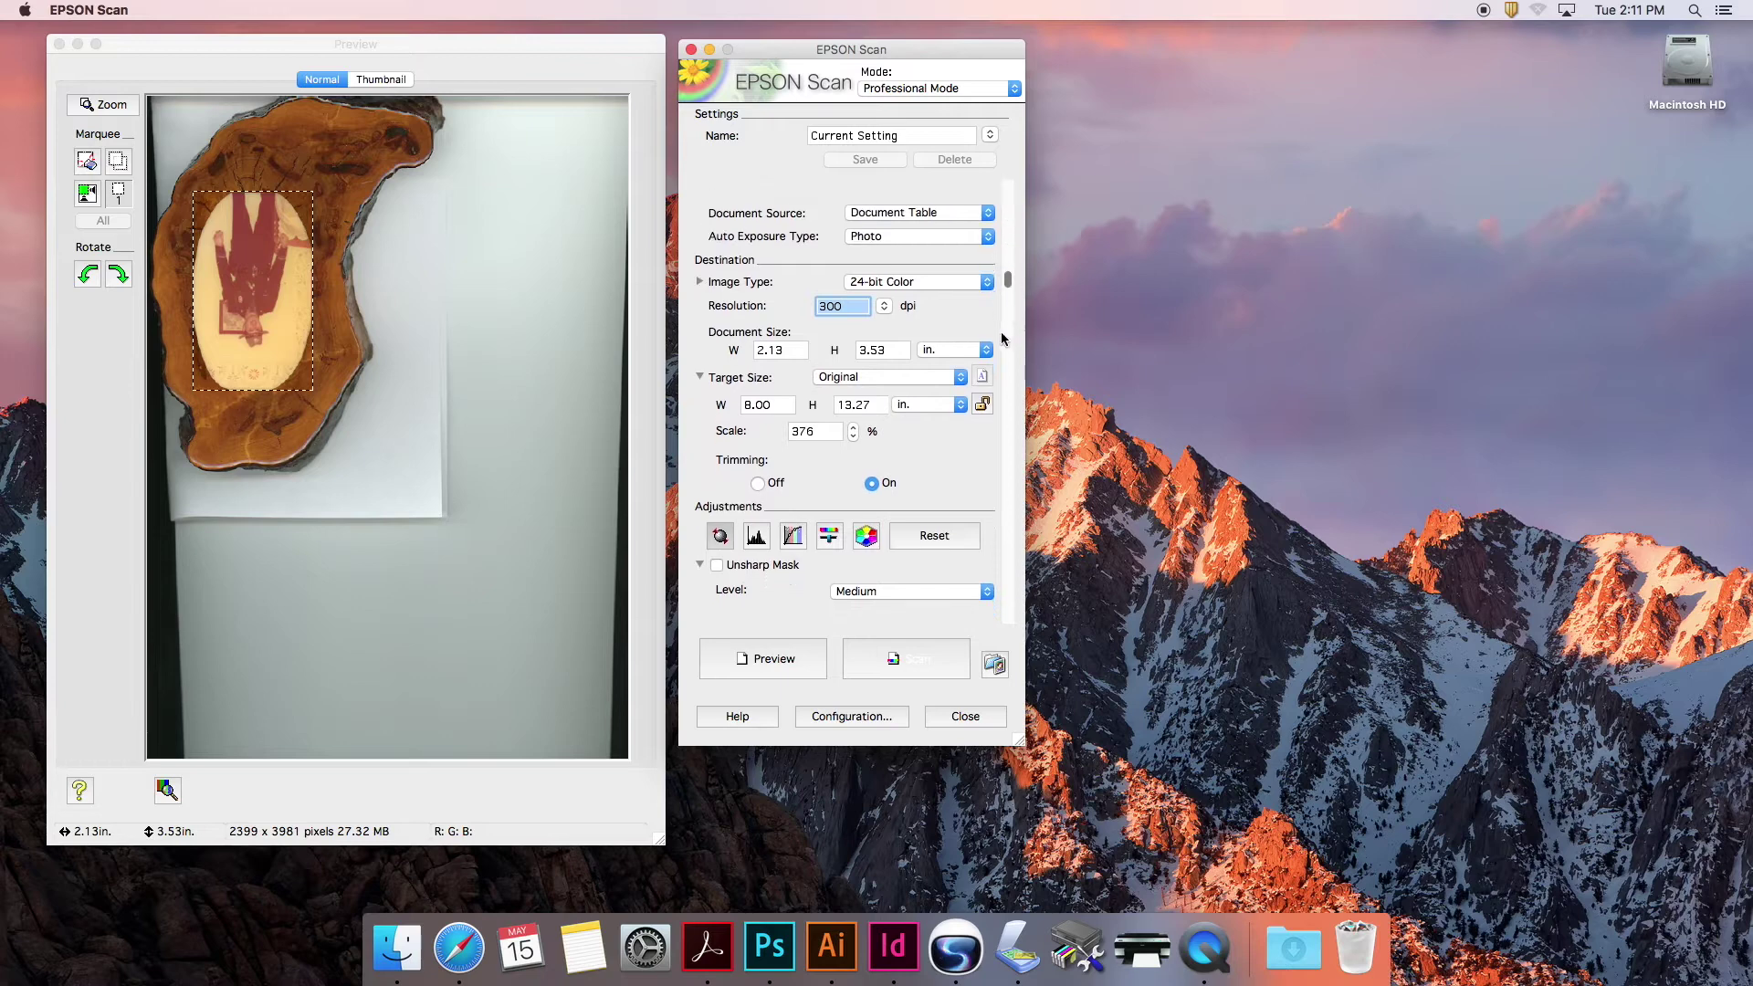
scroll(1001, 338, down, 5)
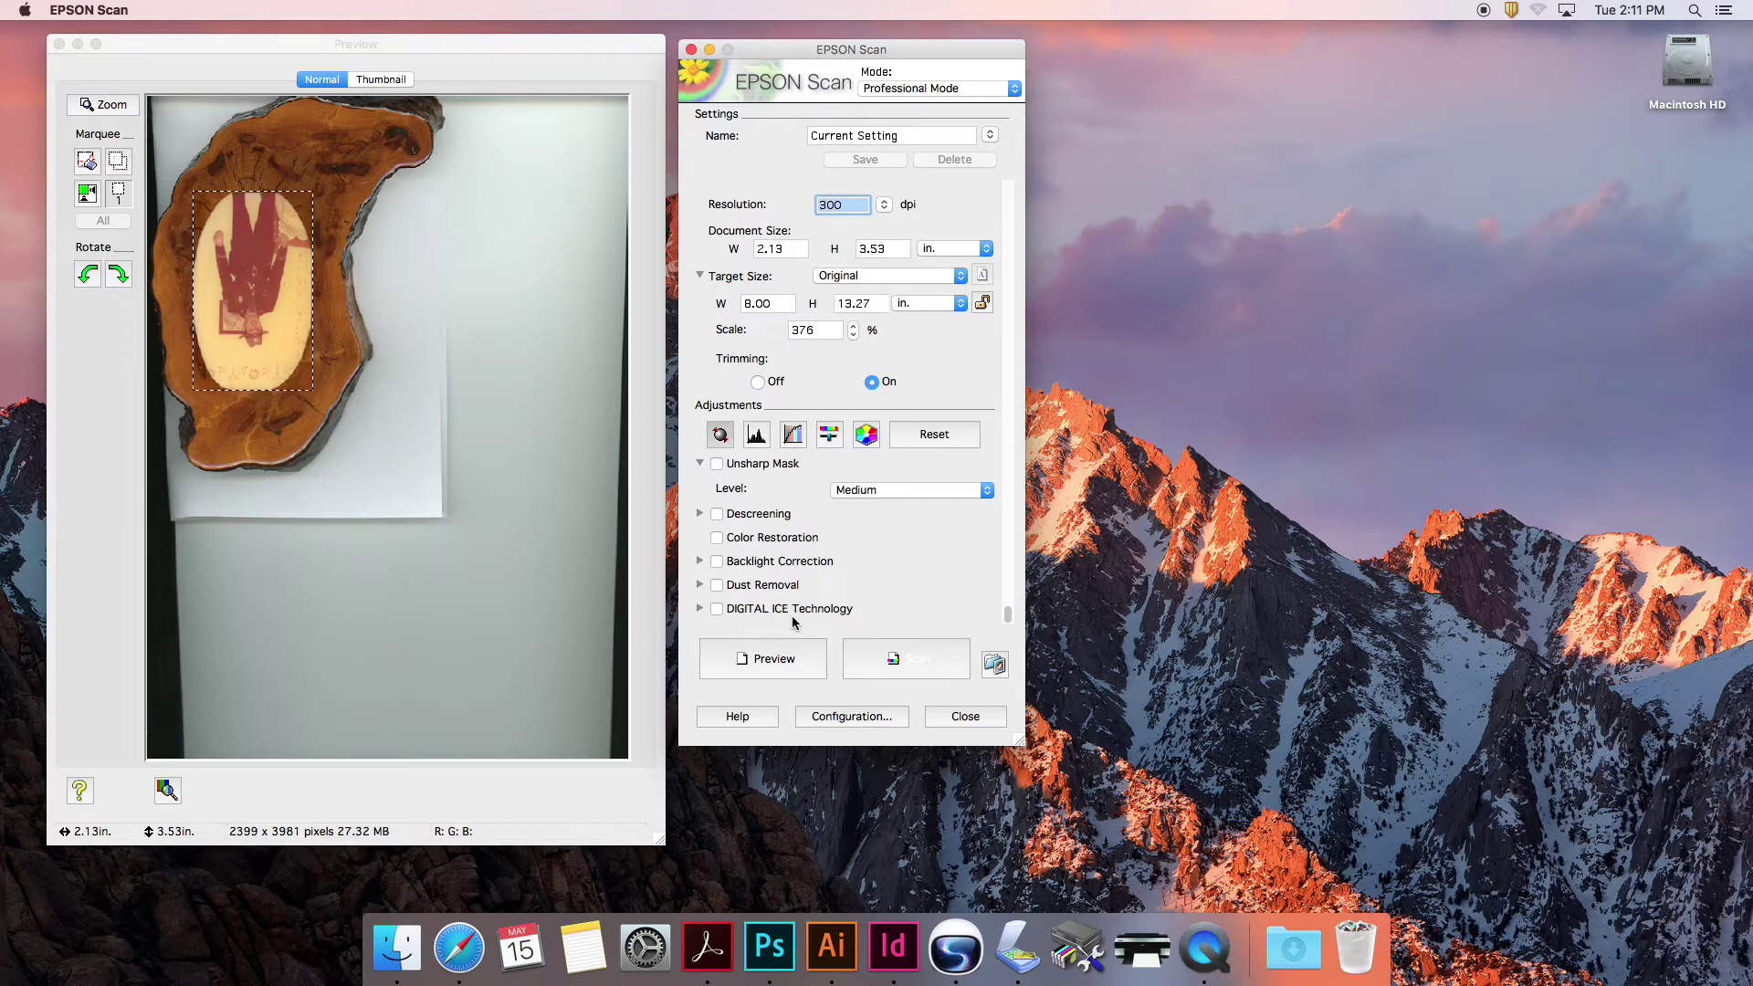
click(699, 608)
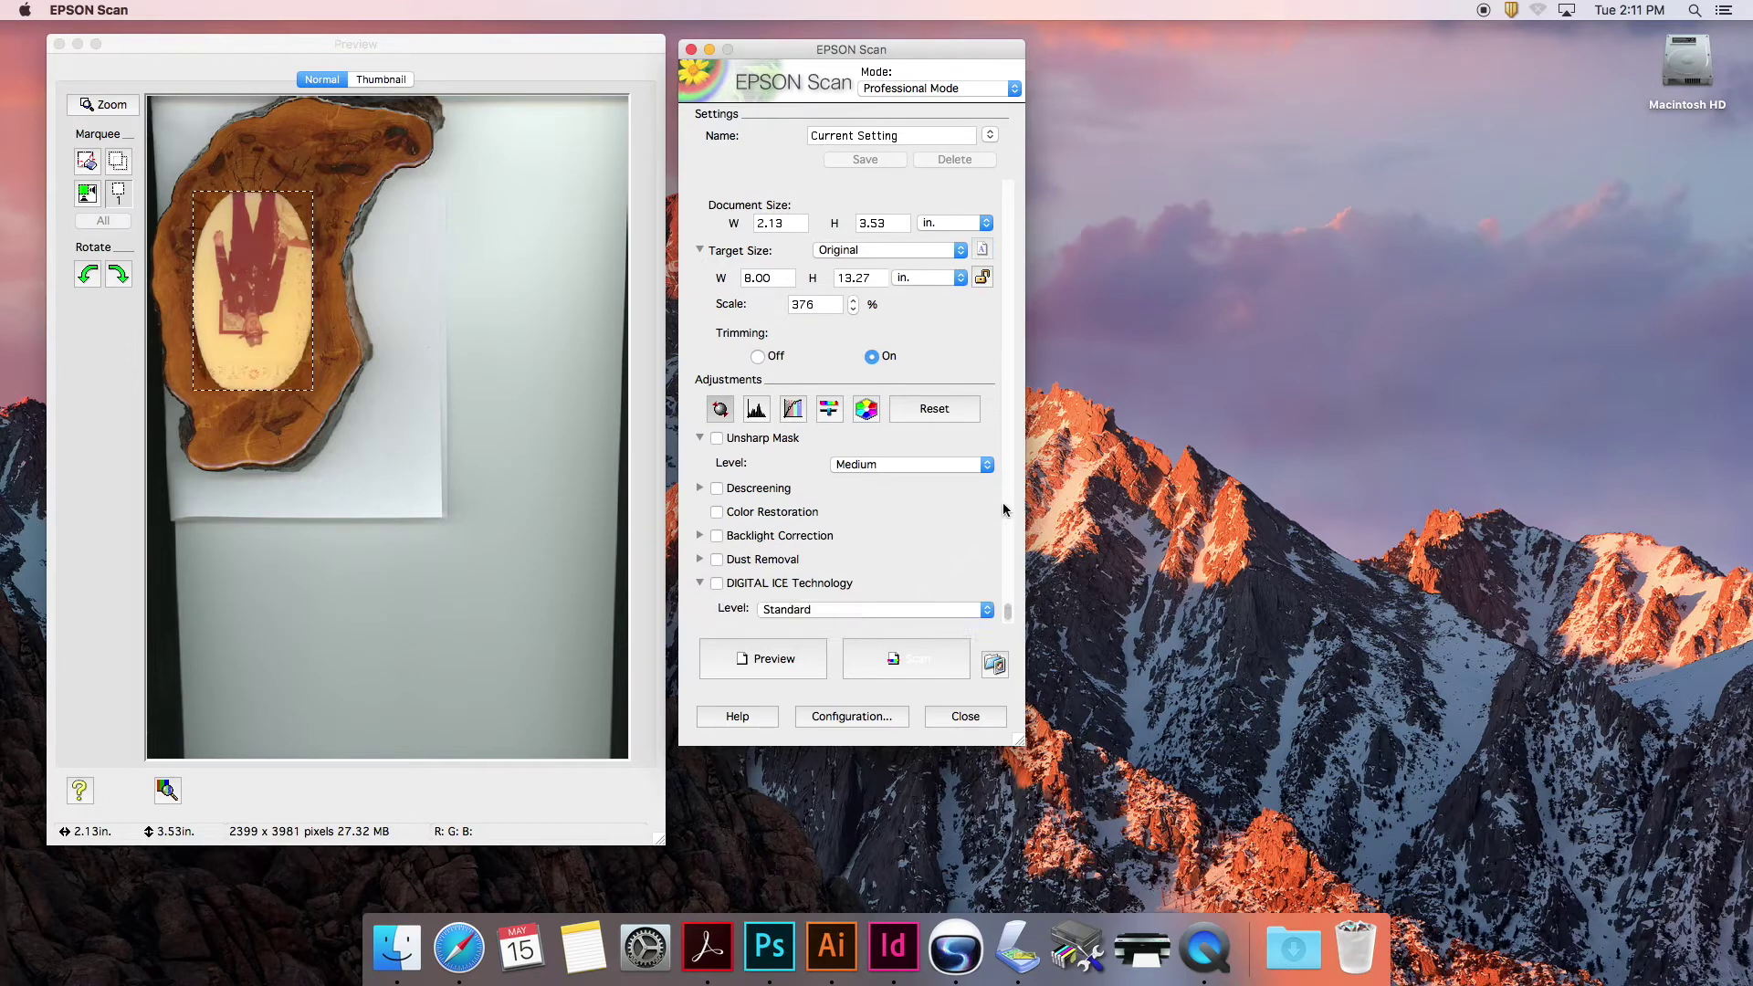
click(700, 583)
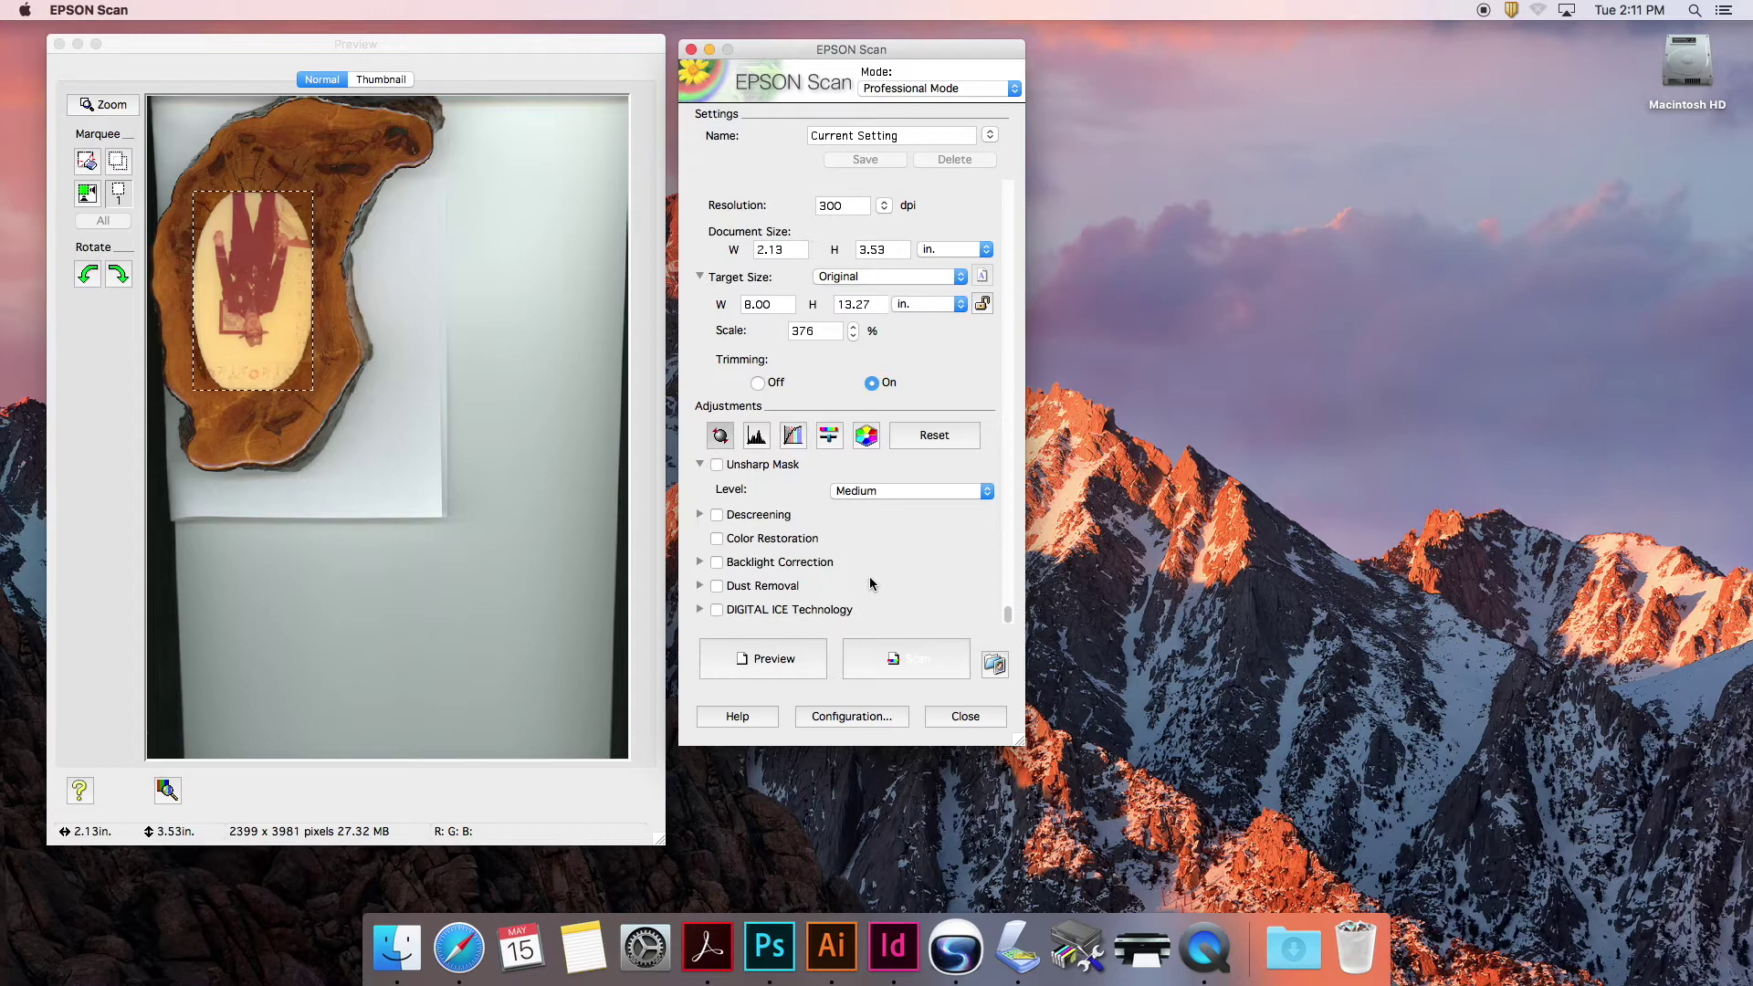
click(911, 659)
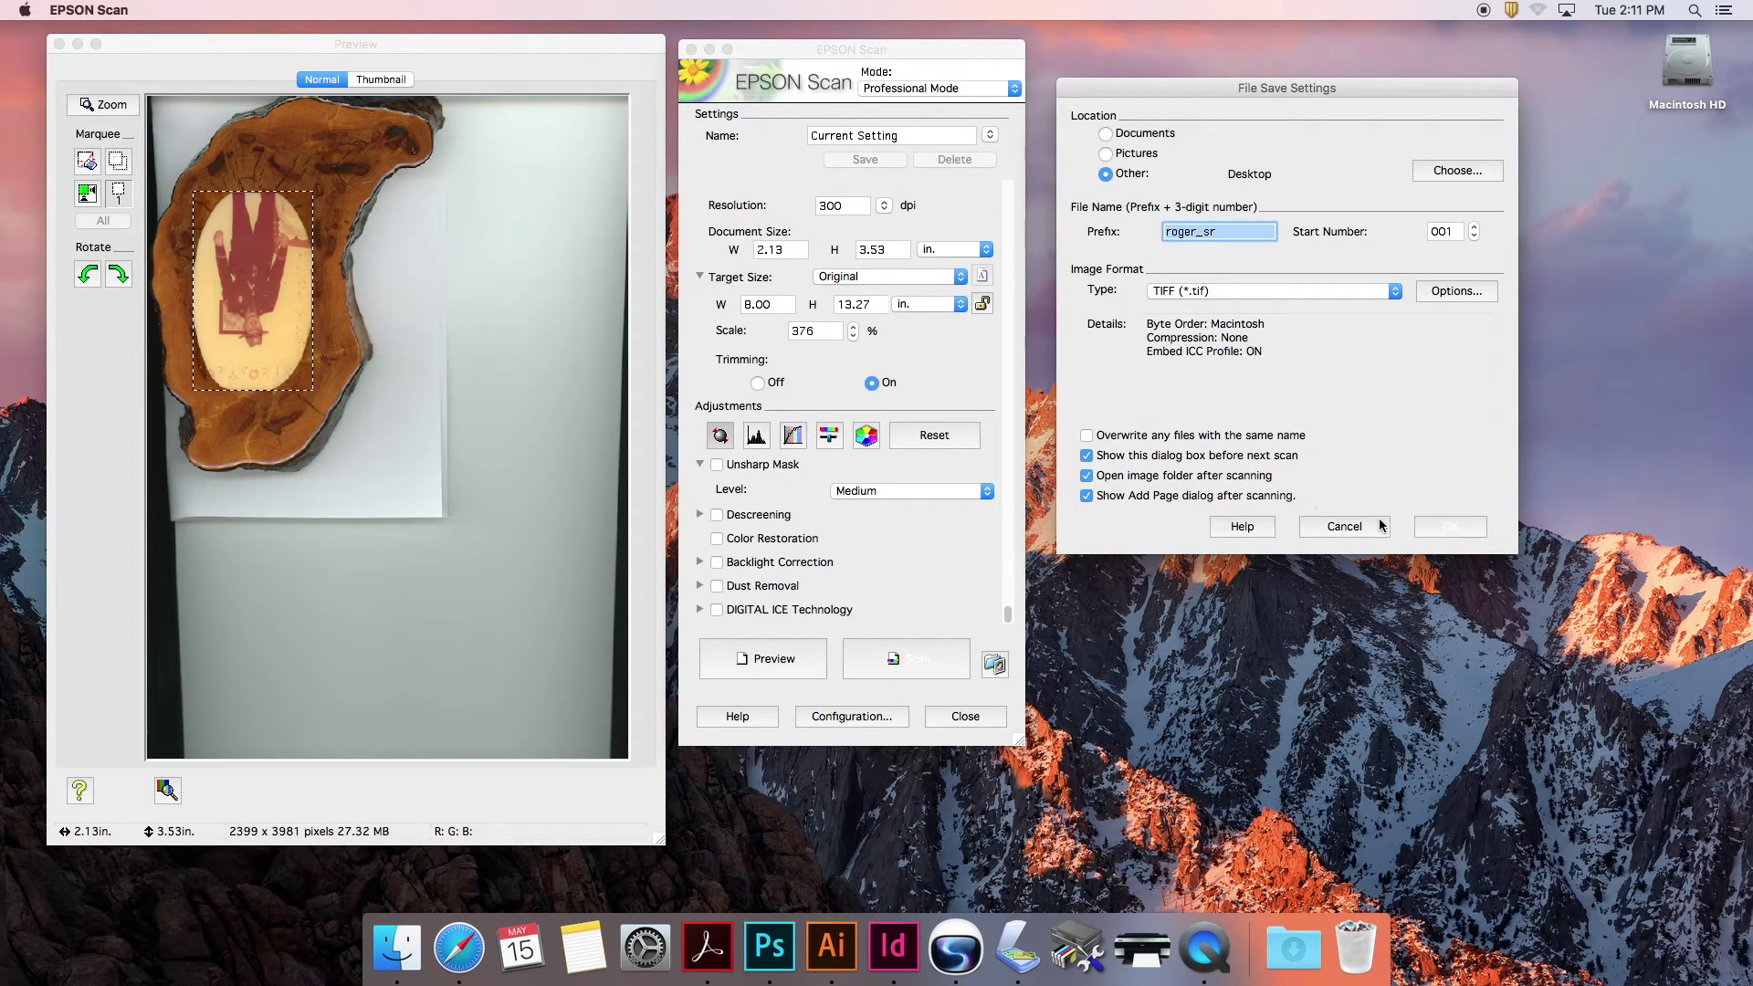
Step: Confirm the TIFF-to-Desktop save settings so the scan runs
click(1450, 527)
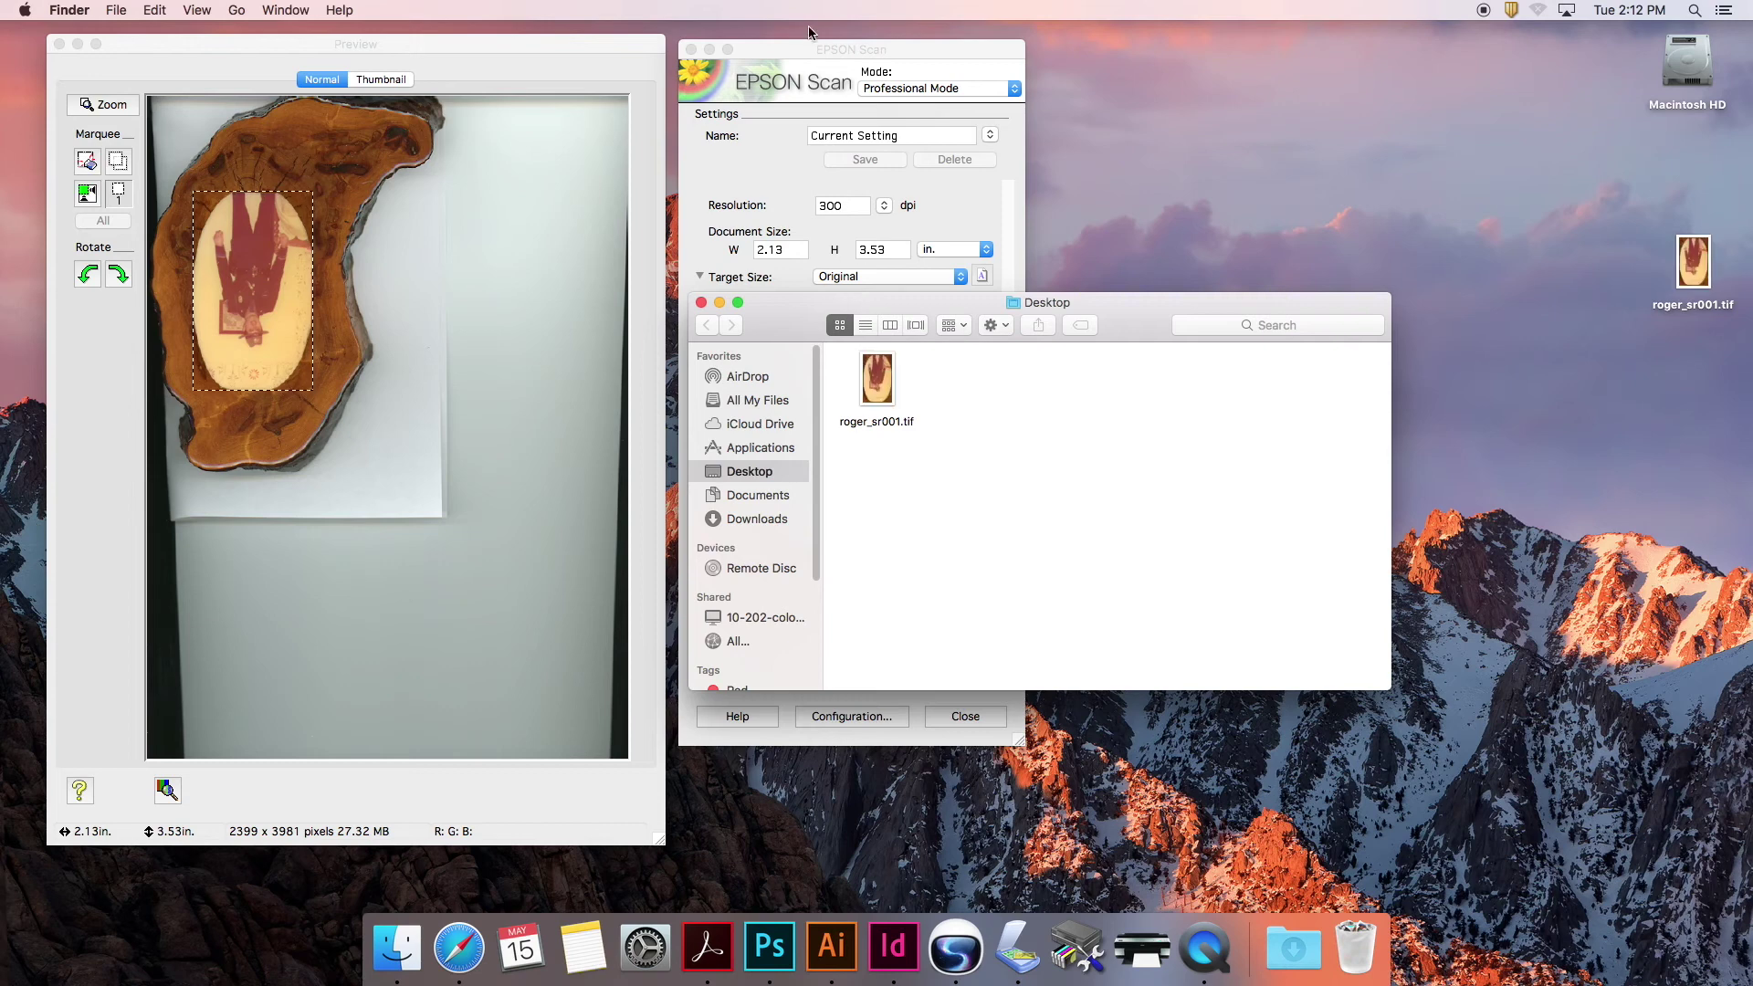
Step: Open the scanned 001 TIFF from the Desktop window in Photoshop via its Dock icon
drag(814, 50, 807, 48)
click(1155, 309)
drag(1154, 316, 1289, 293)
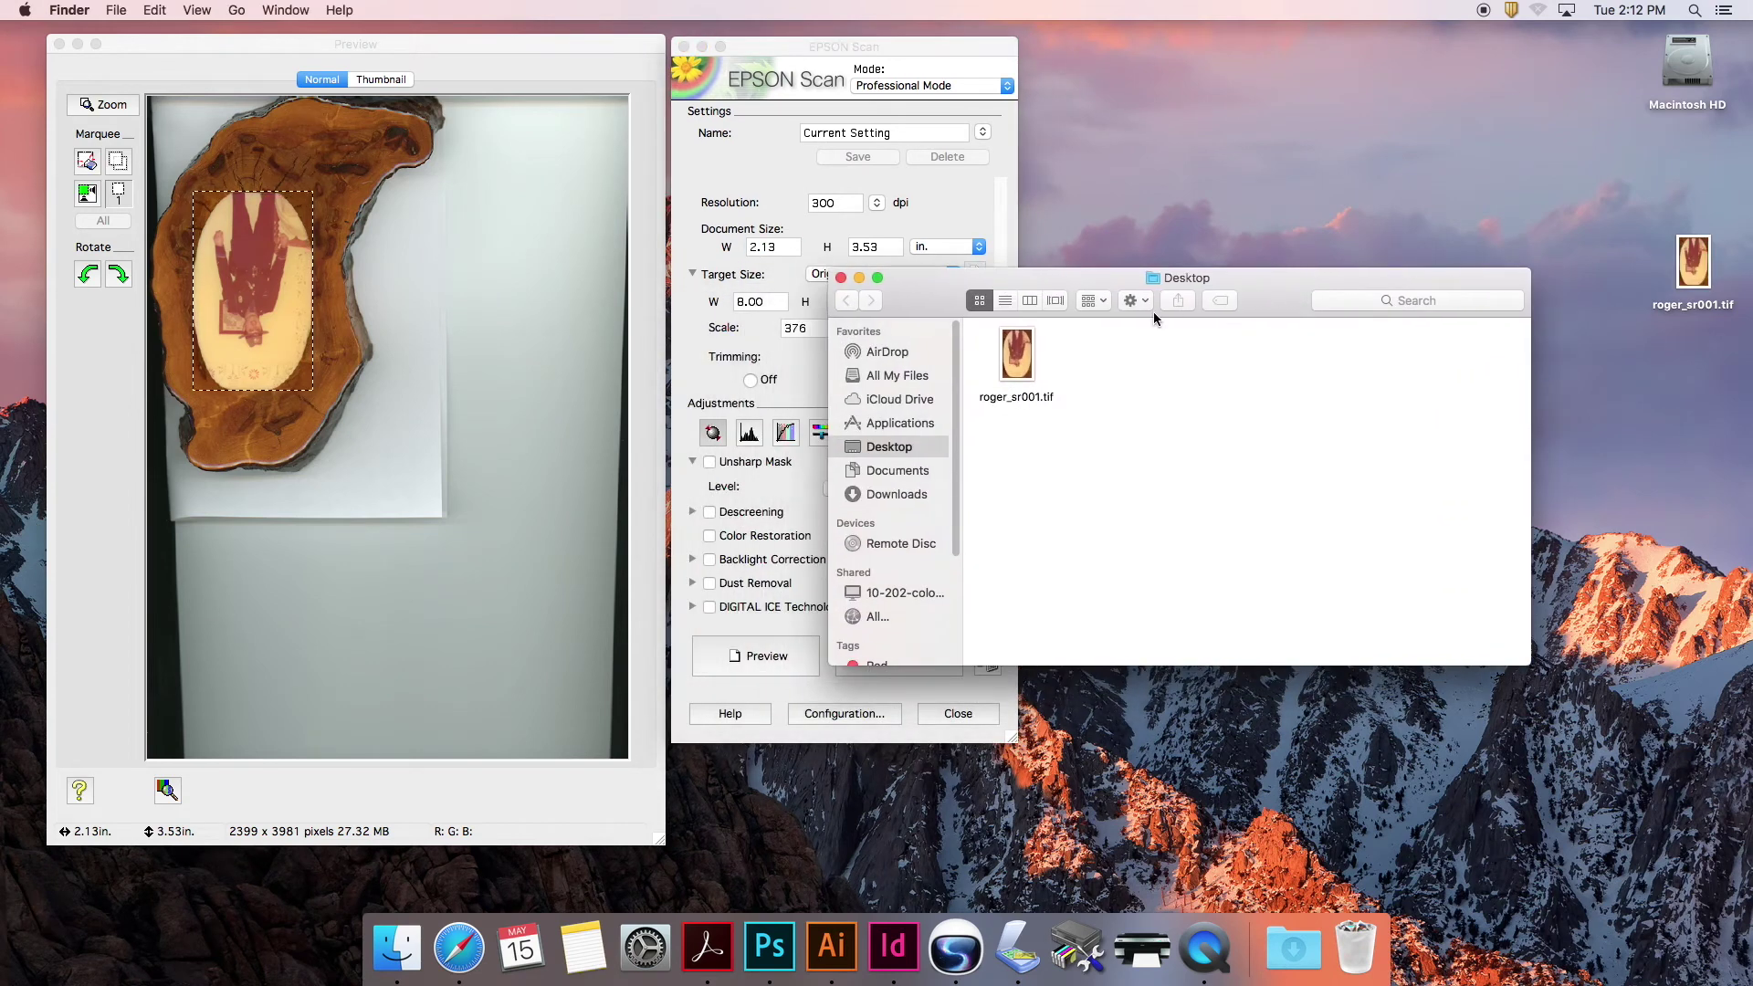
drag(1012, 350, 764, 920)
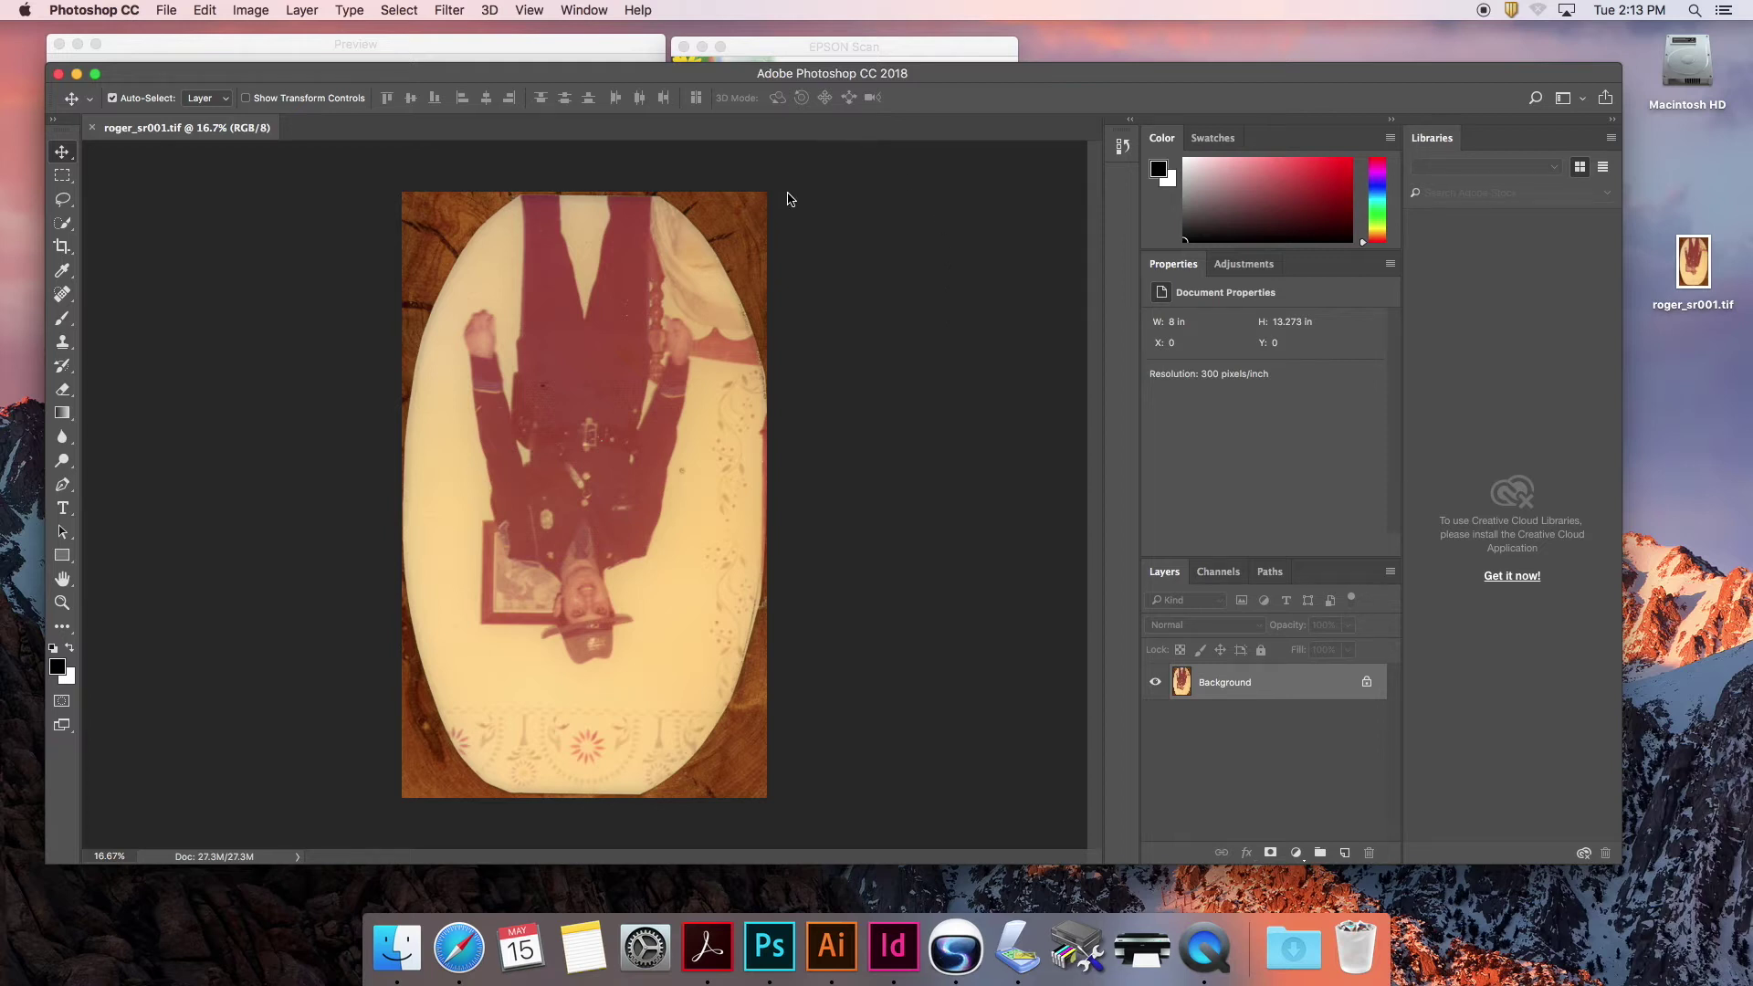
Step: Apply Image Rotation > Flip Canvas Vertical so the uniformed man stands upright
drag(724, 78, 726, 81)
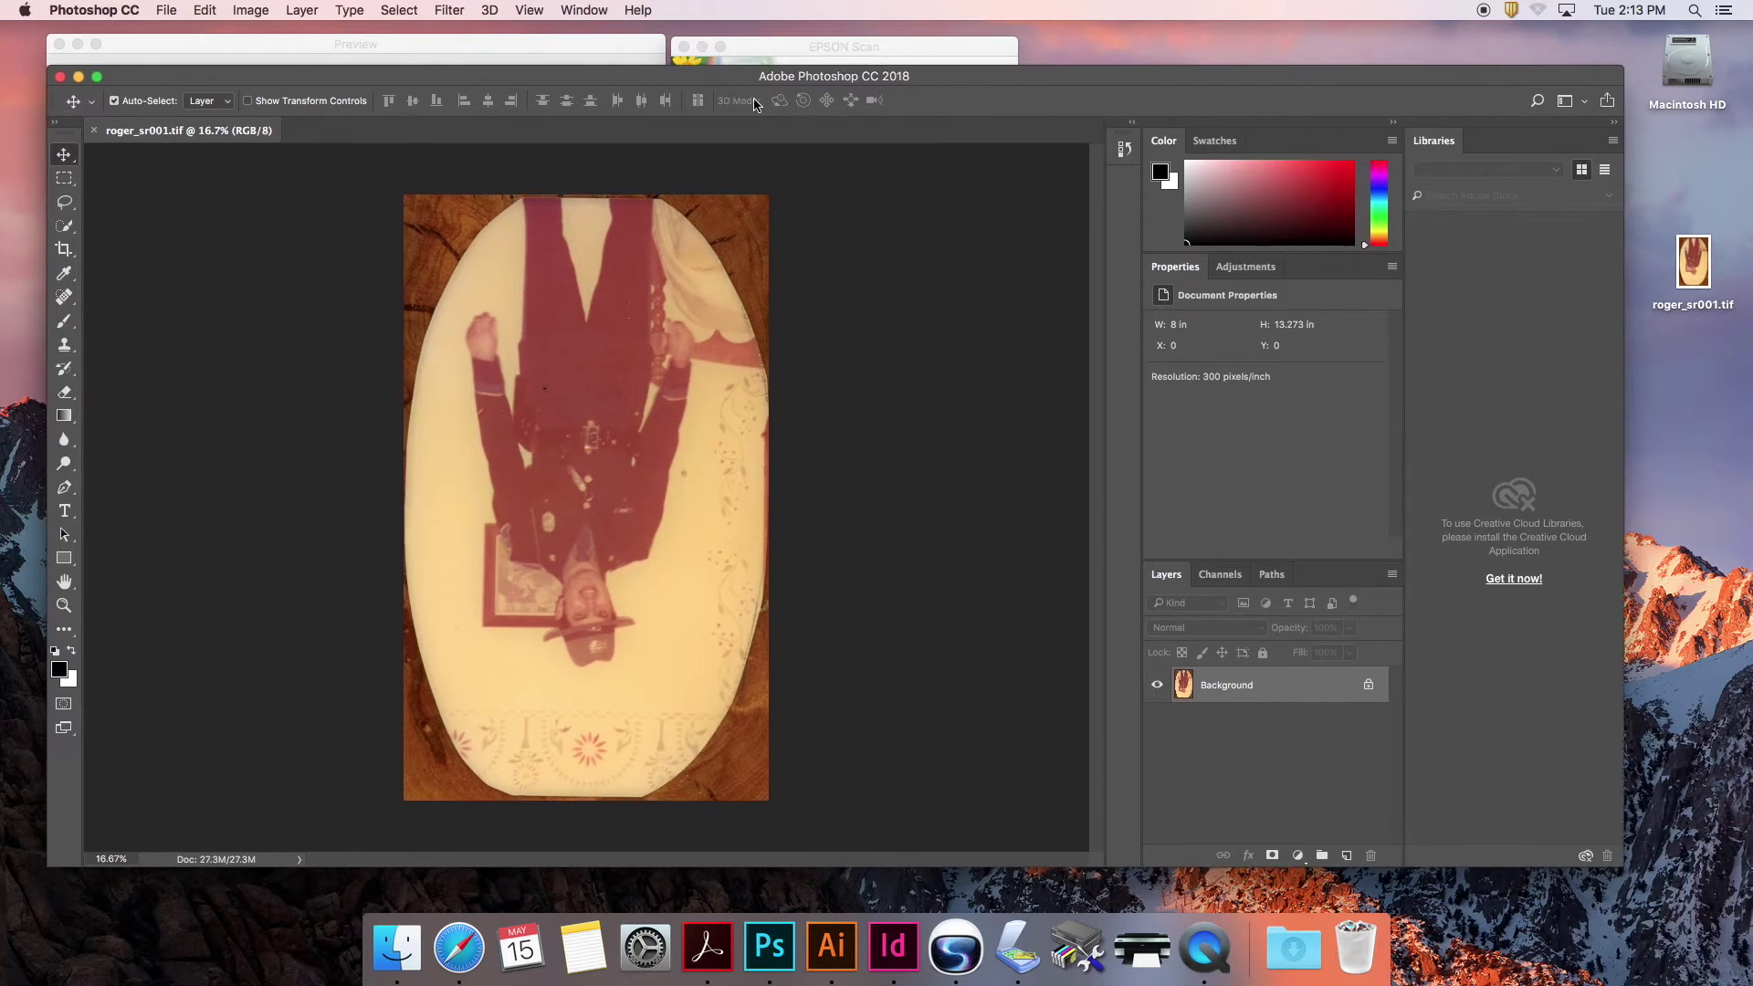
click(248, 10)
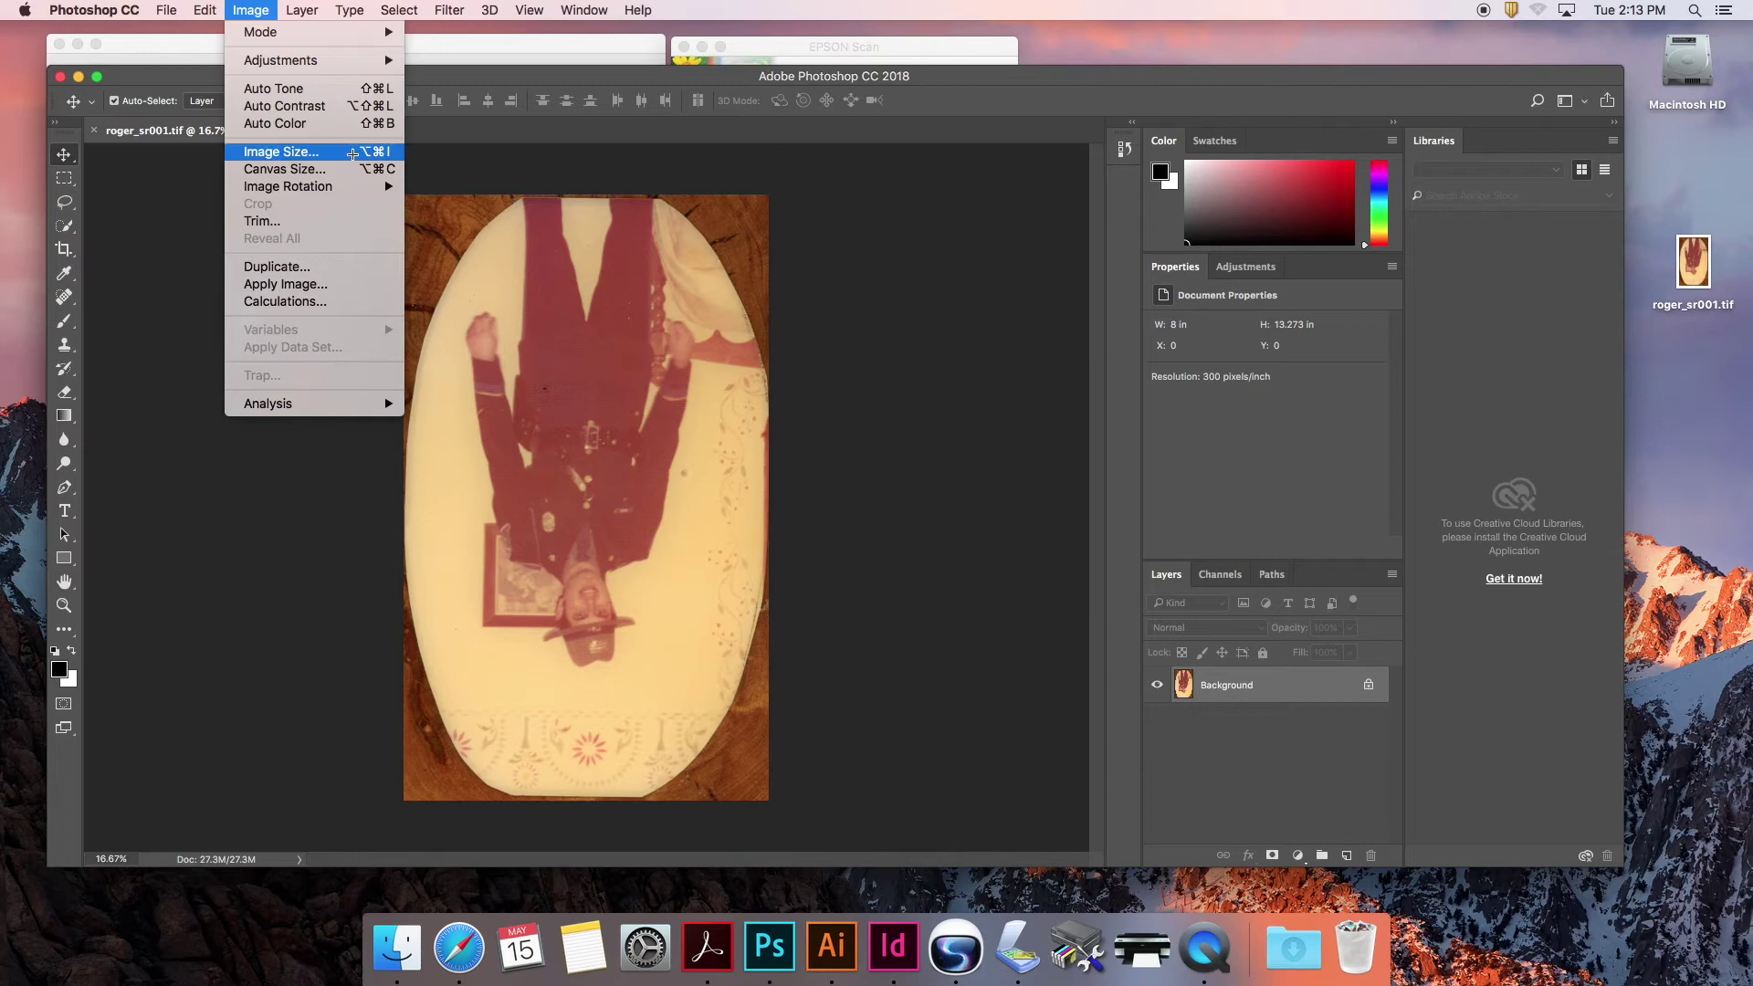
mouse_move(324, 189)
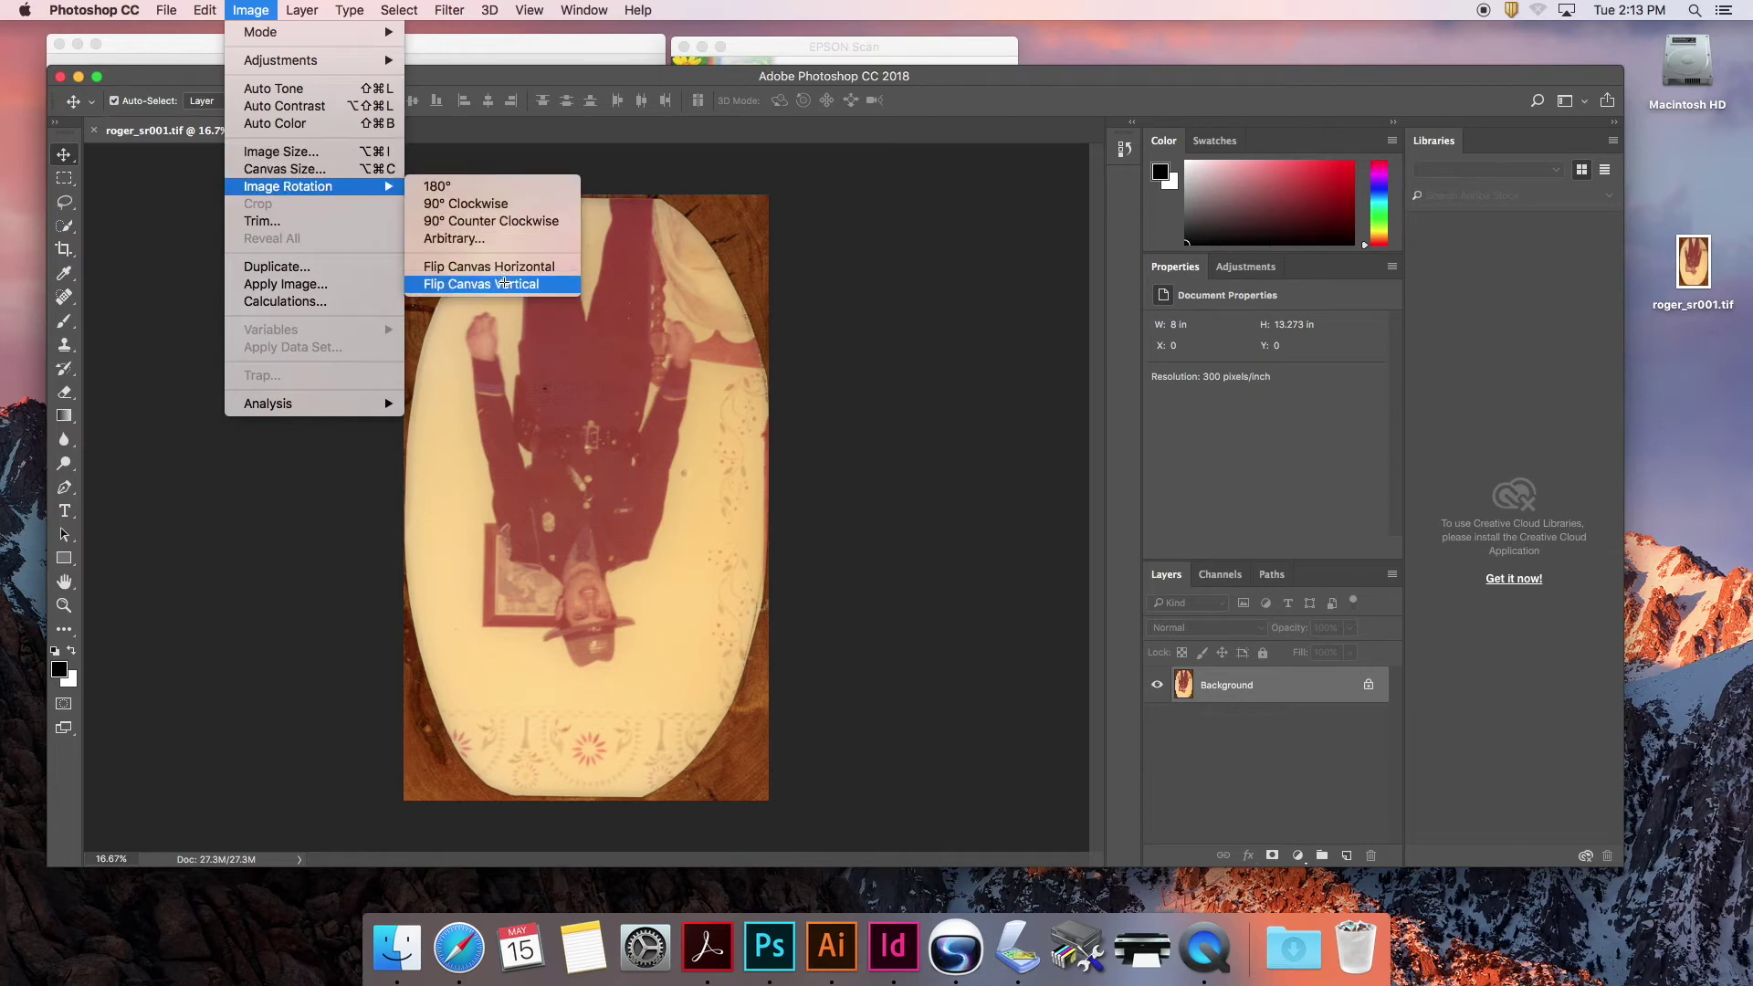
click(502, 283)
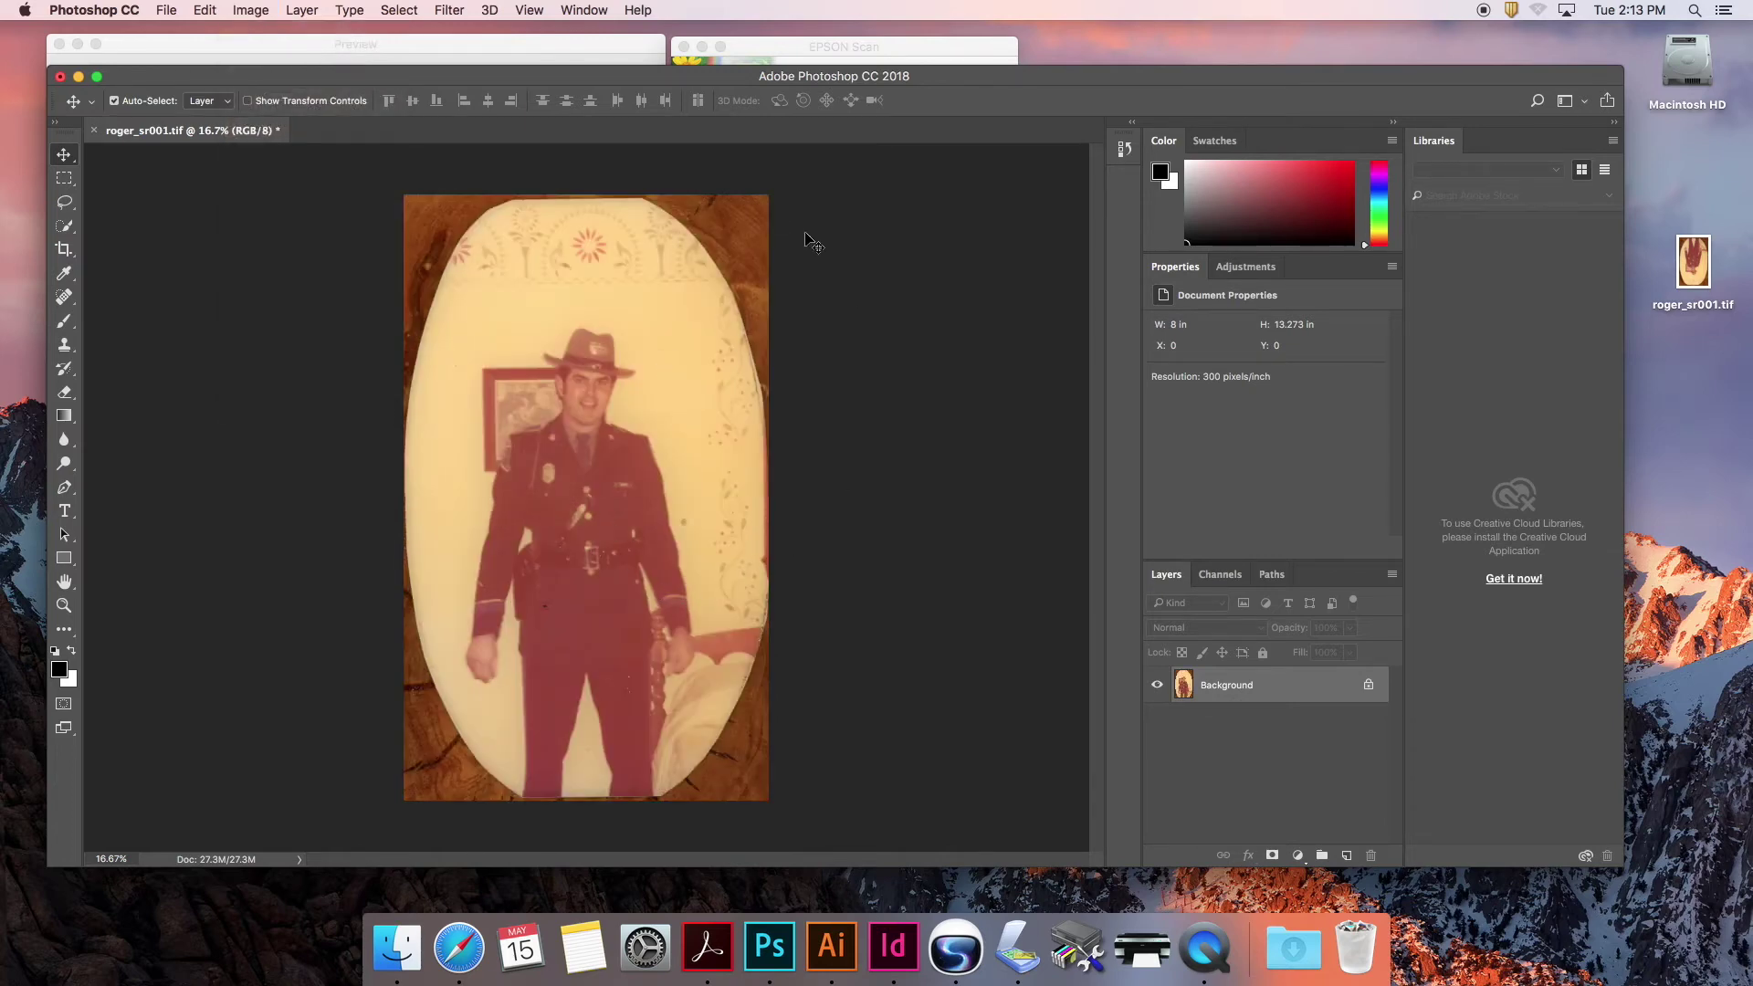
drag(936, 89, 955, 65)
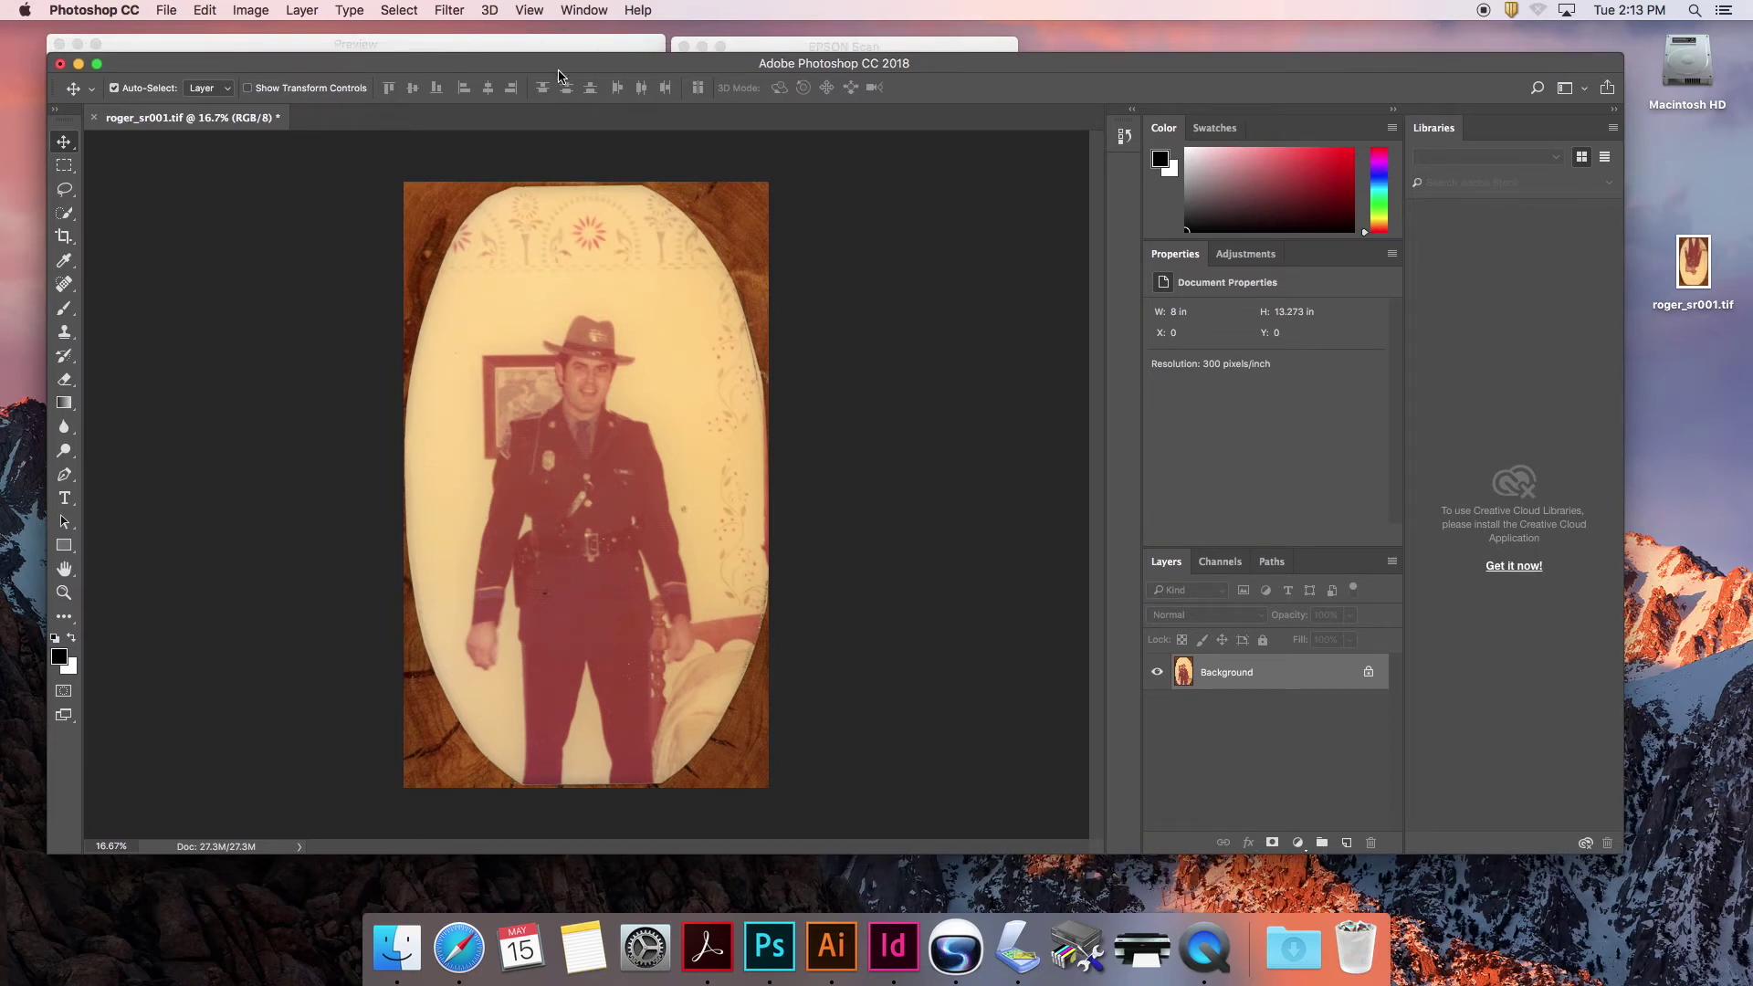
Step: Review Image Size values (13.273 in height, 300 pixels/inch) and cancel without changes
click(251, 10)
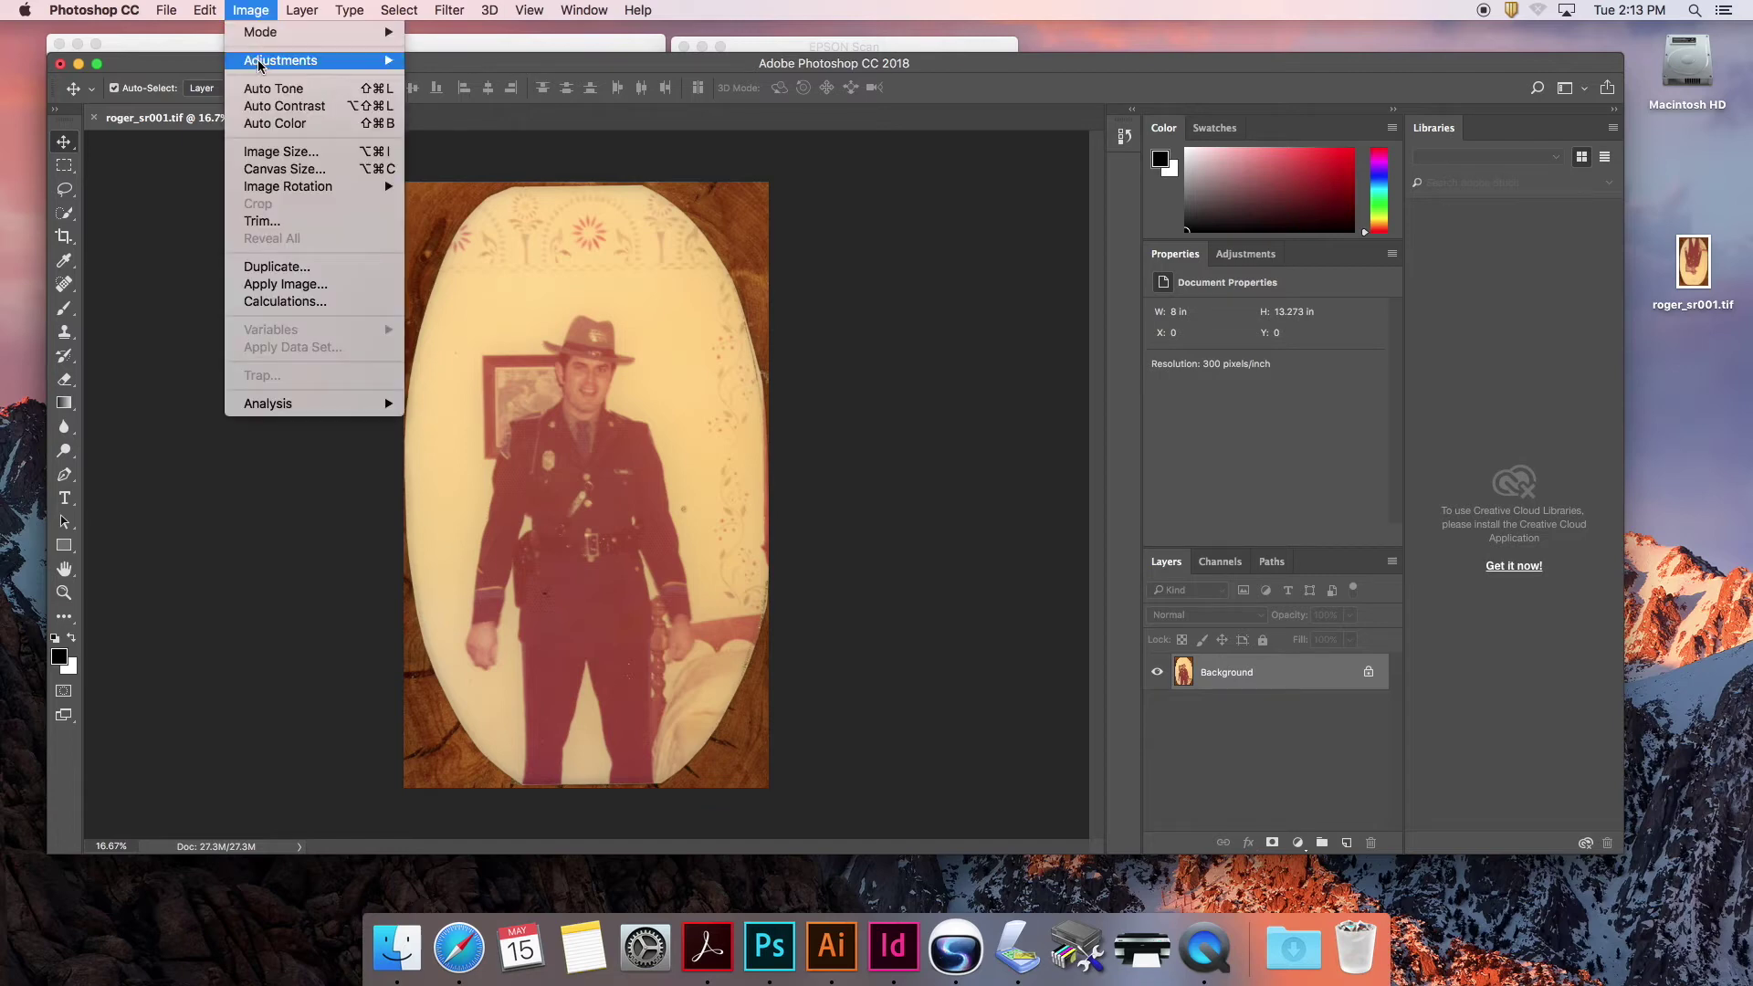
click(282, 151)
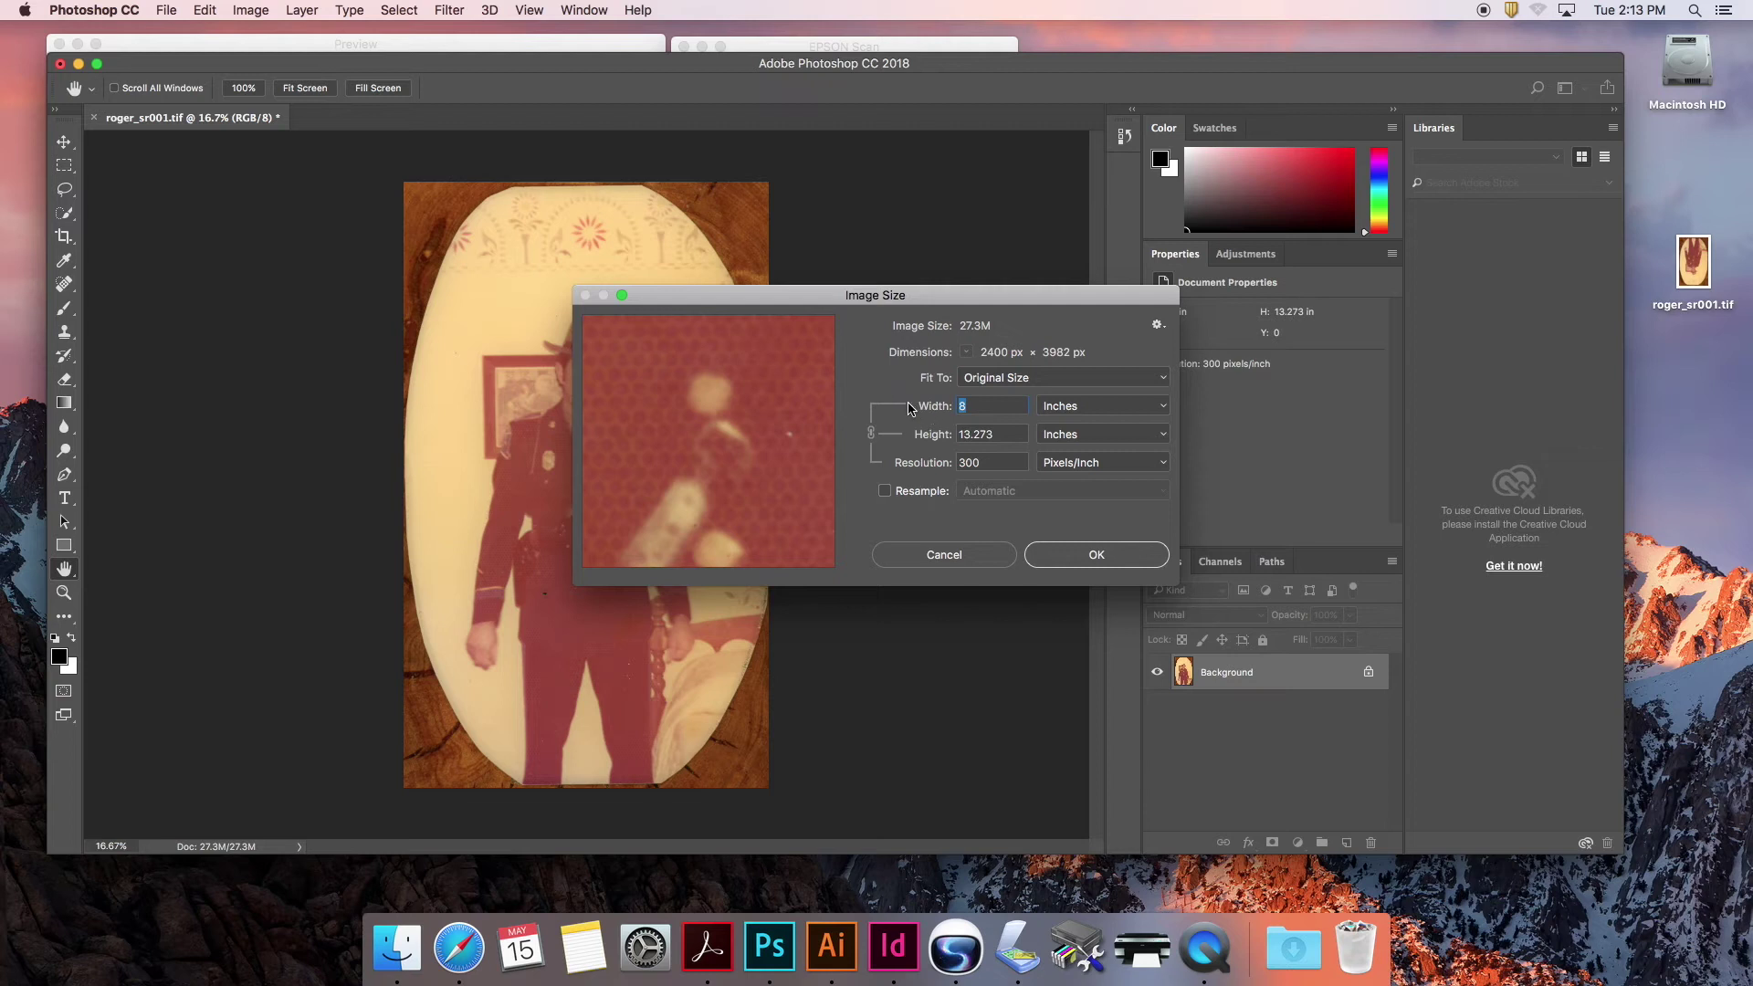
double_click(1004, 435)
double_click(995, 464)
drag(1003, 292, 998, 289)
click(940, 553)
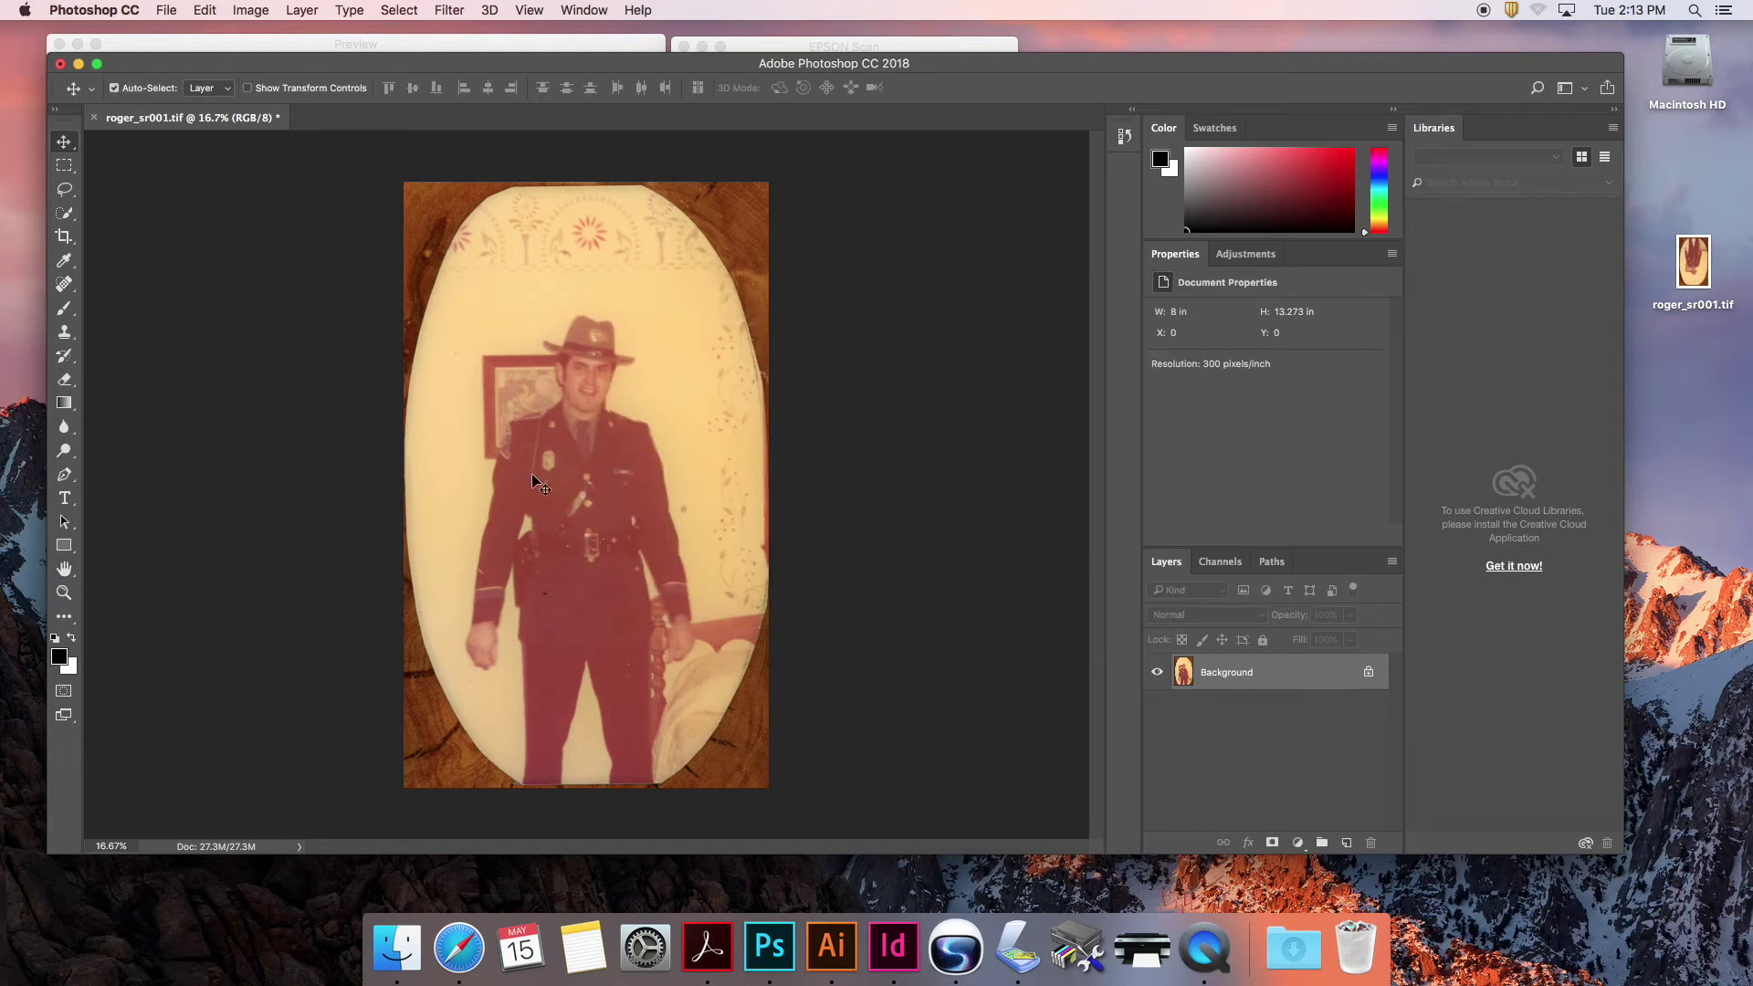
Step: Zoom to 100% and 300% to inspect print dots, zoom out to fit, then return to Epson Scan
key(super+1)
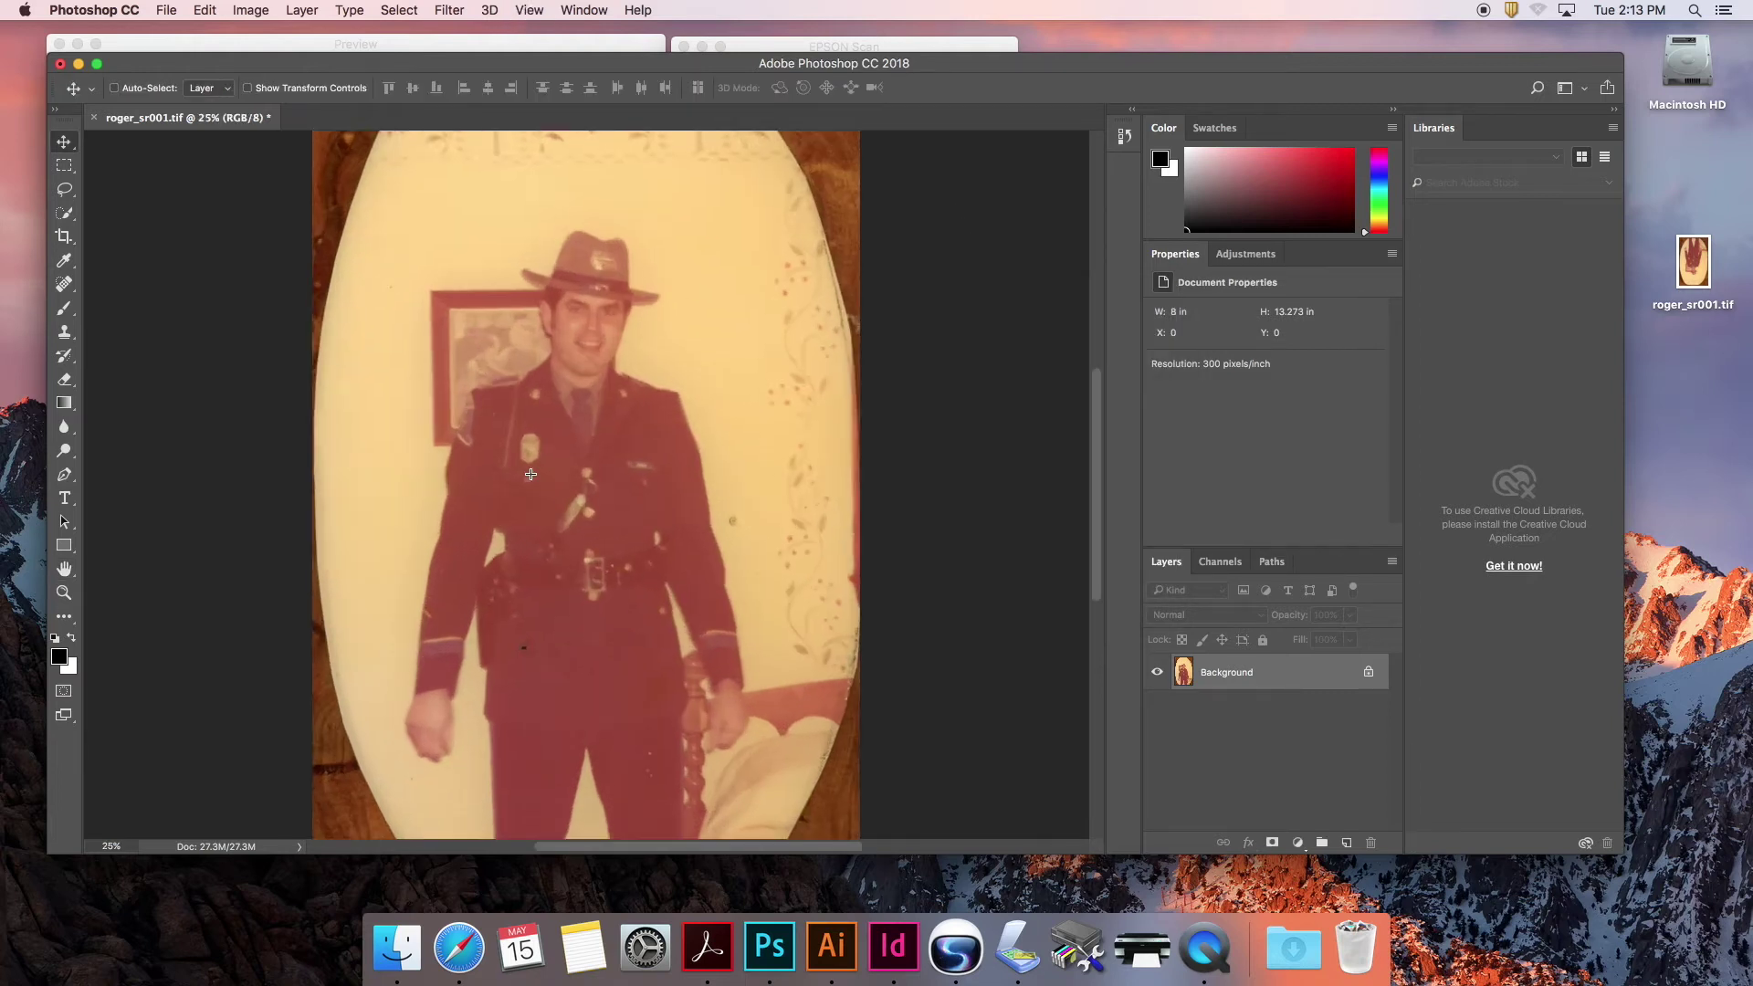
key(super+equal)
key(super+equal)
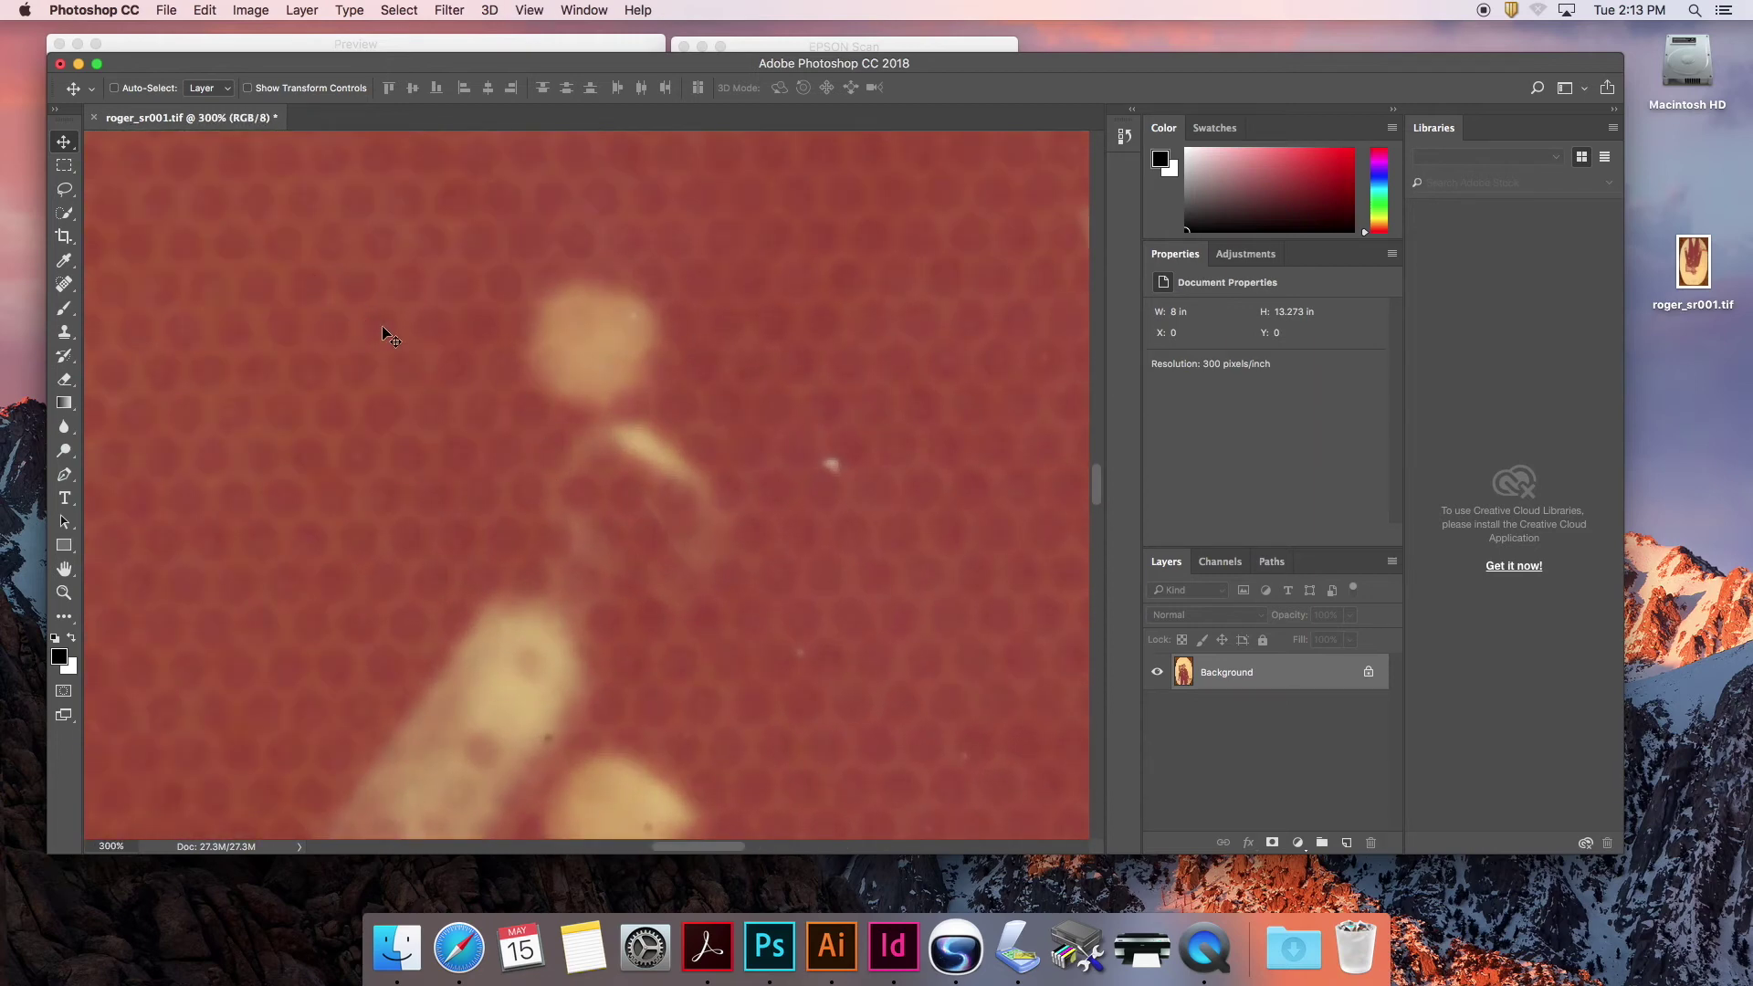
key(super+1)
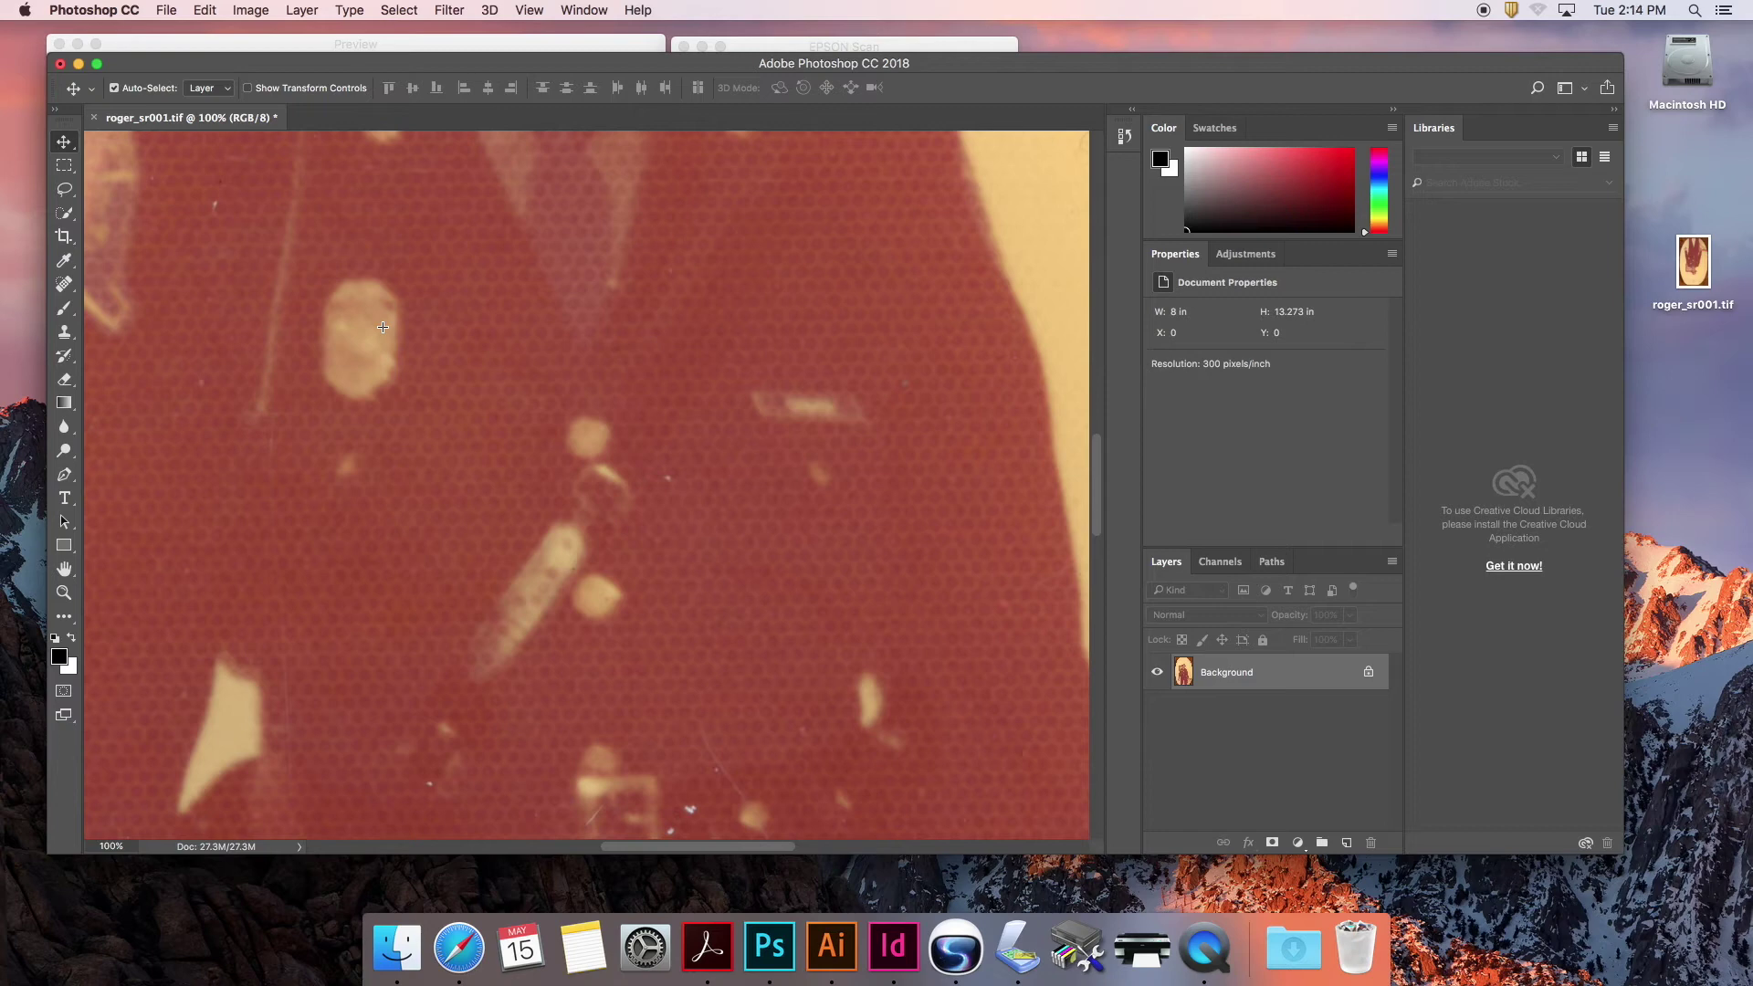
key(super+minus)
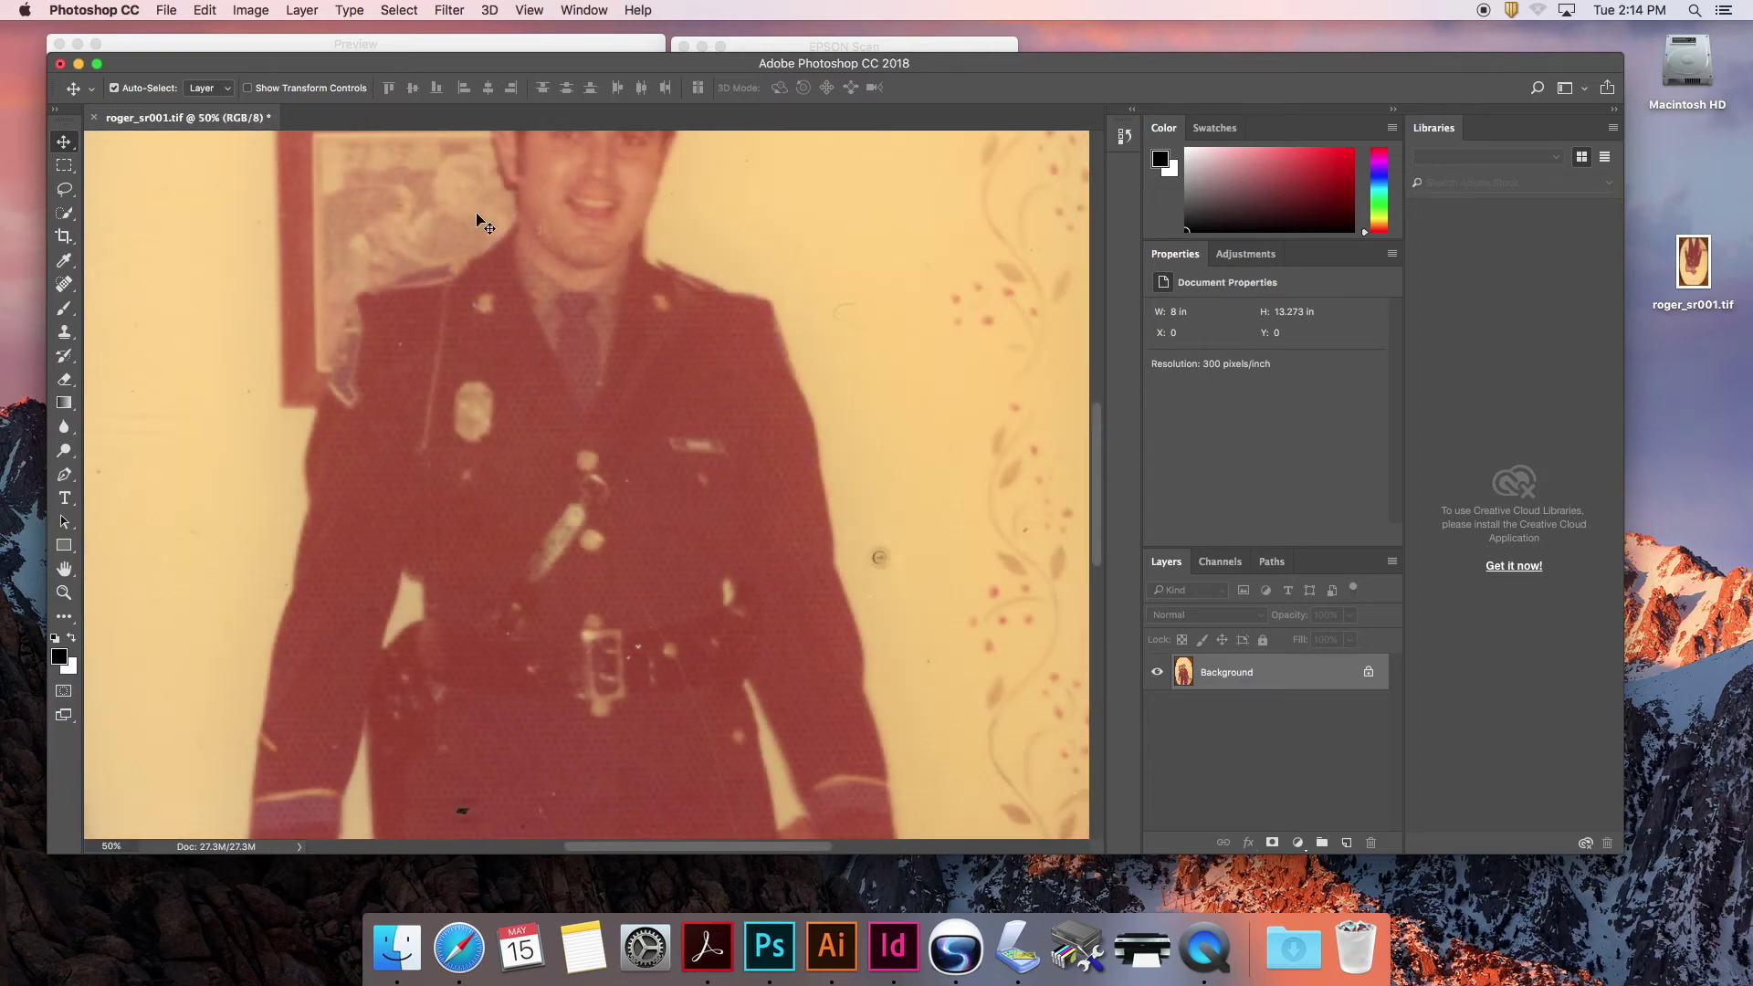
scroll(538, 326, up, 10)
scroll(538, 326, down, 15)
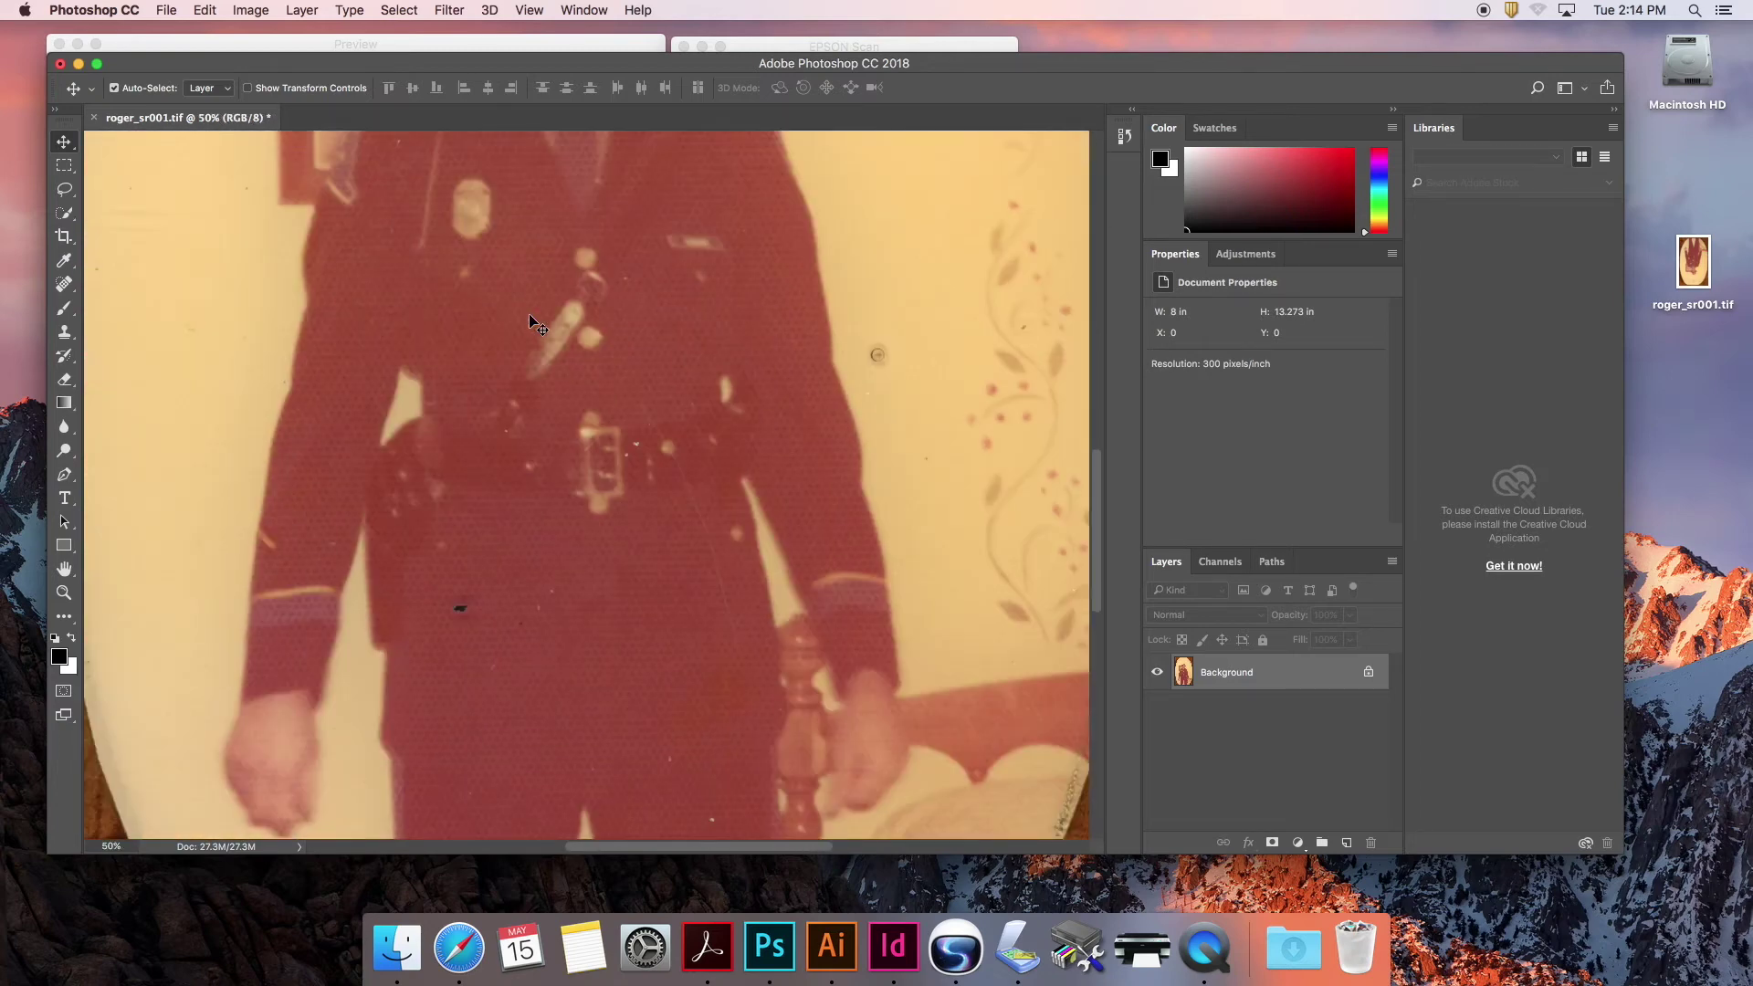
key(super+minus)
key(super+minus)
key(super+minus)
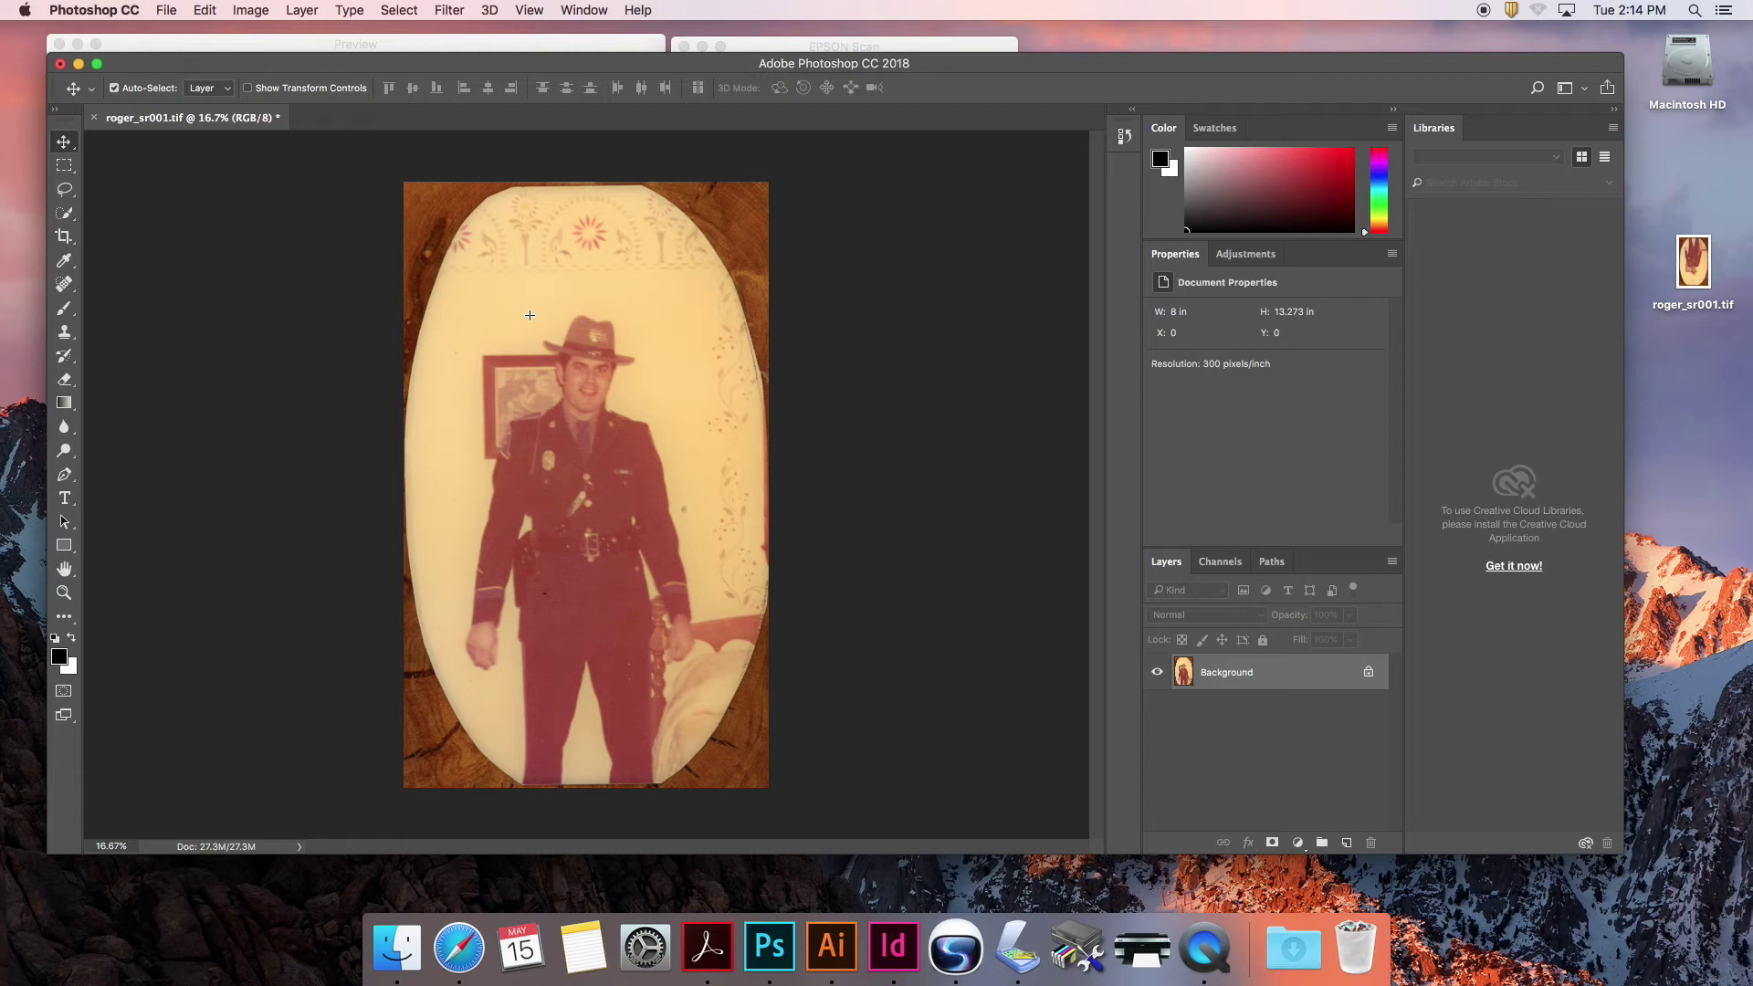
click(307, 40)
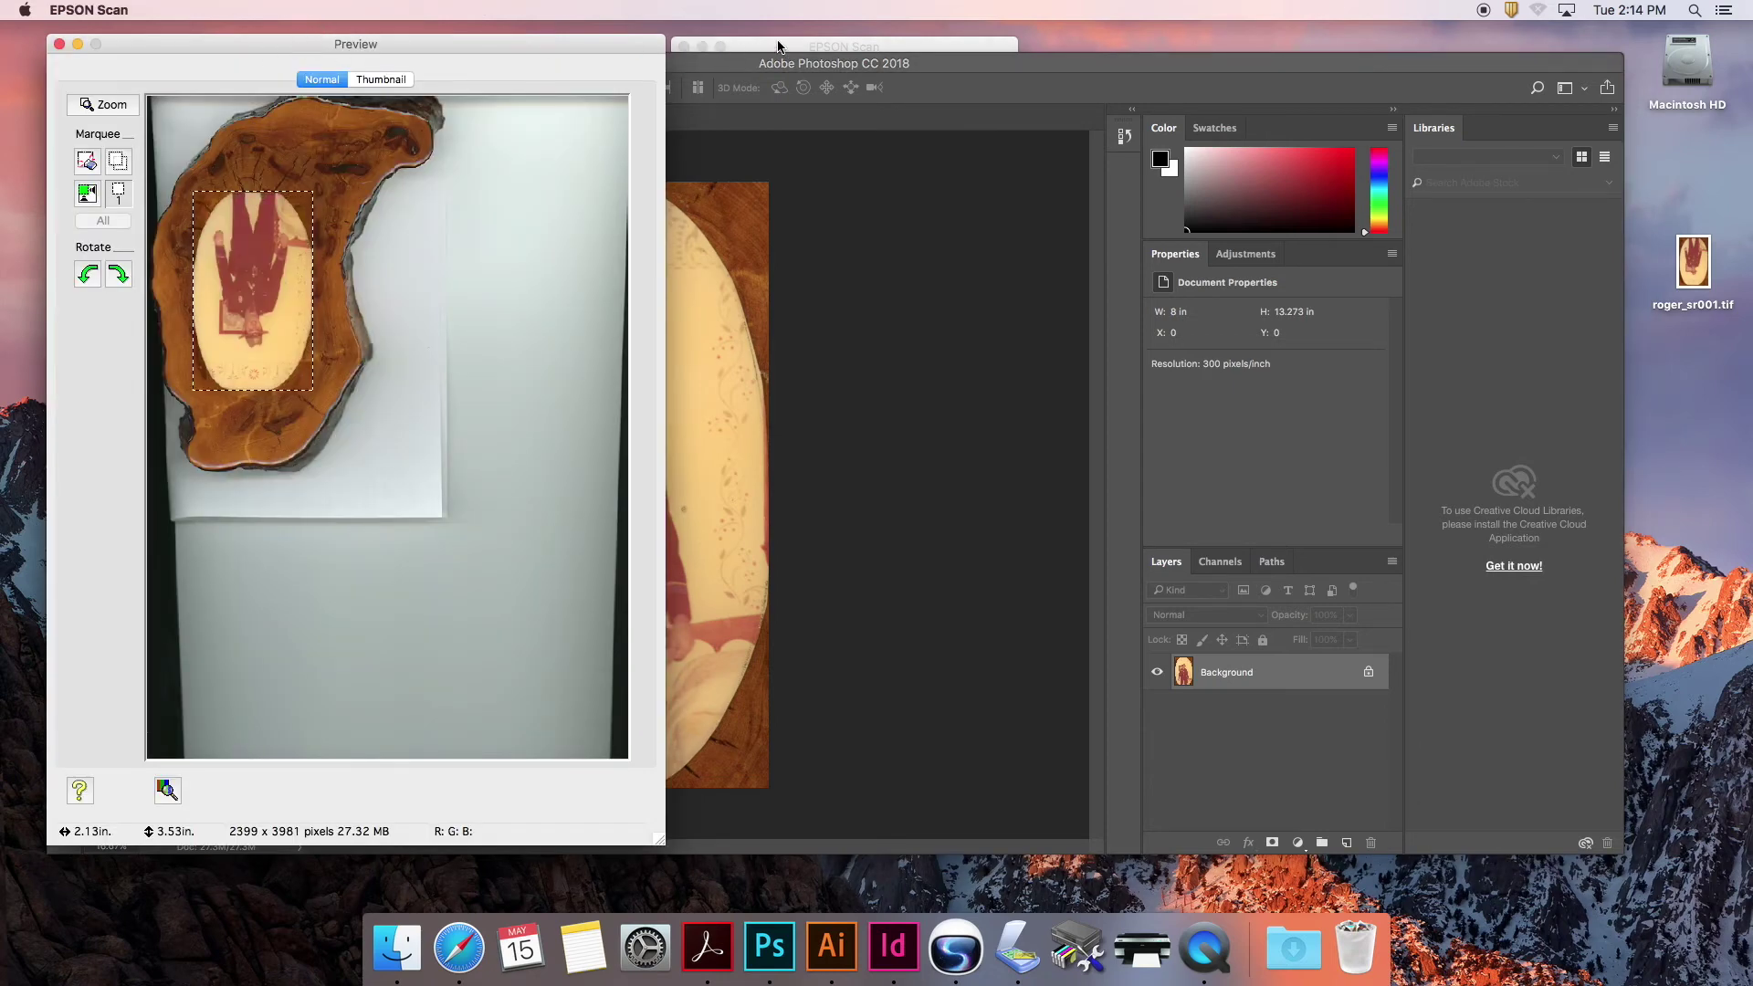
Step: Preview the vase photo in Epson Scan and draw a scan marquee at its top-left
click(730, 45)
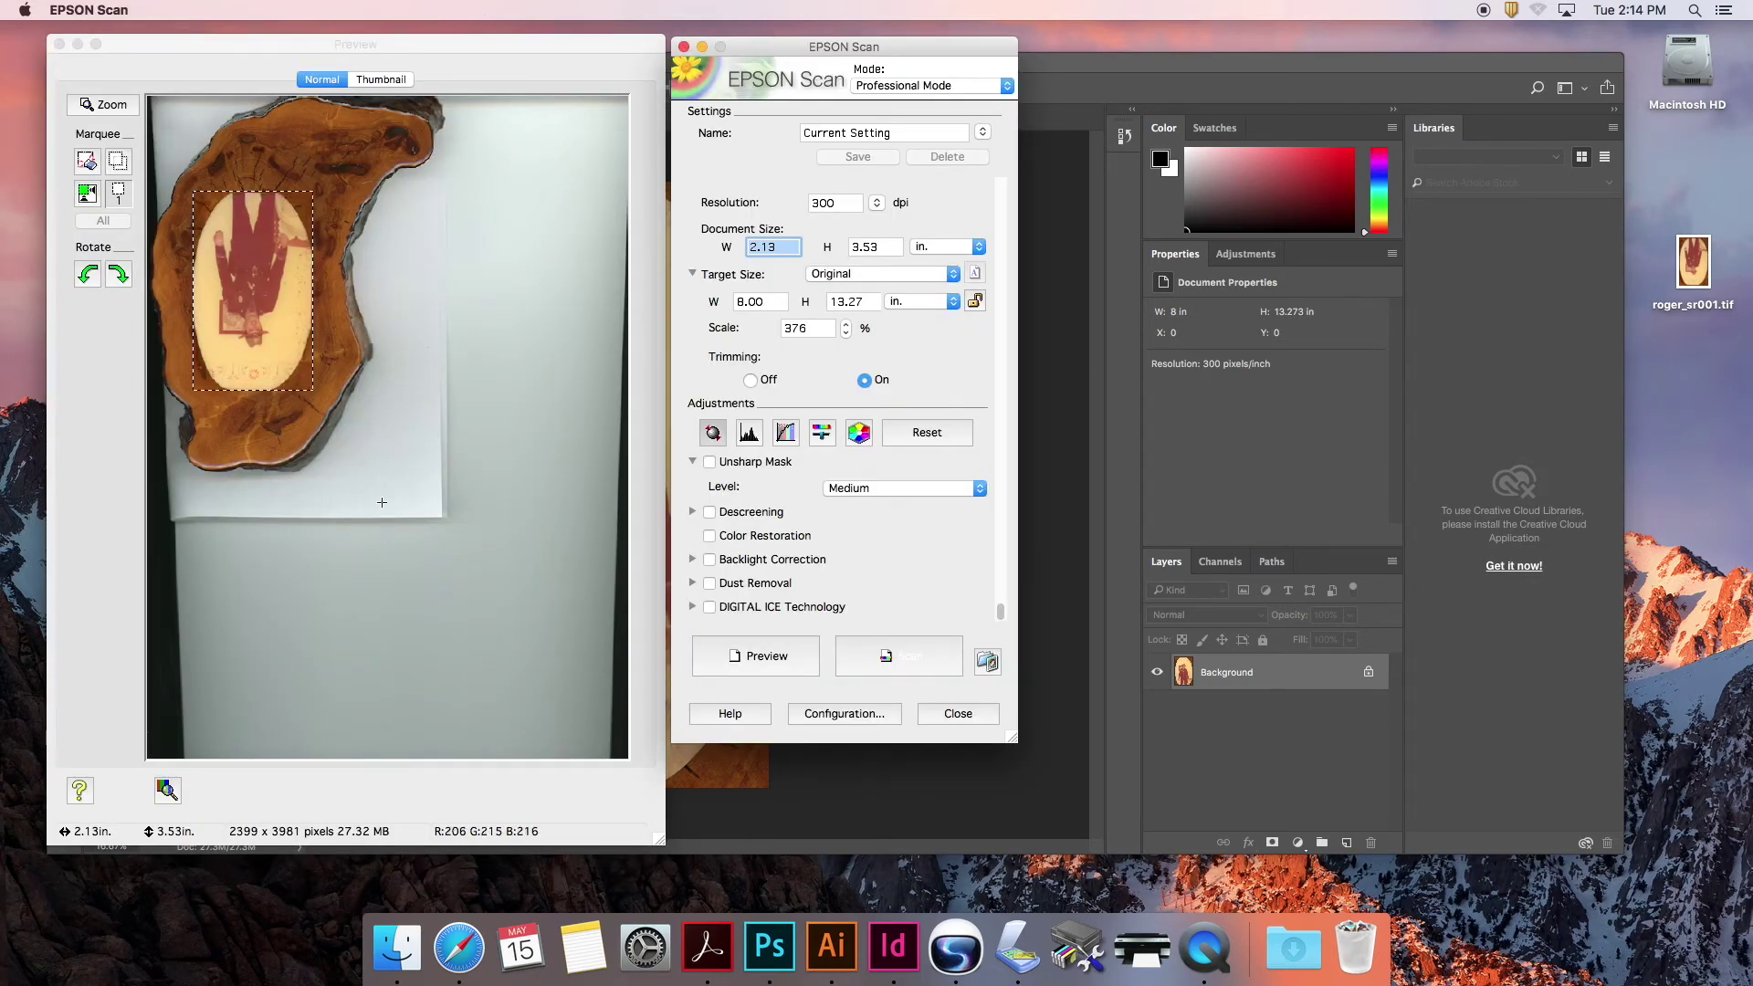
click(768, 660)
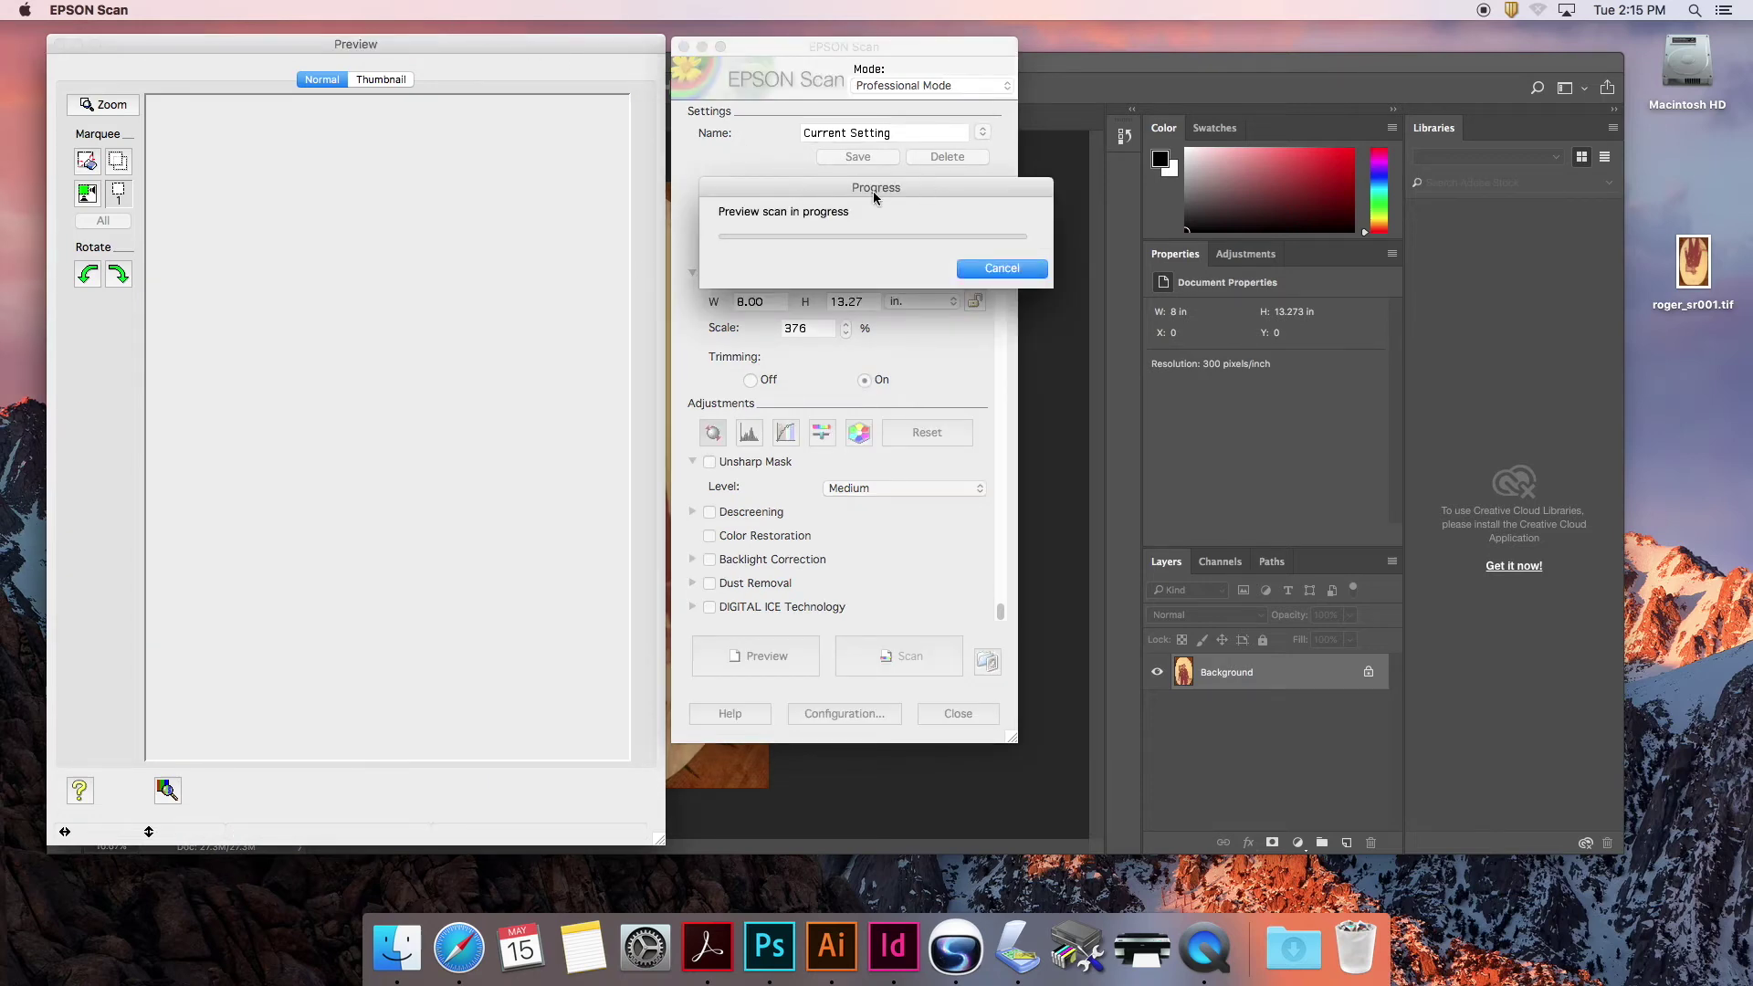
drag(873, 189, 1067, 157)
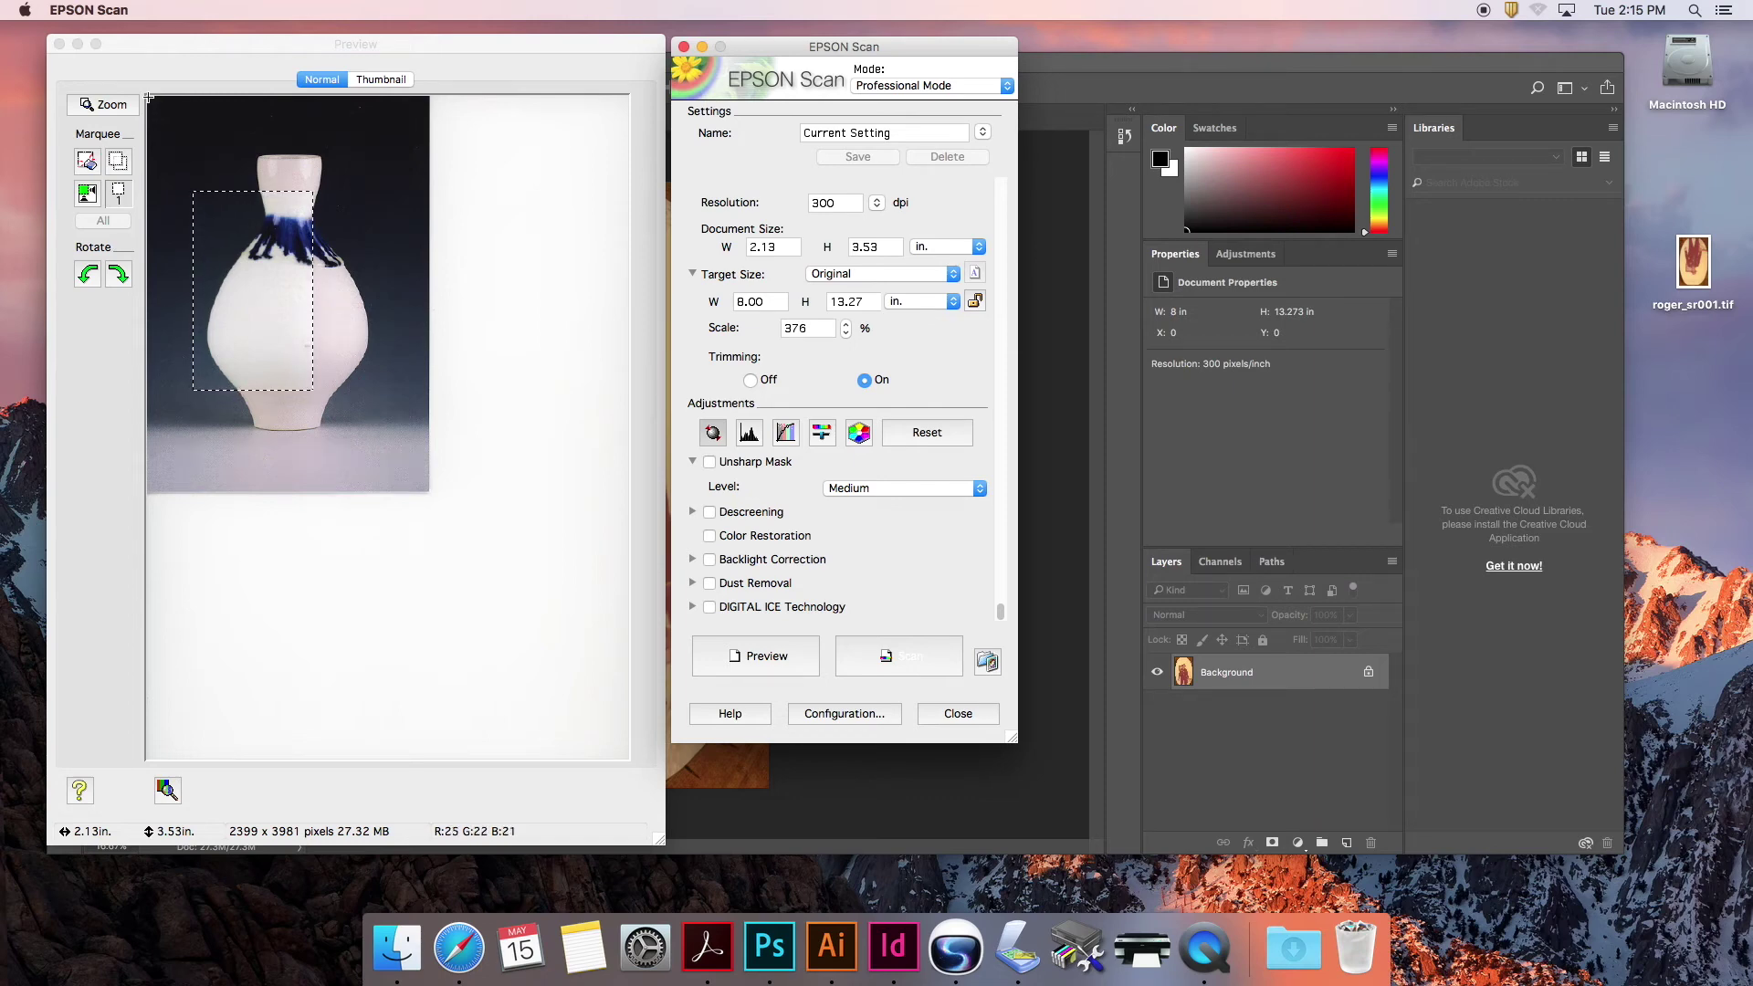
mouse_move(148, 97)
mouse_down()
mouse_move(239, 277)
mouse_move(429, 492)
mouse_up()
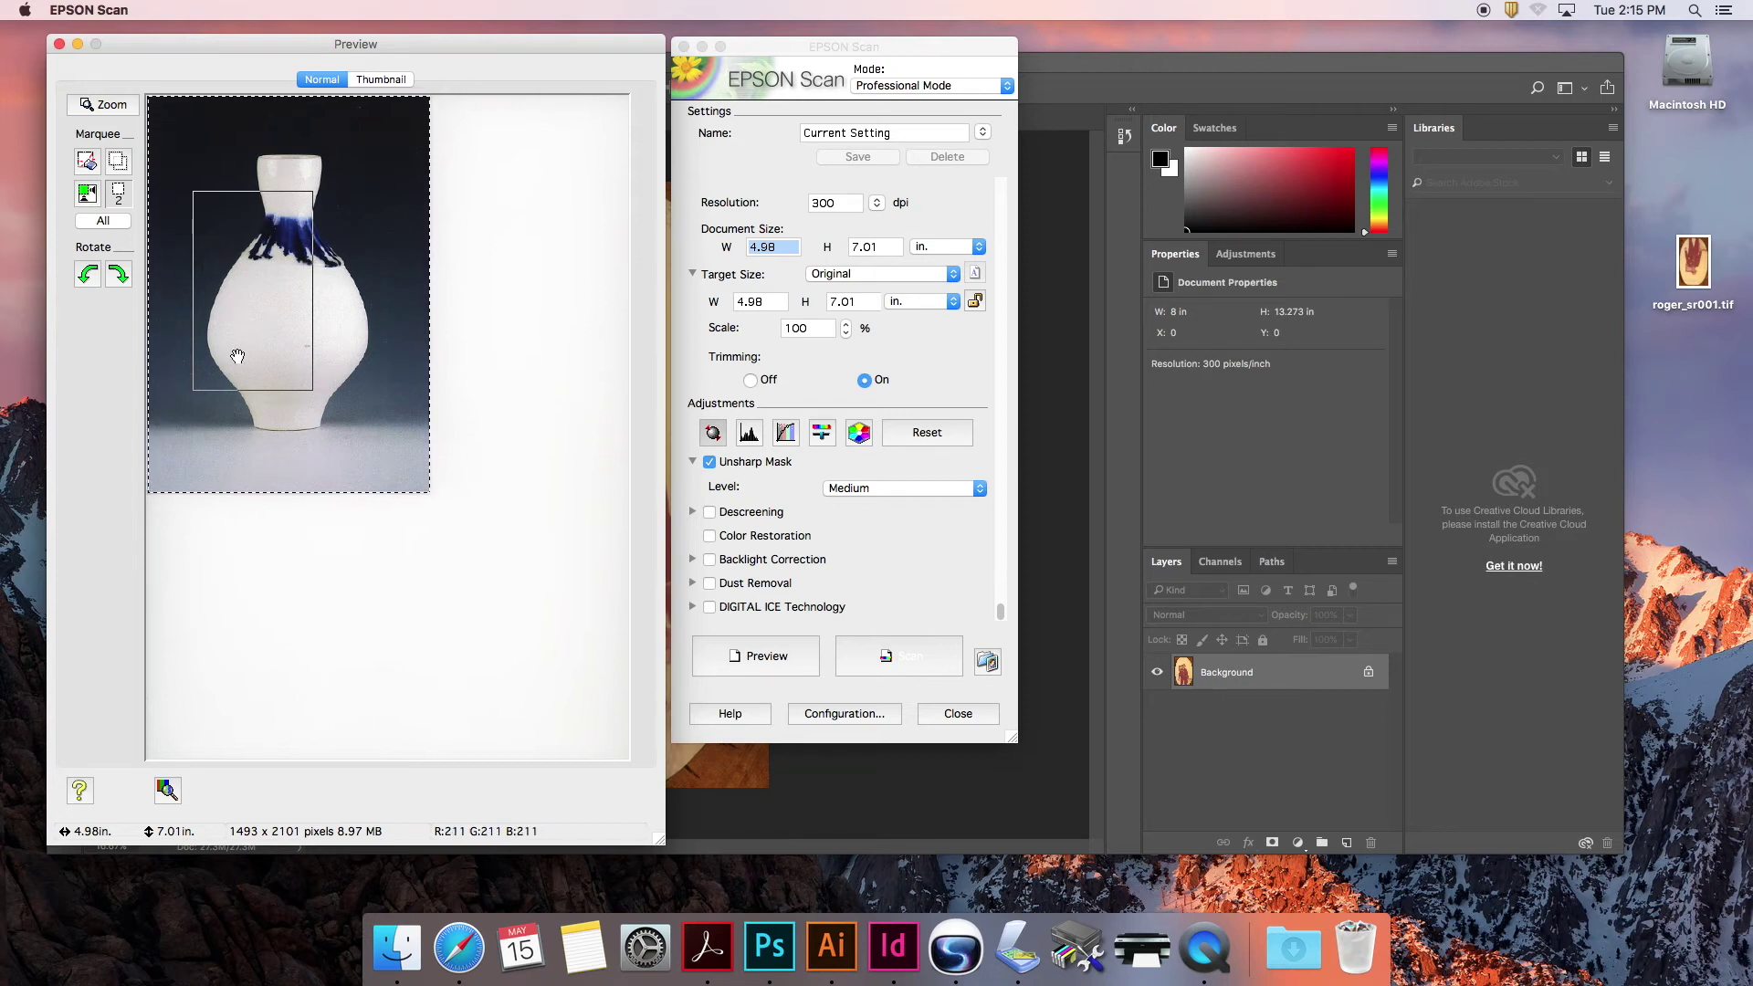
Step: Delete the extra marquee and set the document size to 5.00 × 7.00 in
click(290, 196)
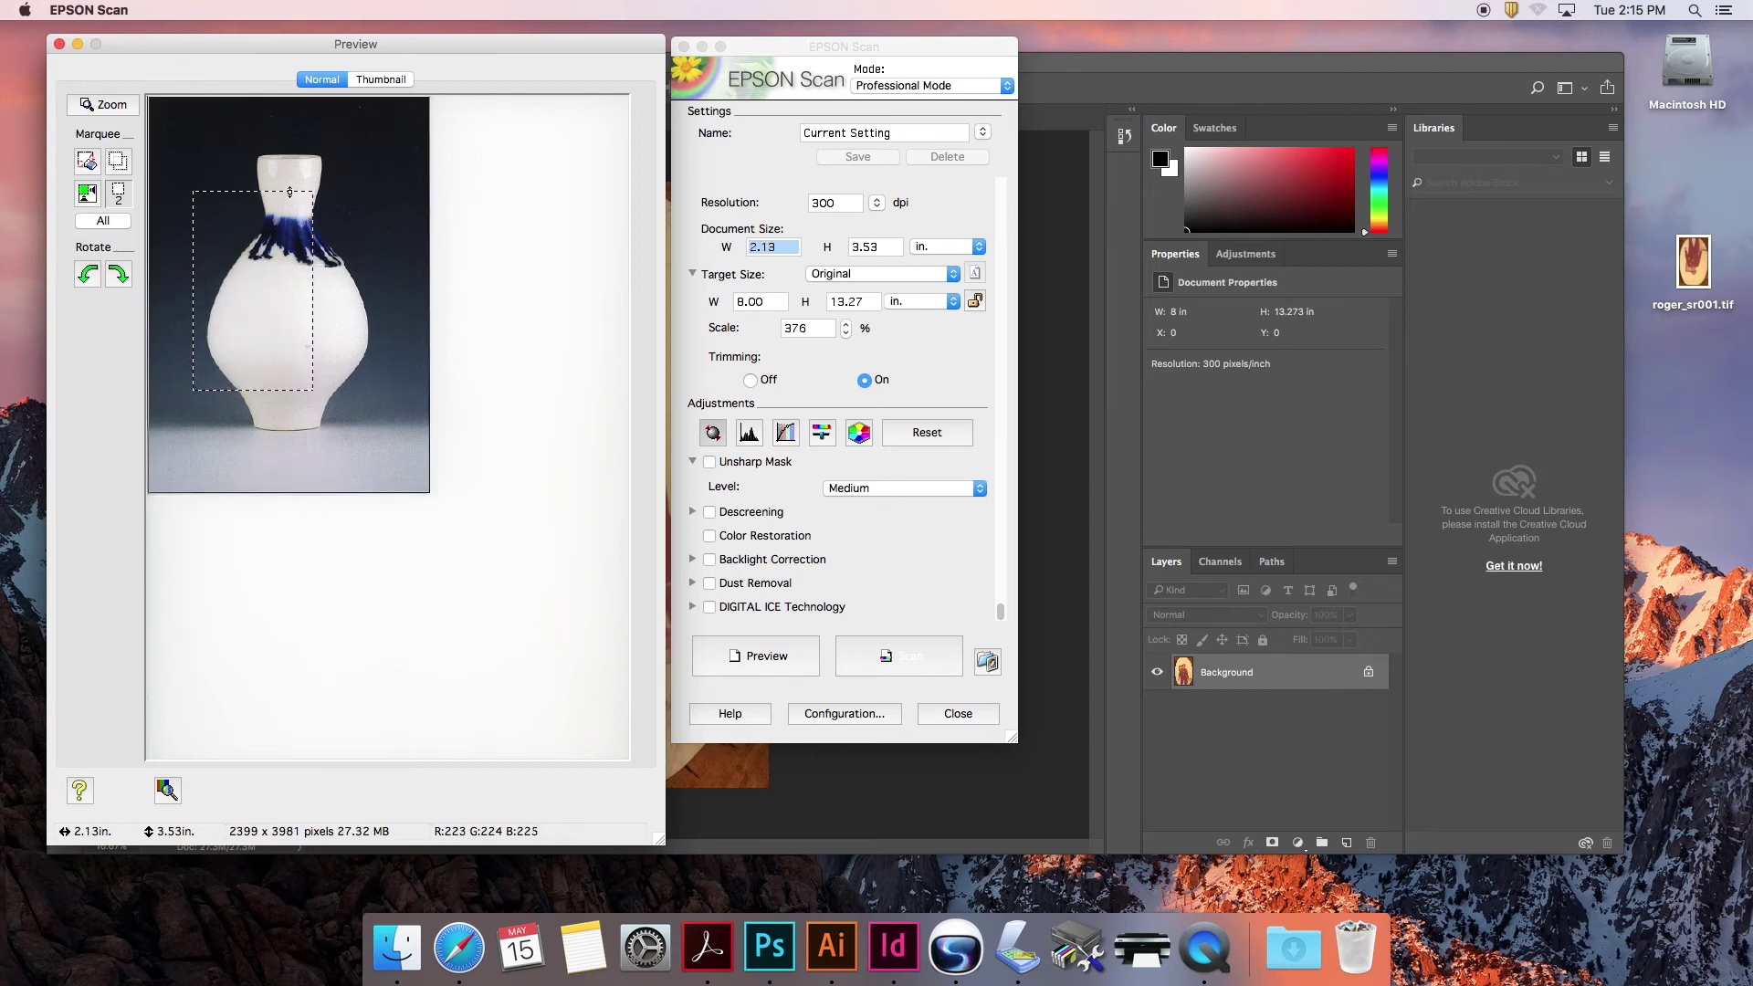
key(Delete)
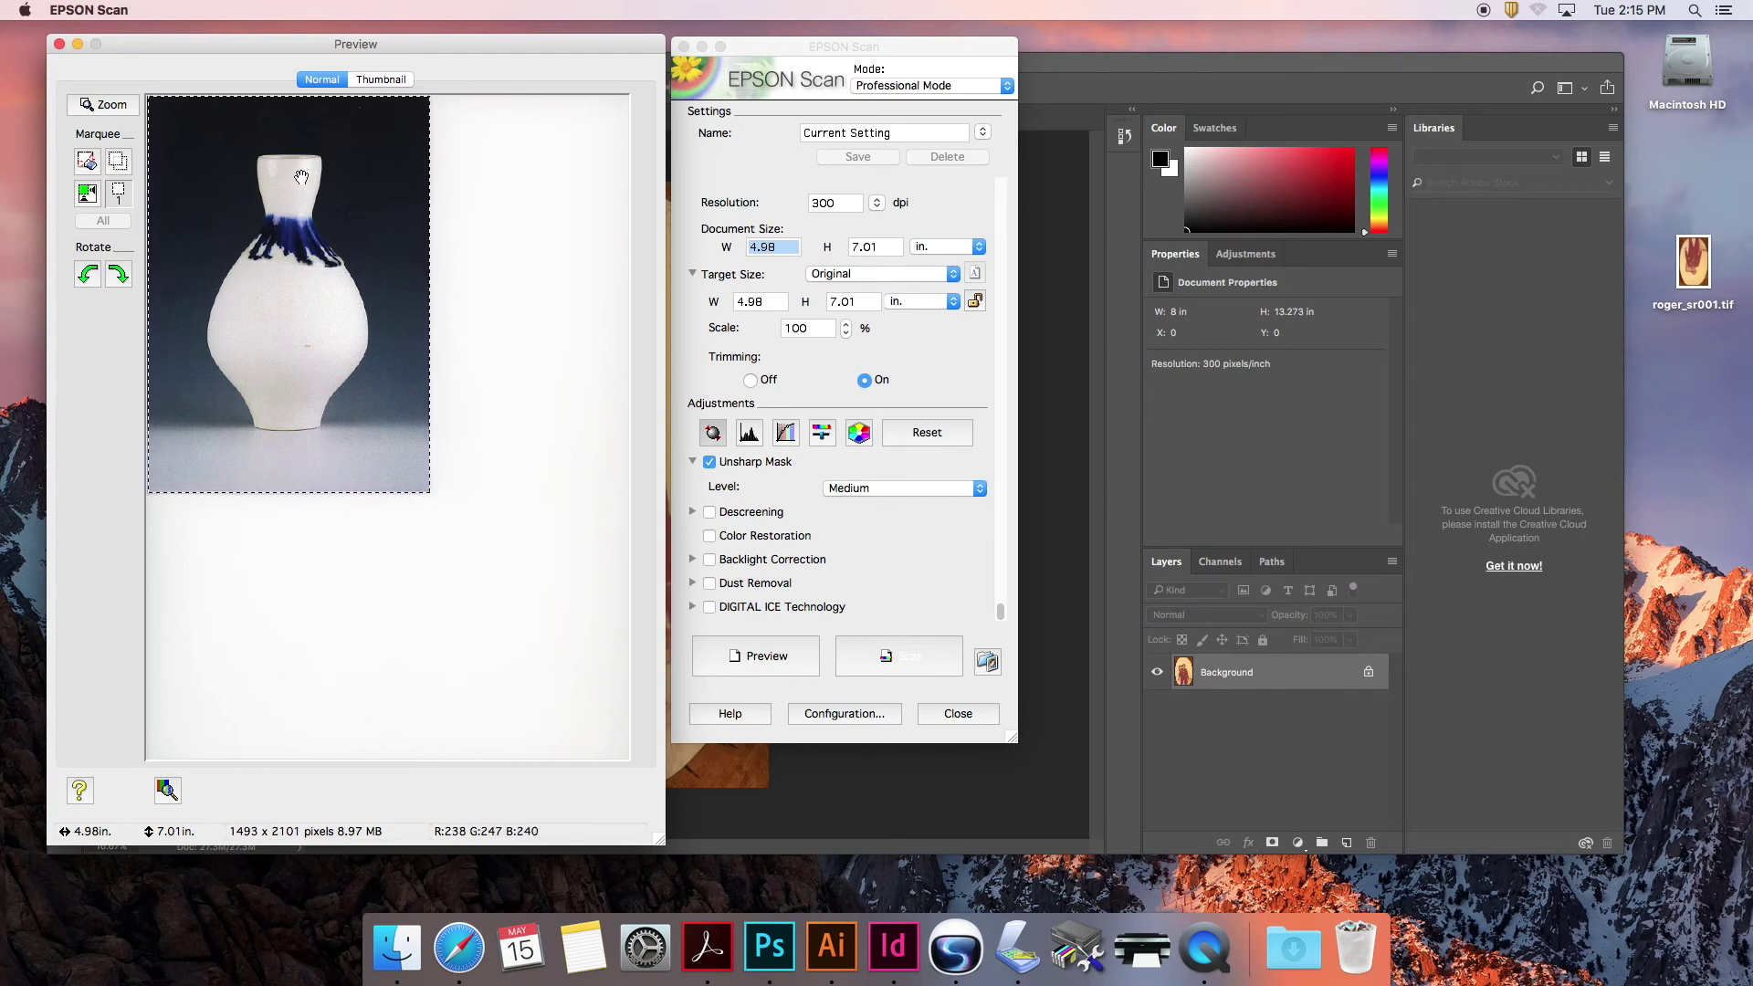
click(817, 47)
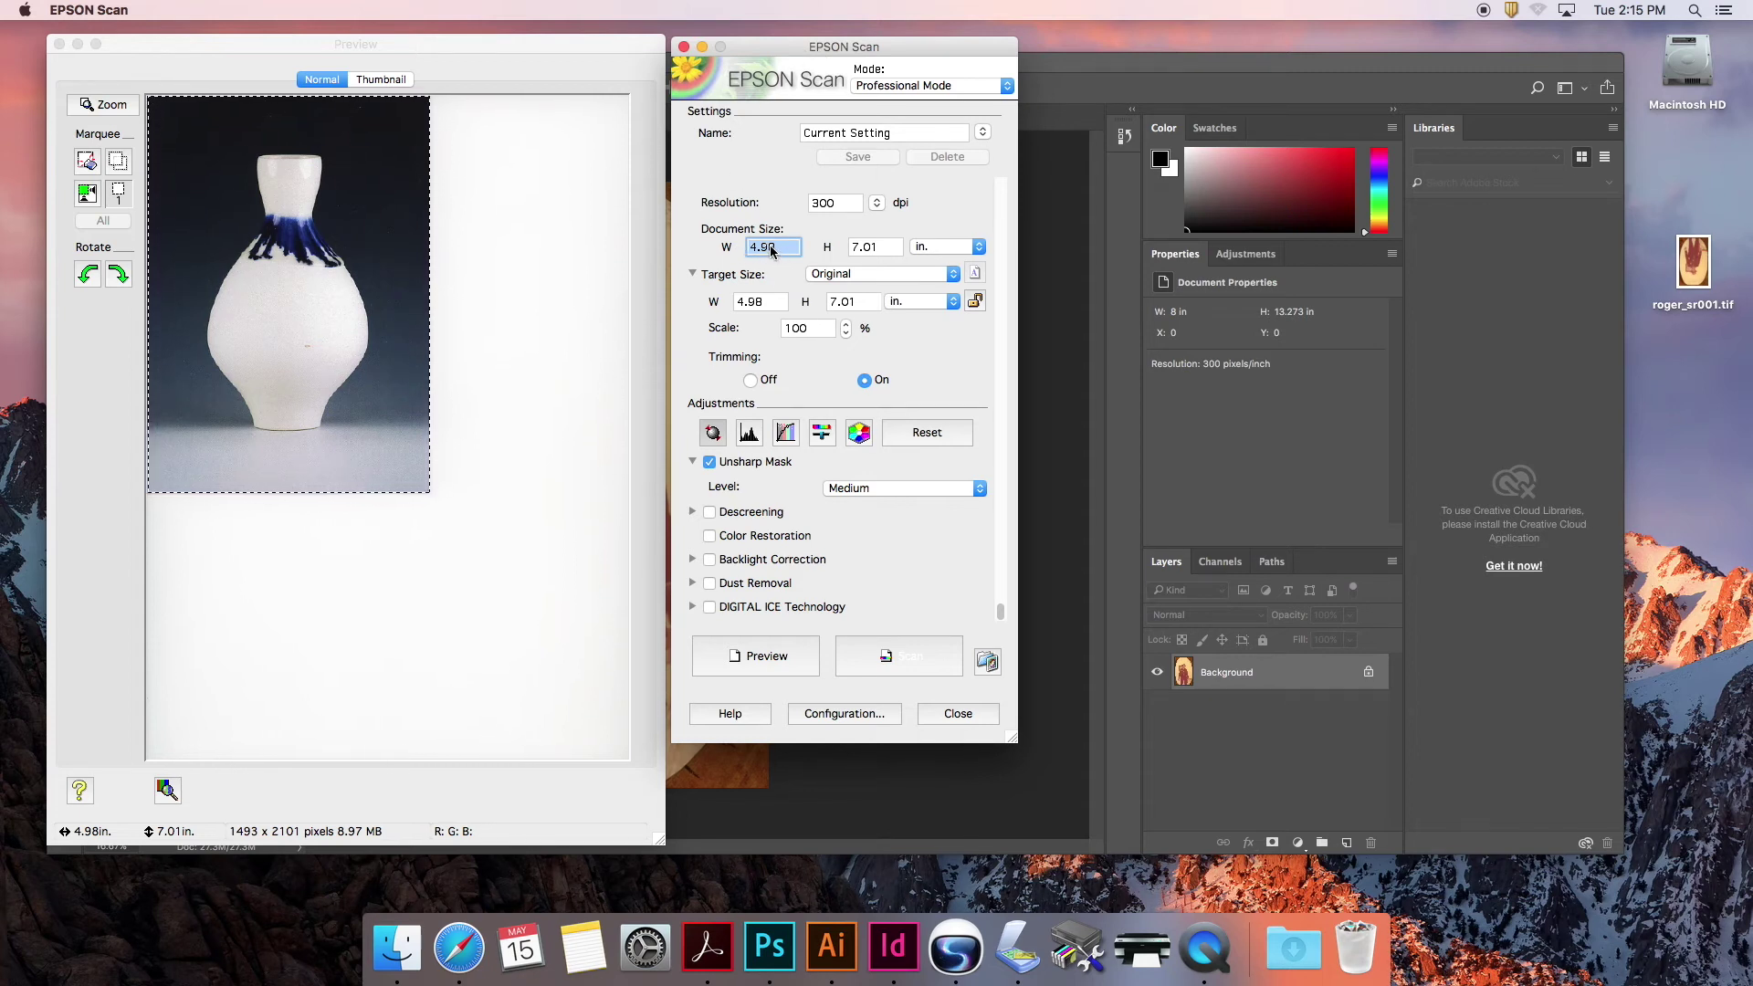
text(5)
key(Tab)
text(7)
key(Tab)
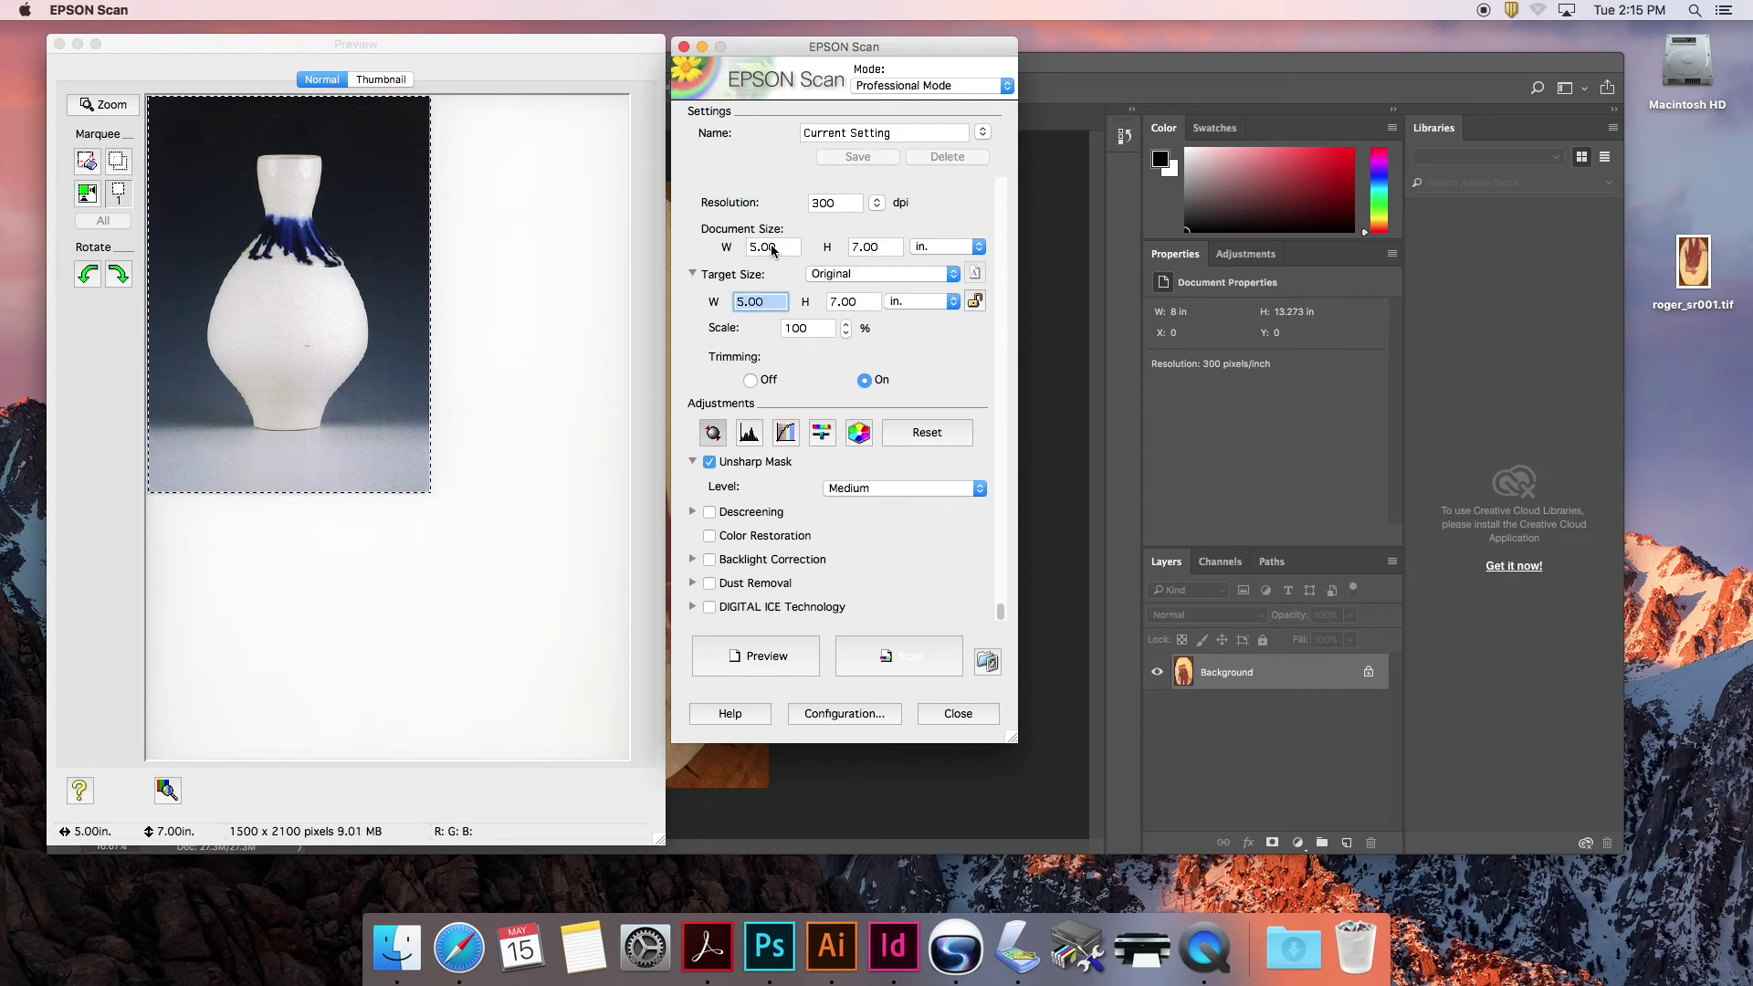
Step: Set target width to 10.00 in, giving 14.00 in height at 200% scale
click(792, 249)
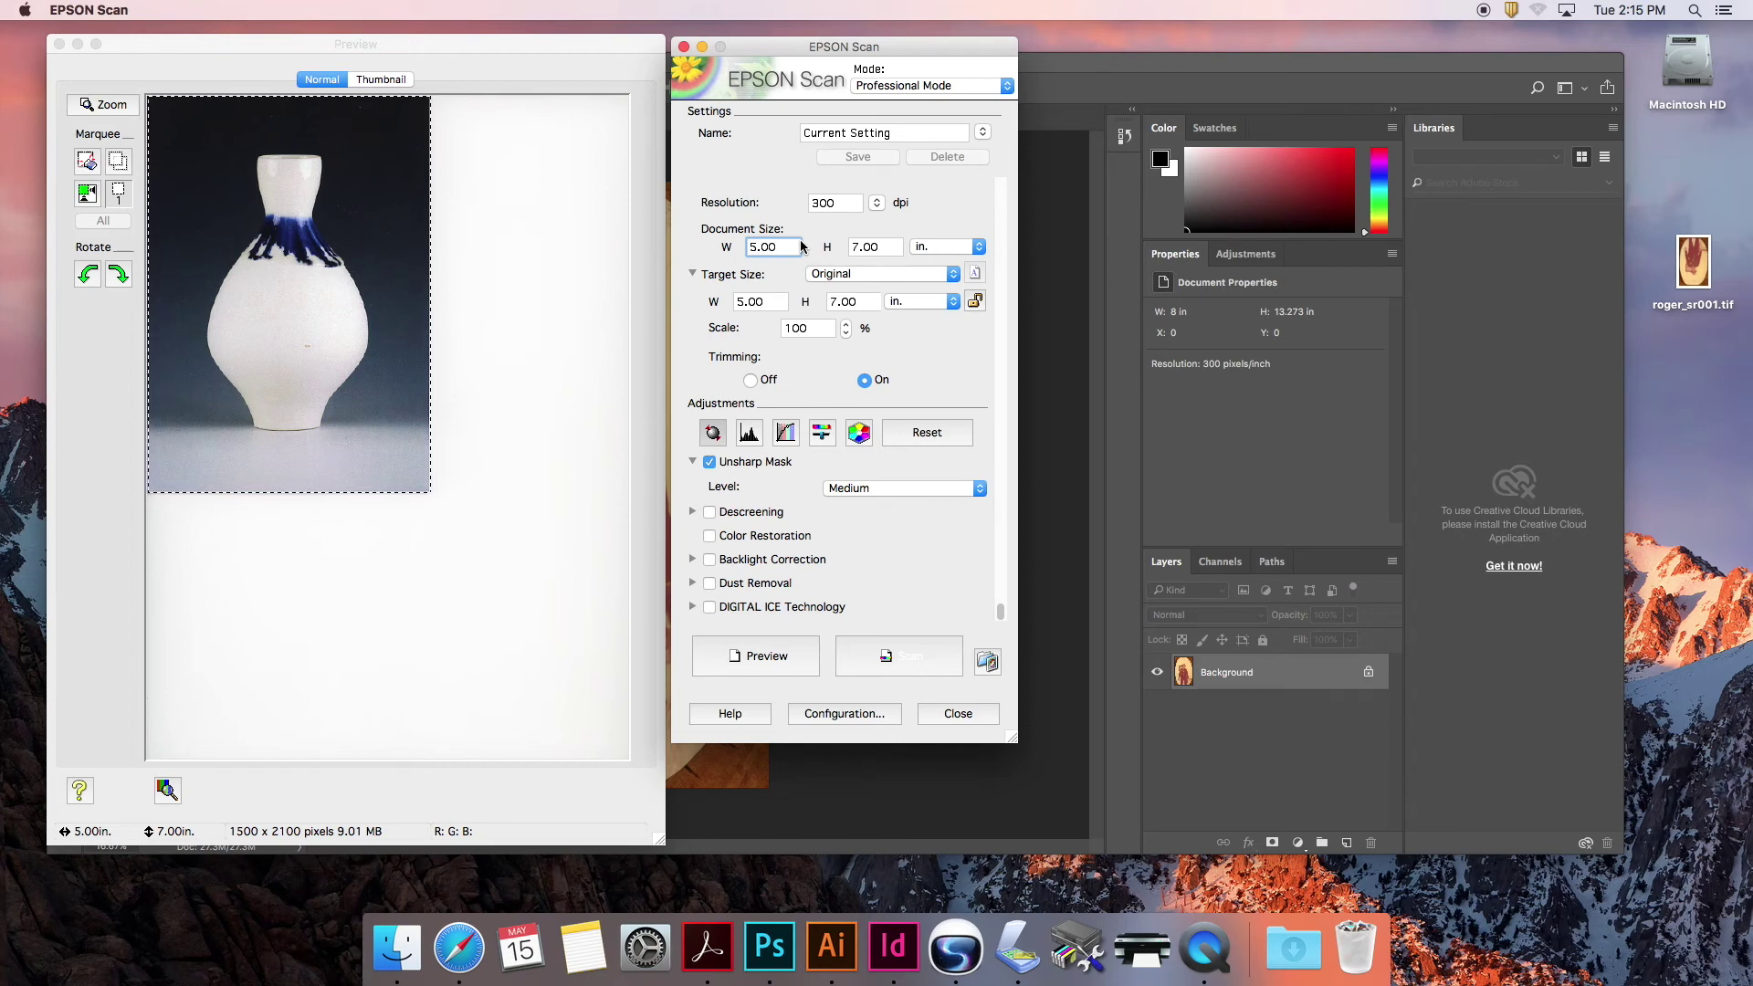
double_click(772, 304)
text(10)
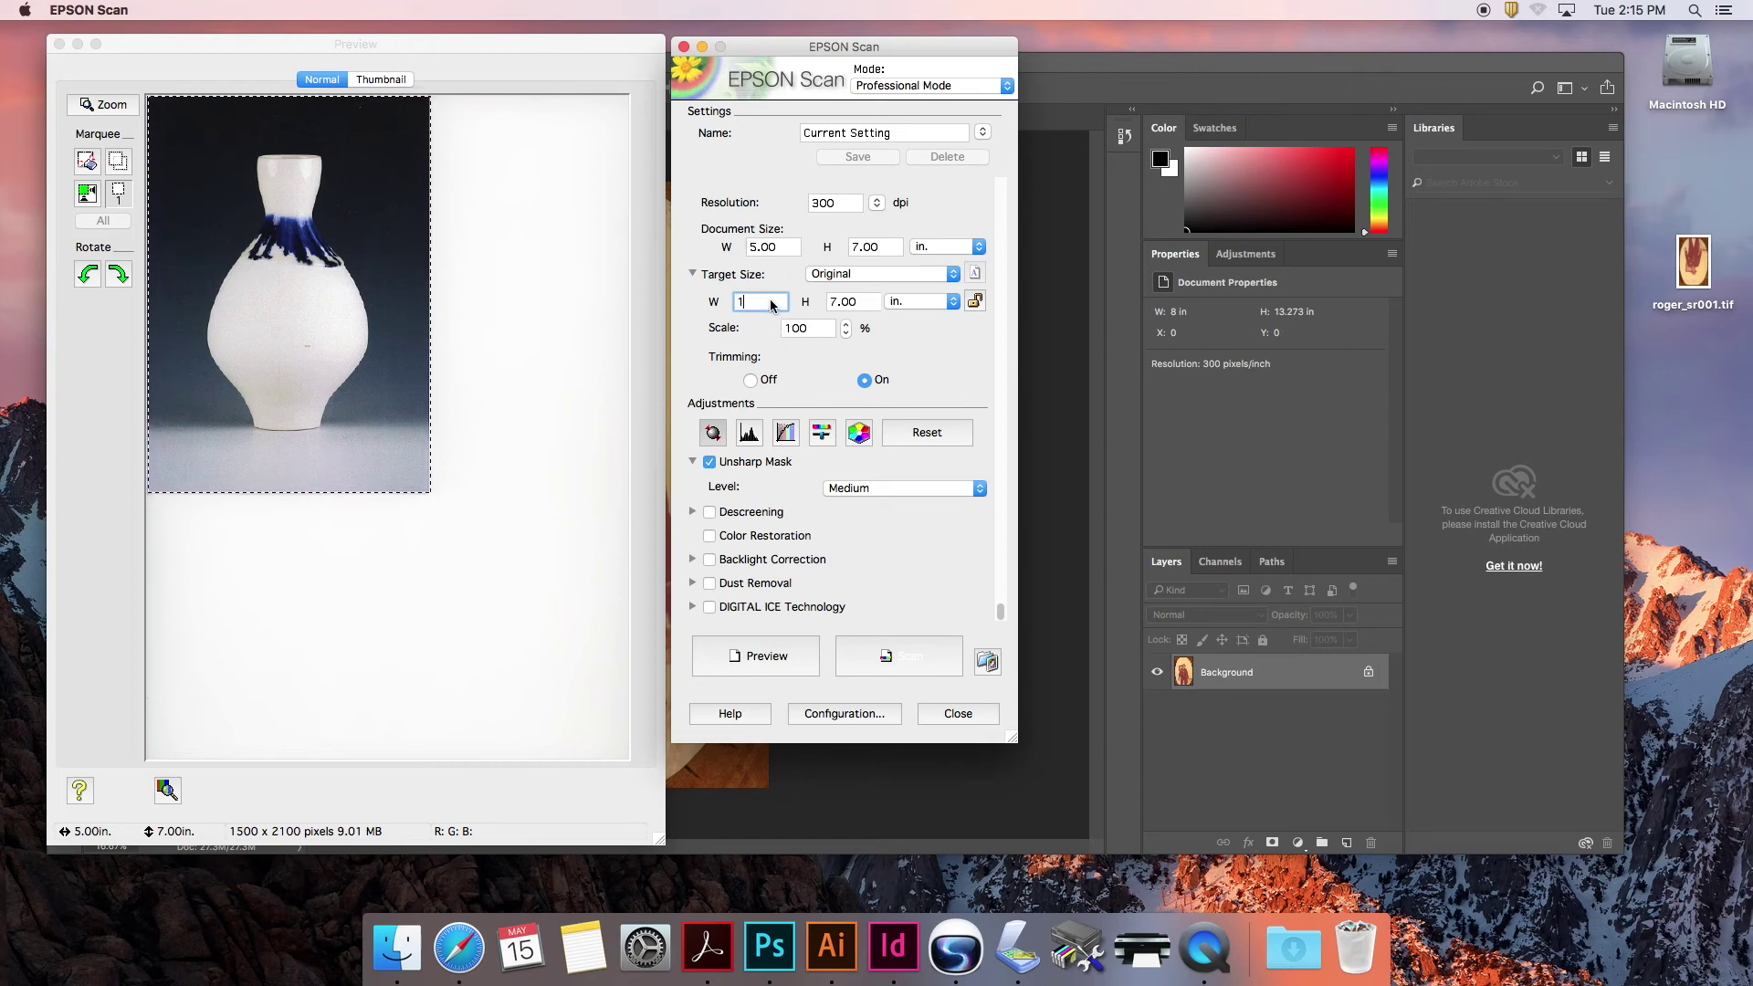
key(Tab)
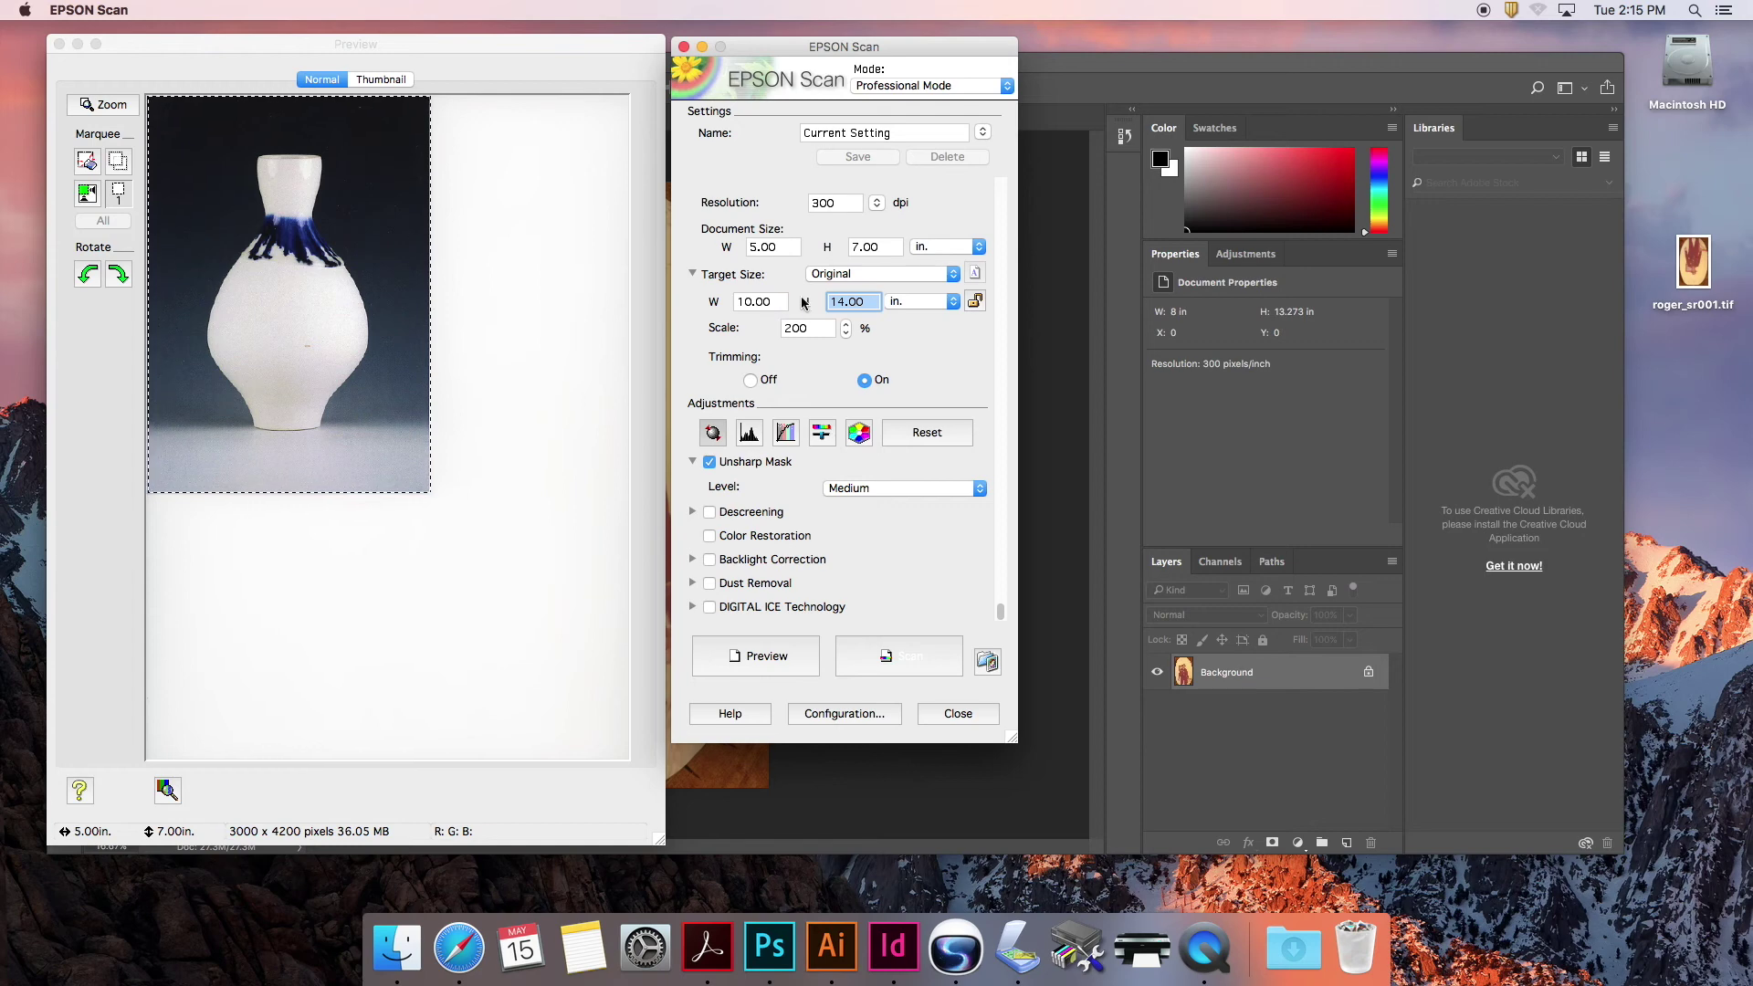
click(862, 310)
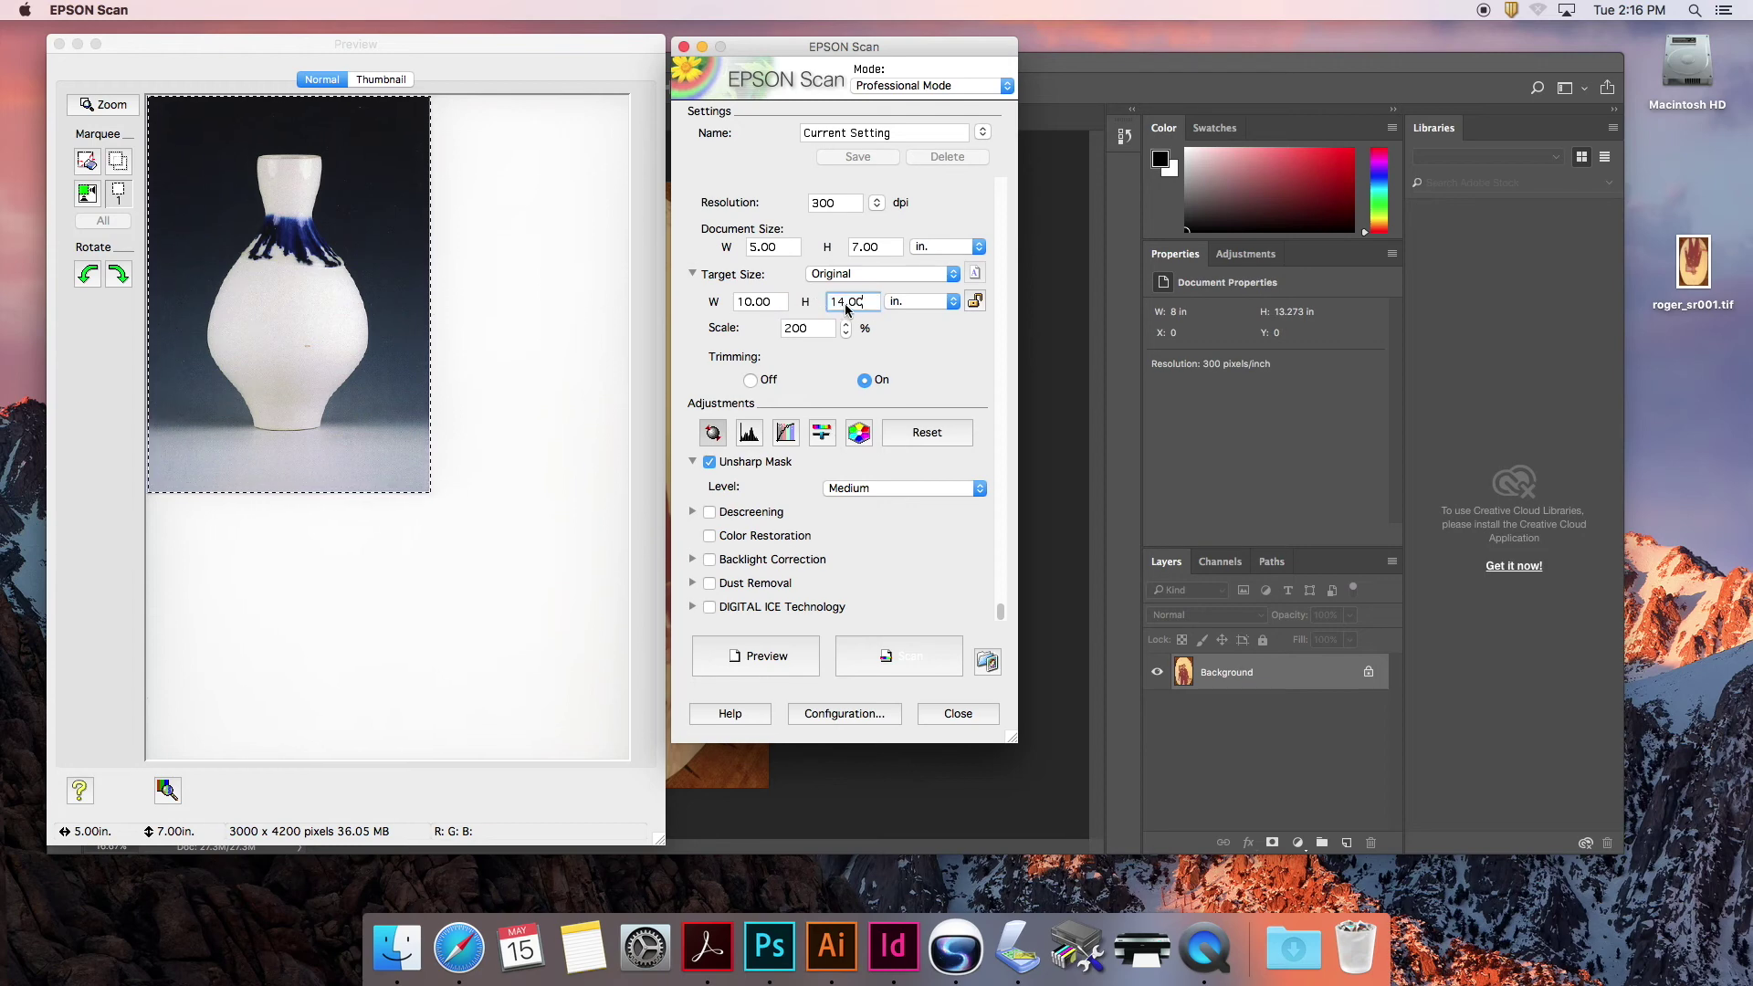
double_click(809, 330)
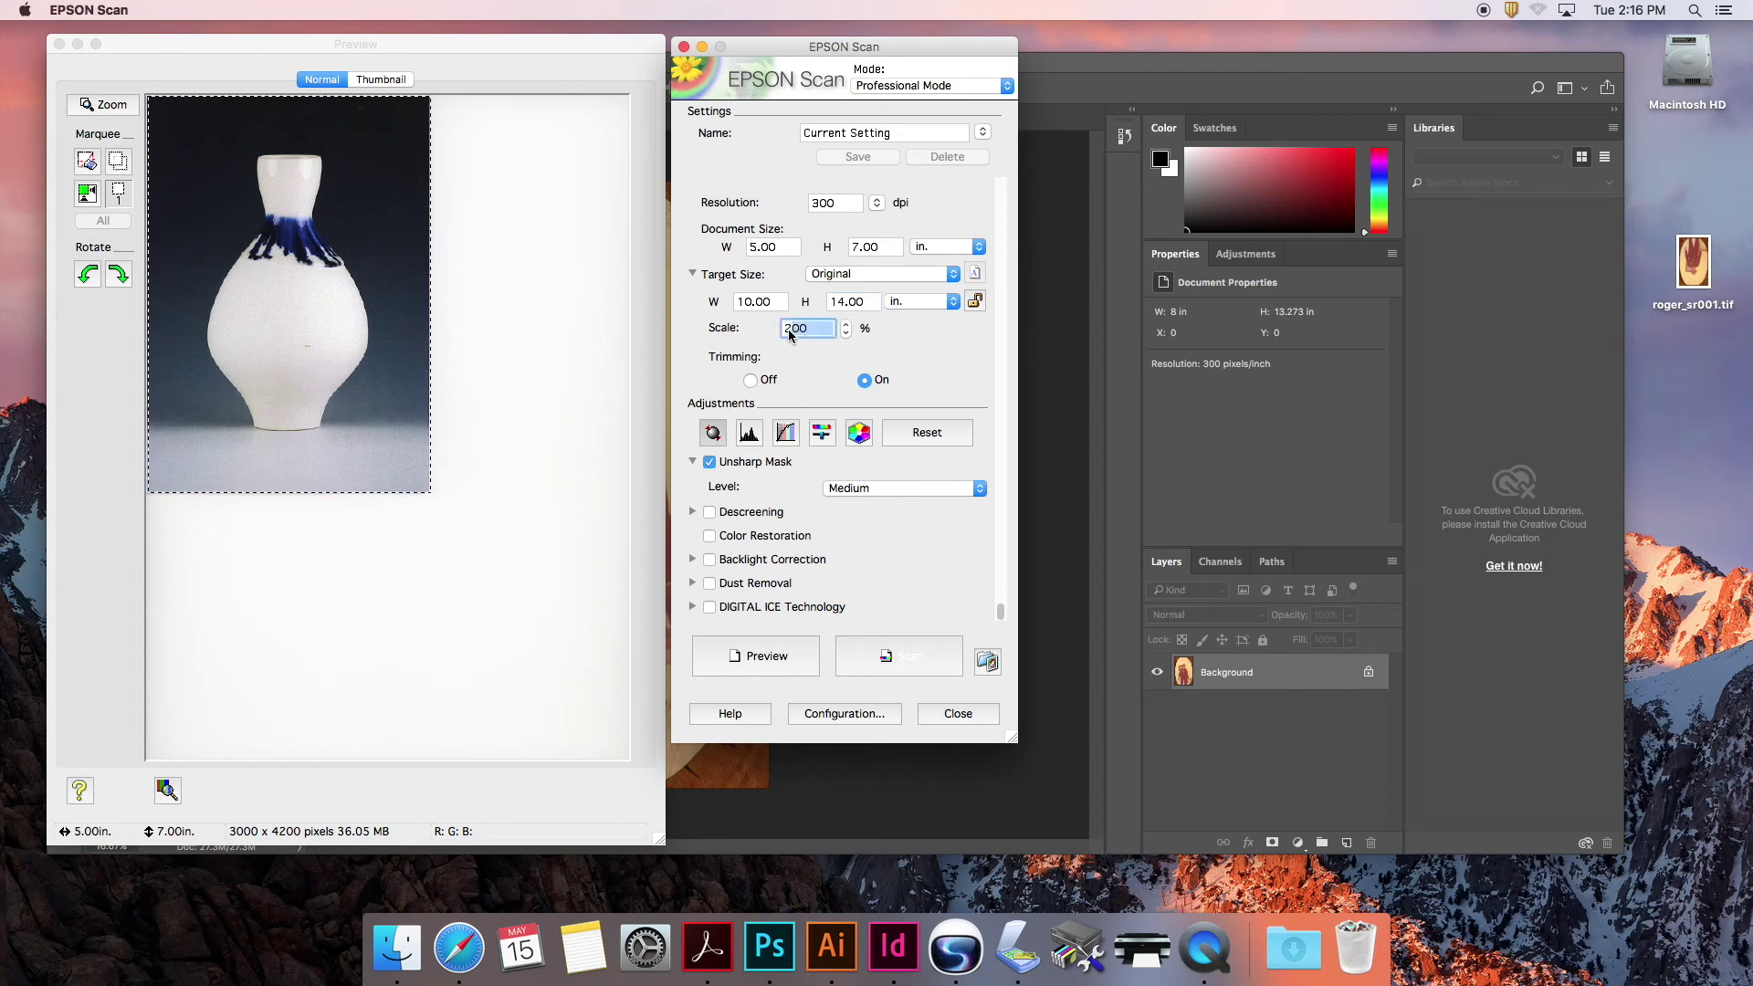